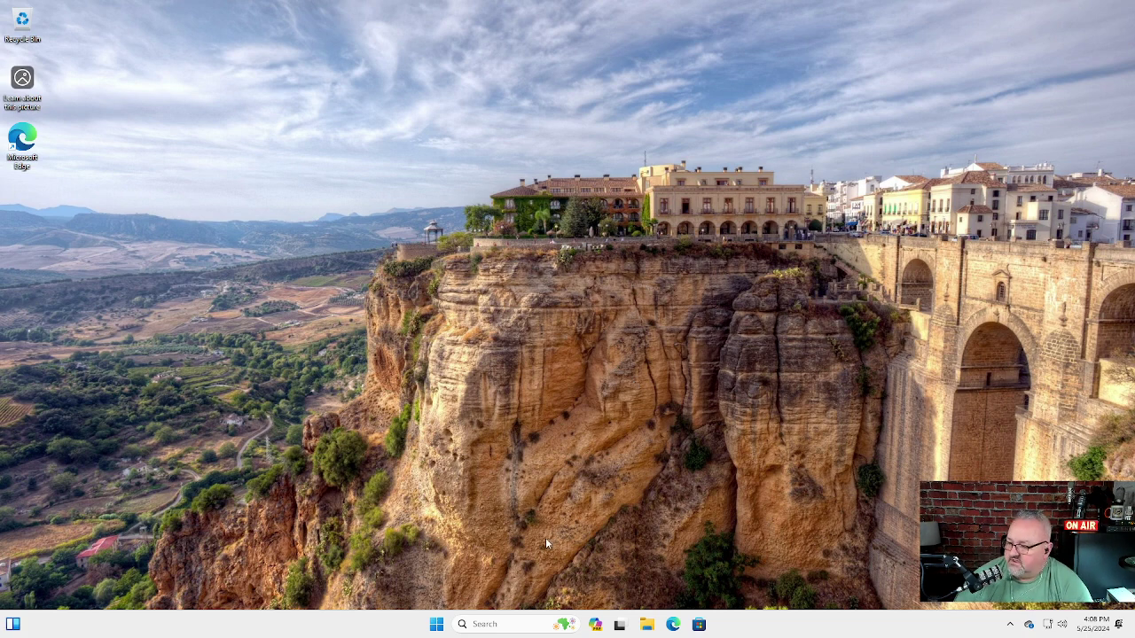
# Search the Start menu for 'part' to find the disk partitioning tool.
pyautogui.click(437, 624)
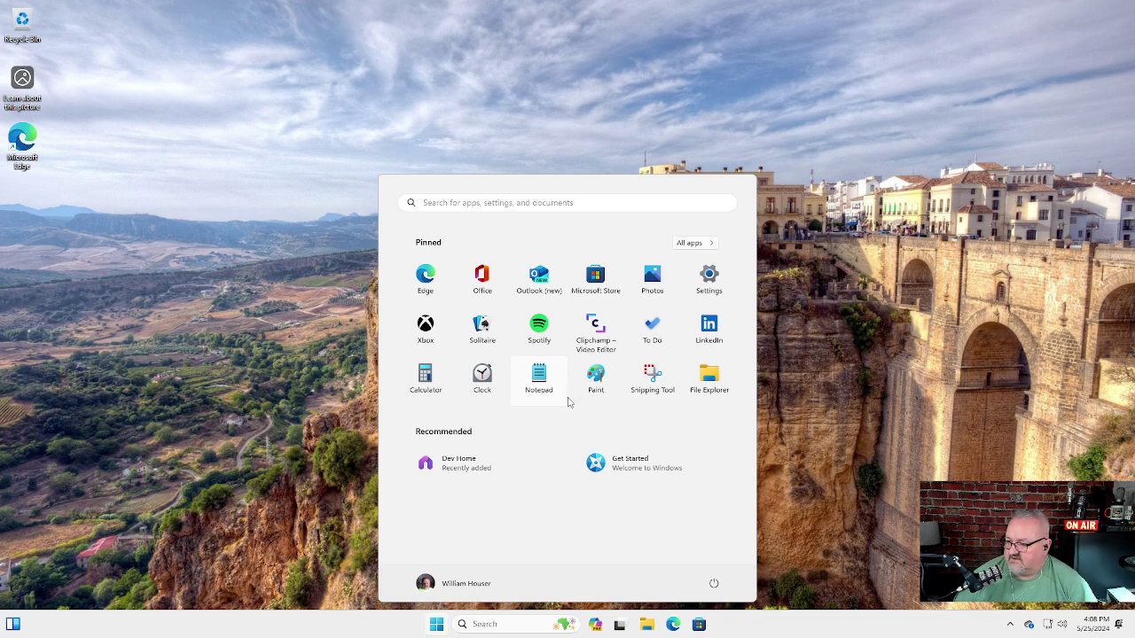
pyautogui.click(562, 203)
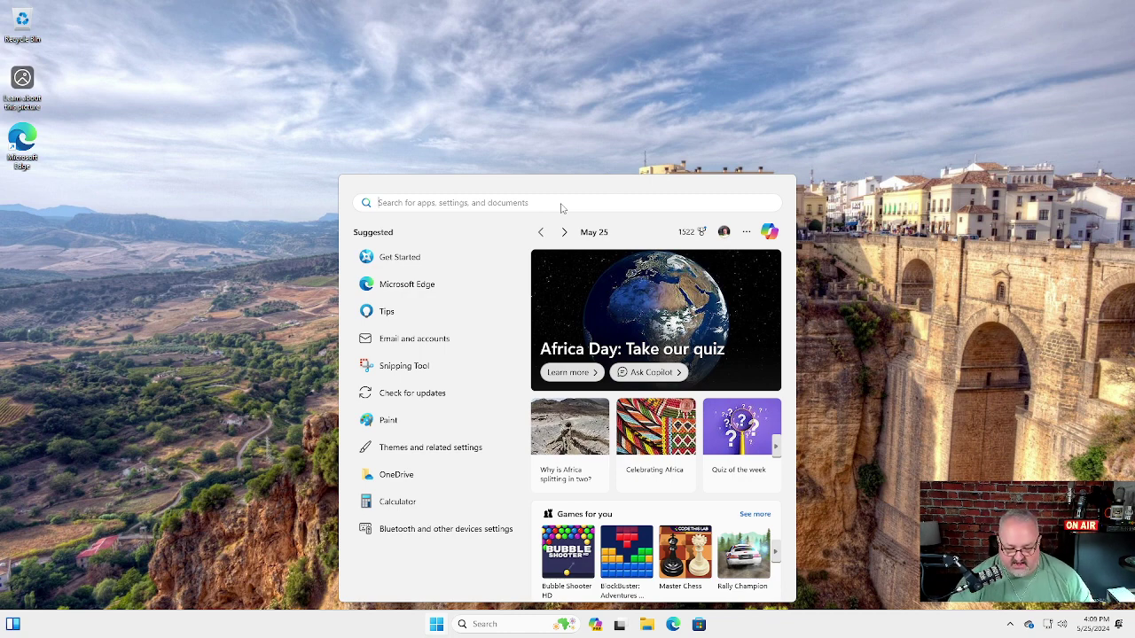
pyautogui.write('part')
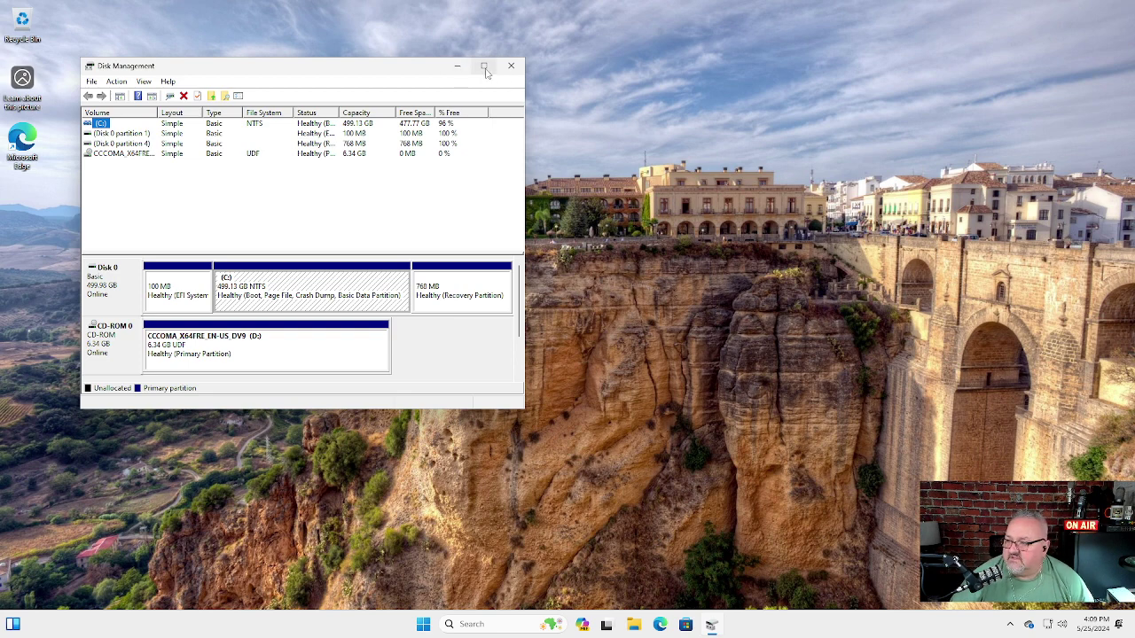
pyautogui.click(483, 66)
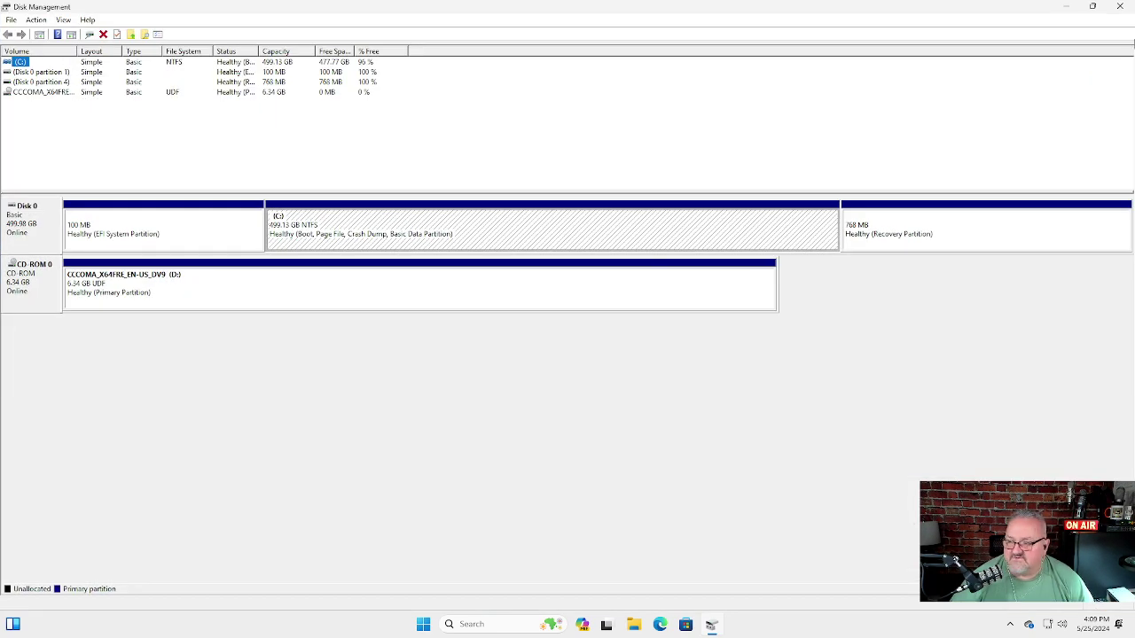
pyautogui.click(1092, 7)
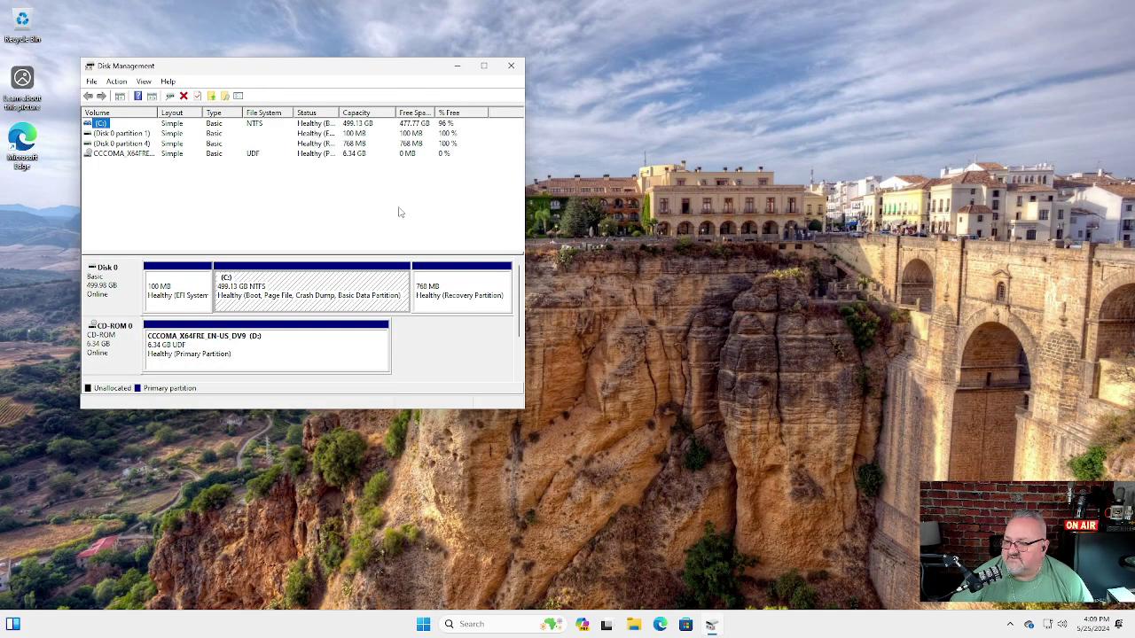
pyautogui.moveTo(328, 73); pyautogui.dragTo(366, 89)
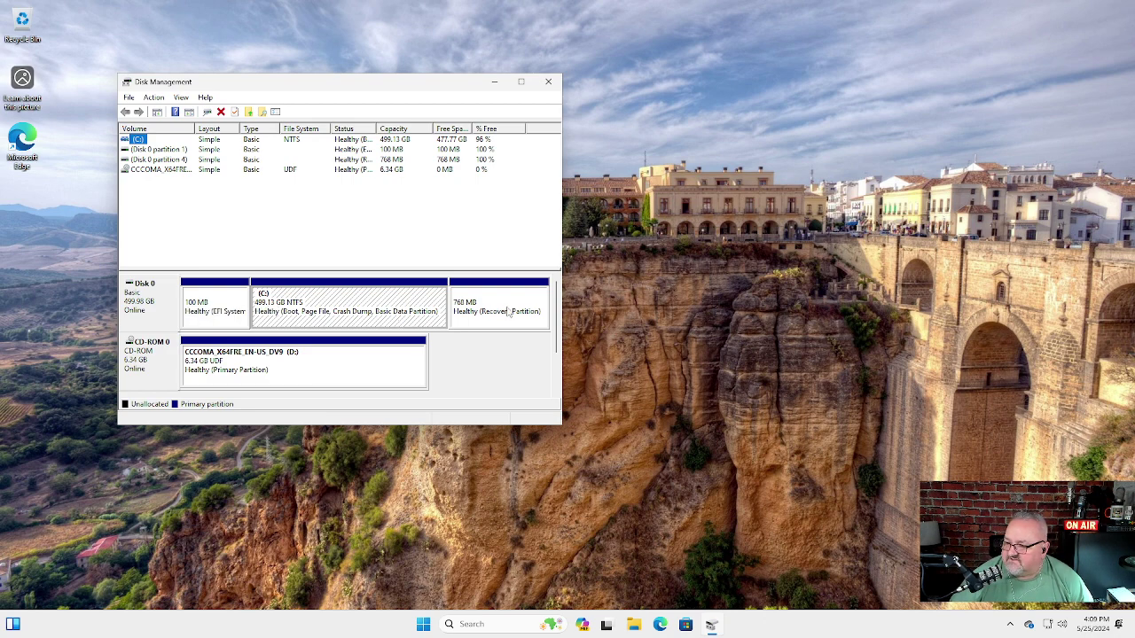
# Select the EFI System, C: and Recovery partition blocks on Disk 0 in turn.
pyautogui.click(225, 305)
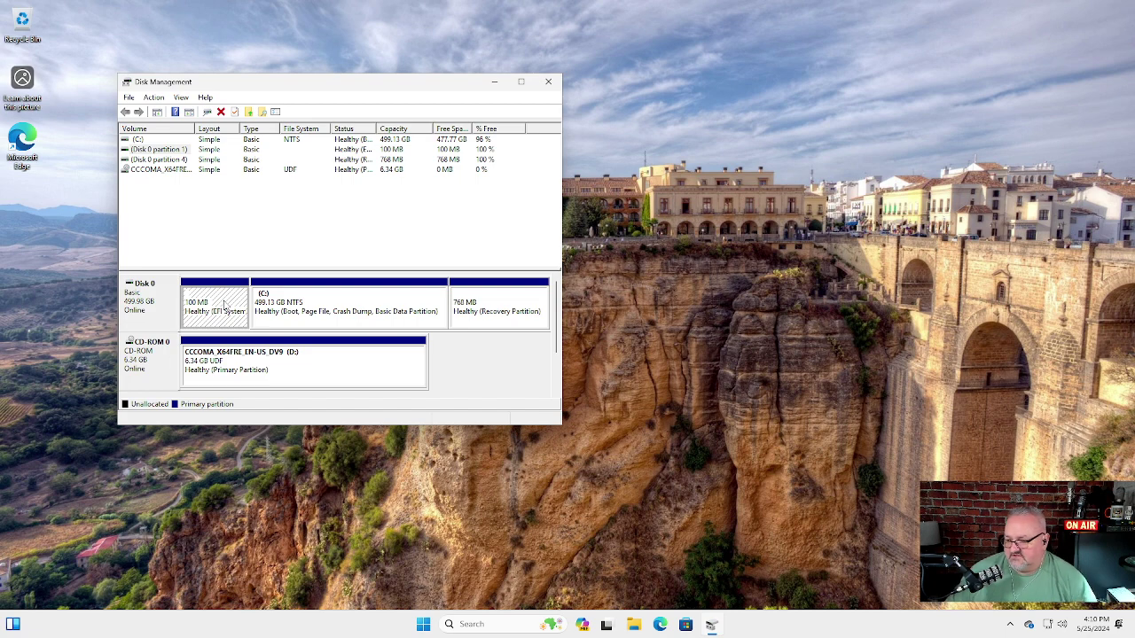
pyautogui.click(326, 308)
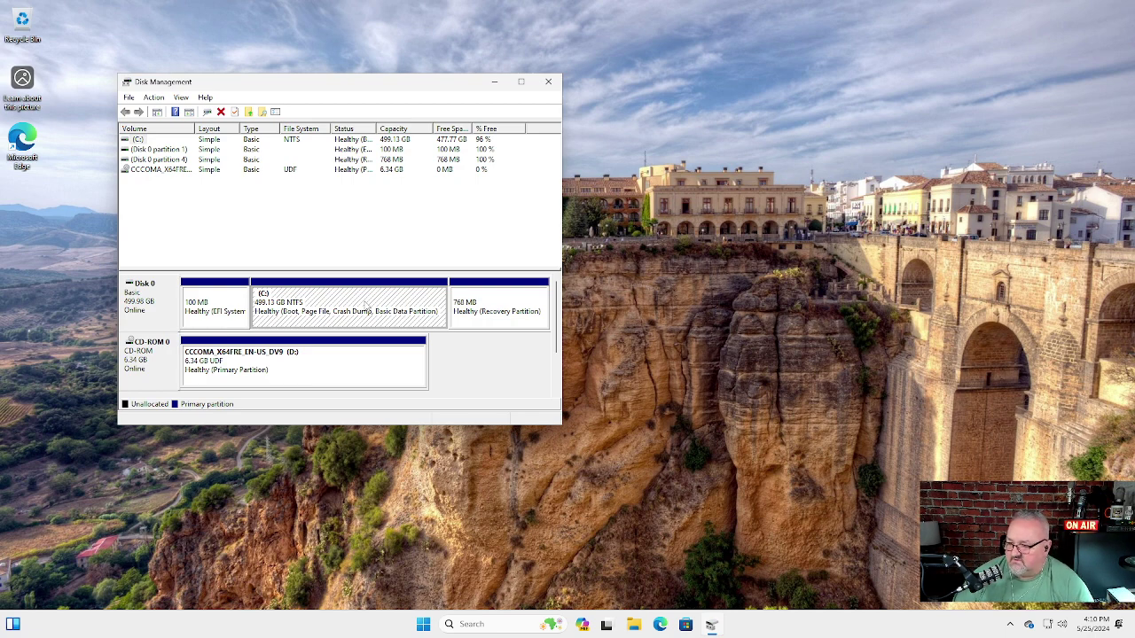
pyautogui.click(499, 307)
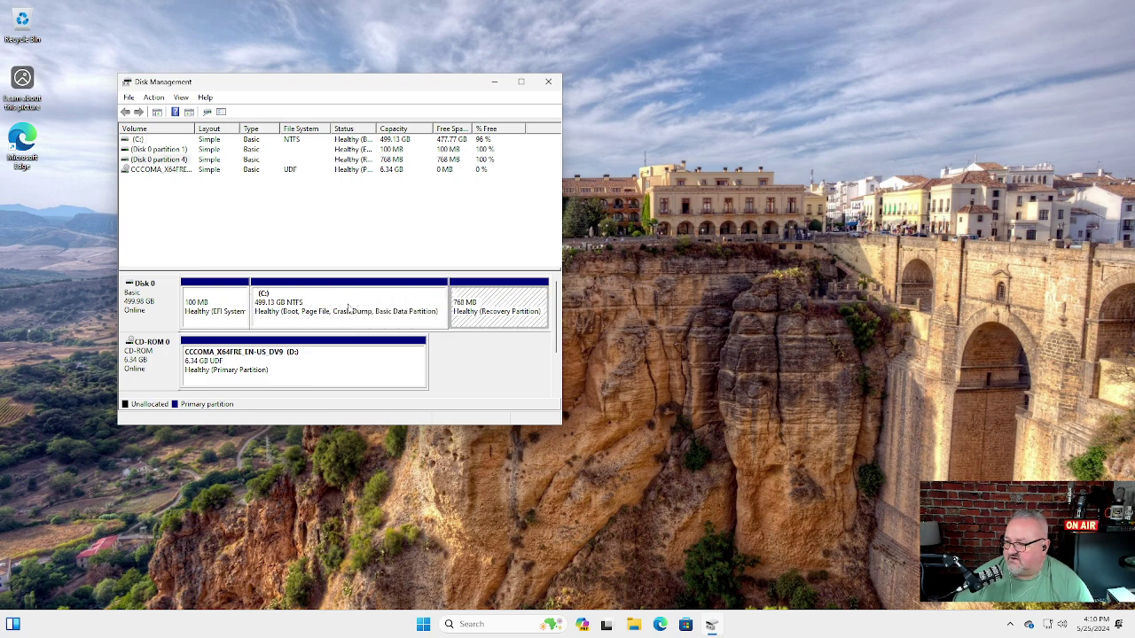
pyautogui.click(222, 306)
pyautogui.click(499, 299)
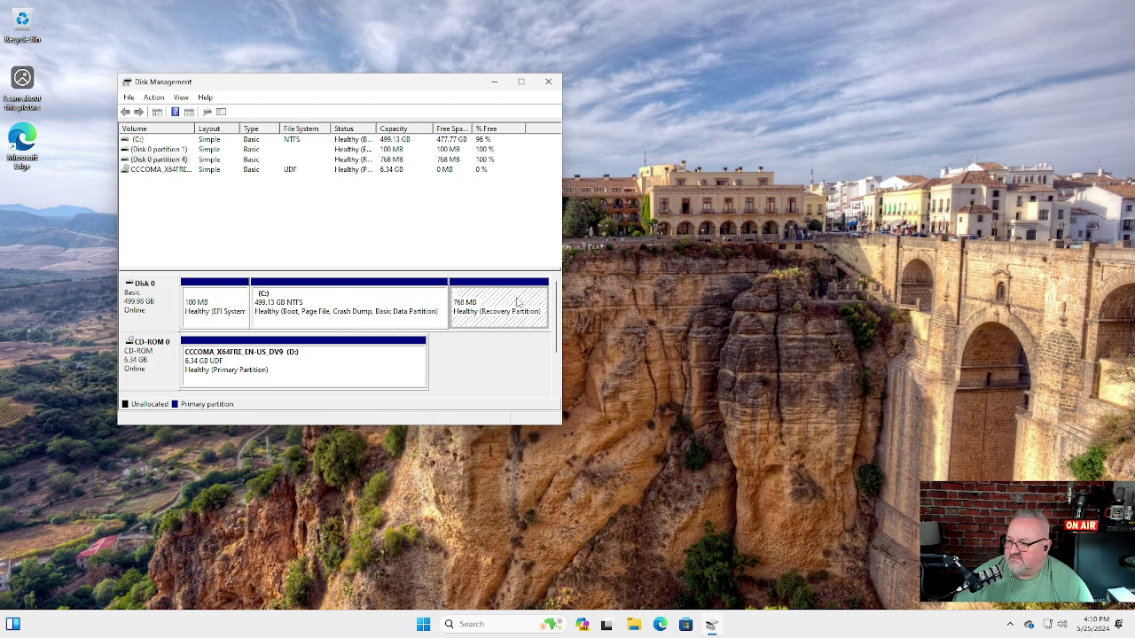
pyautogui.click(233, 302)
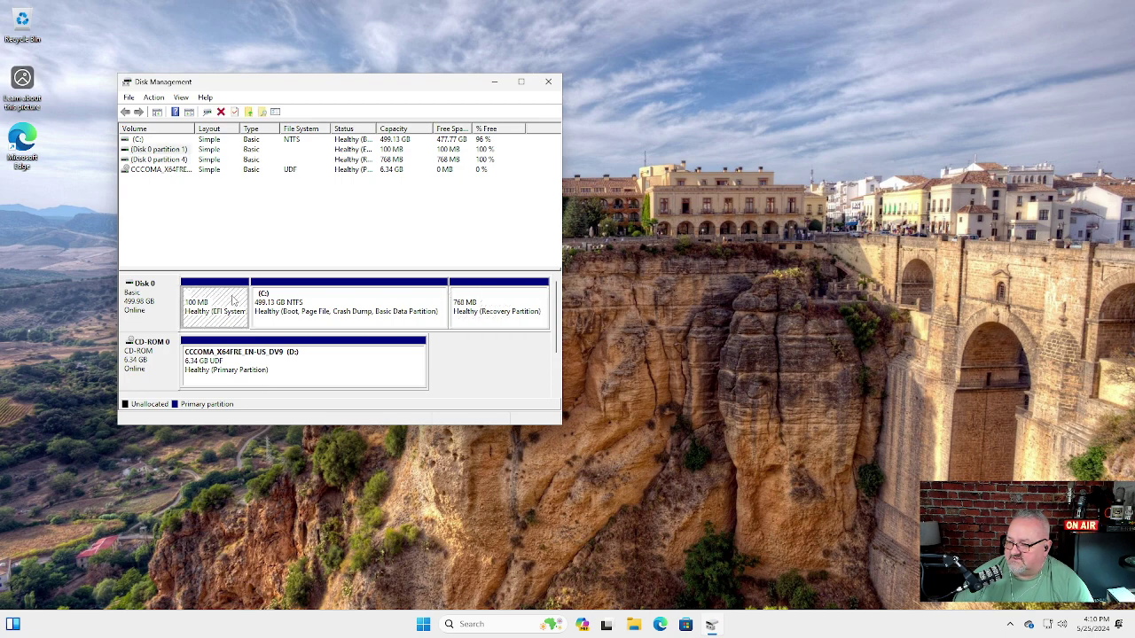
pyautogui.click(516, 310)
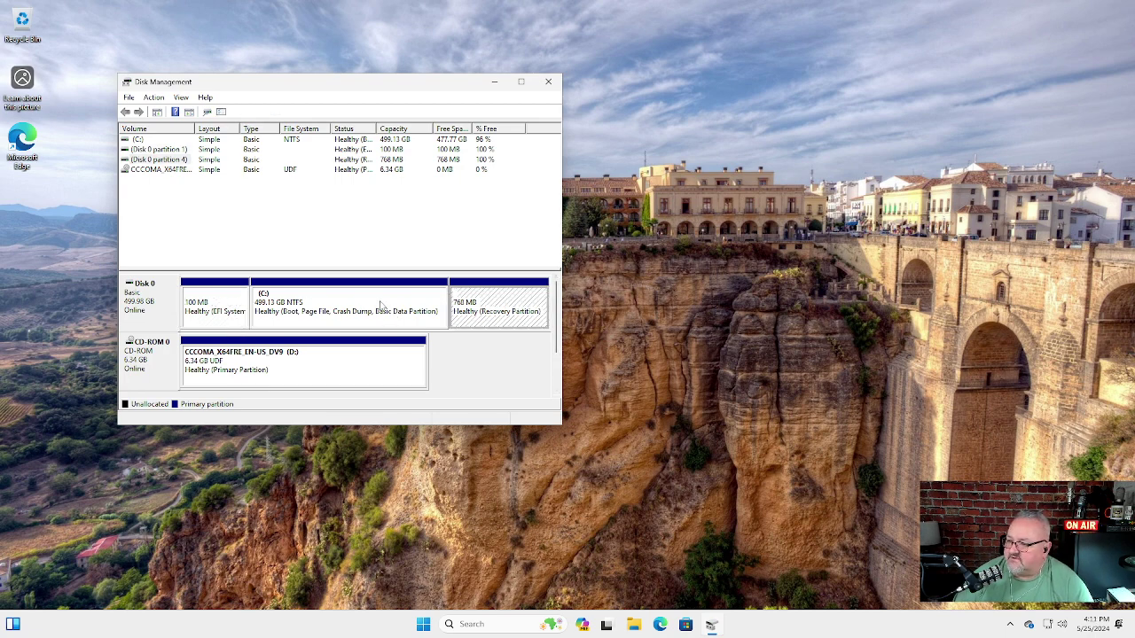
pyautogui.click(381, 305)
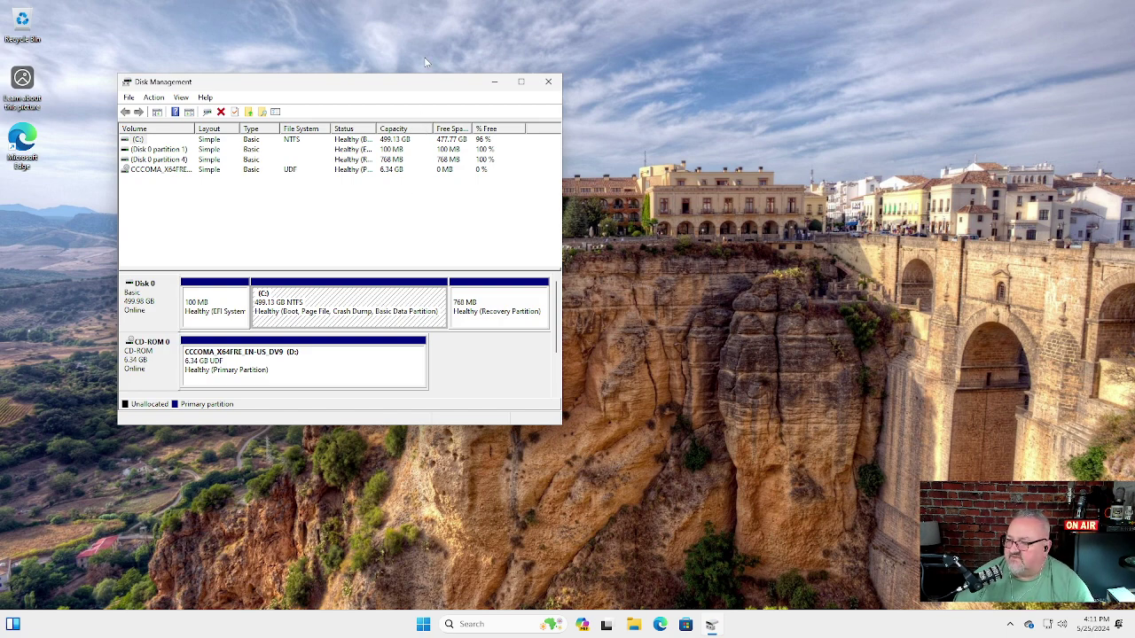
# Choose Shrink Volume from the C: partition's right-click menu.
pyautogui.rightClick(346, 303)
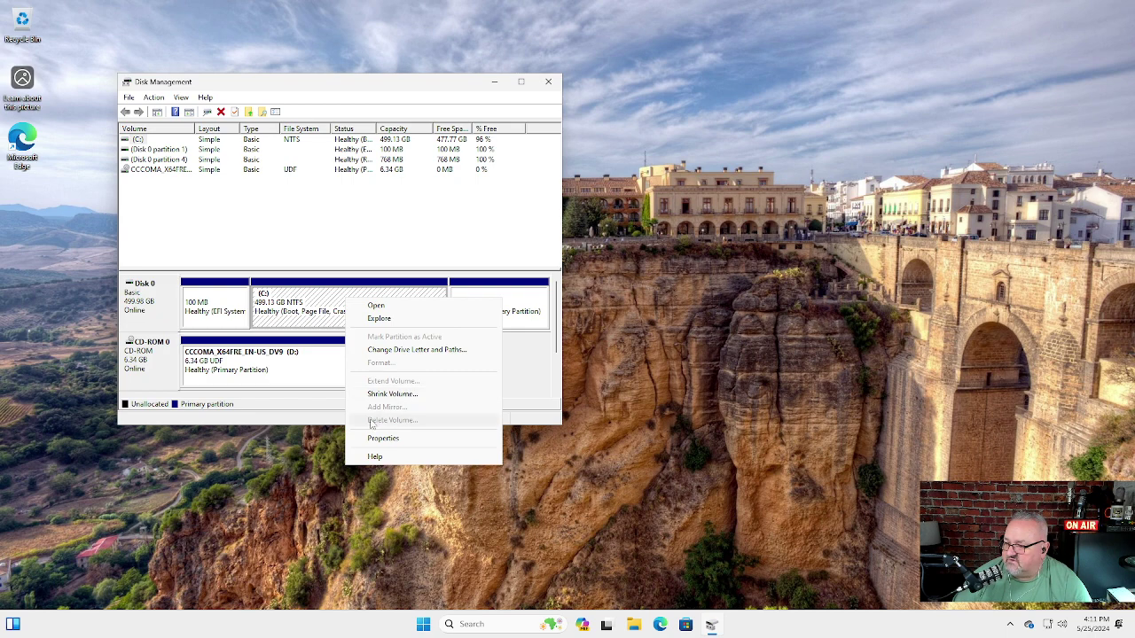
pyautogui.click(381, 394)
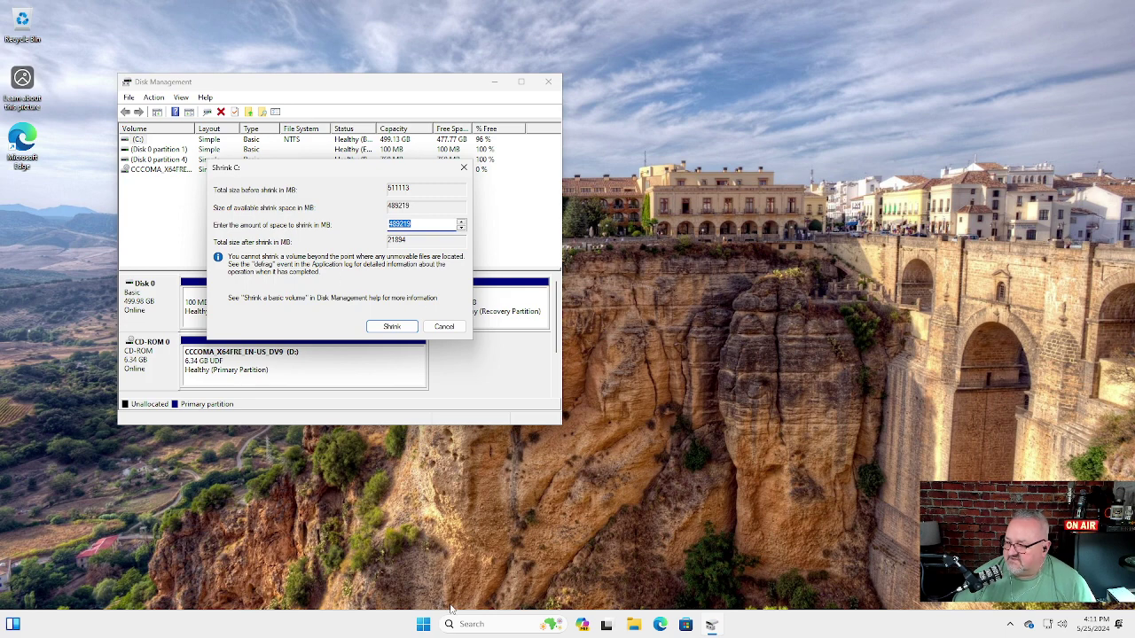
# Launch the Calculator app from Start search.
pyautogui.click(422, 624)
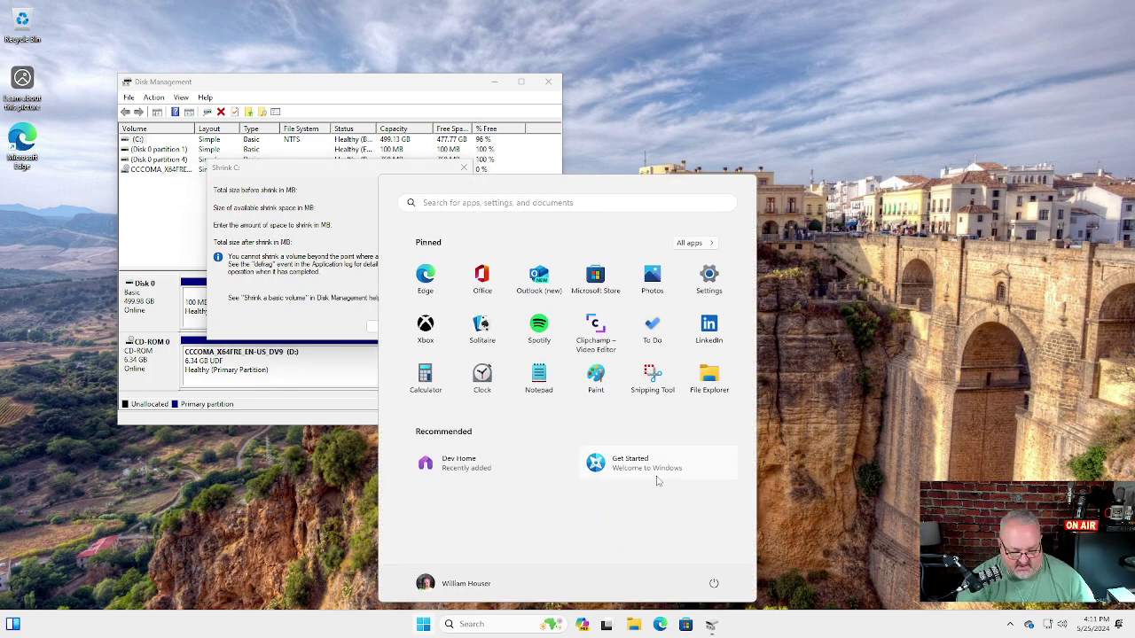
pyautogui.write('calculator')
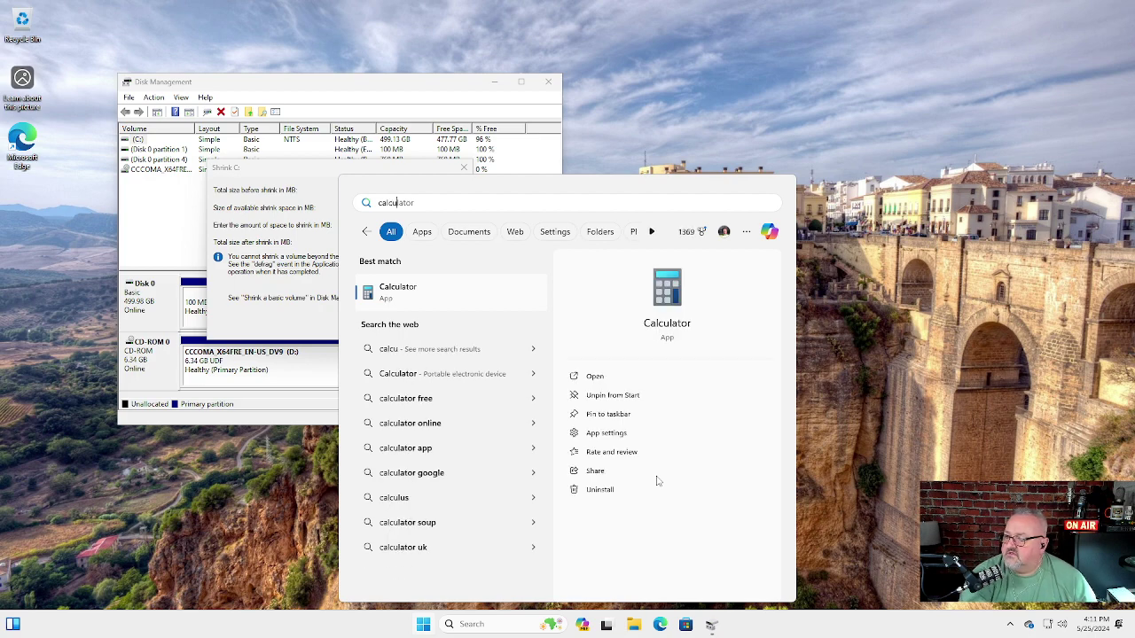
pyautogui.press('Return')
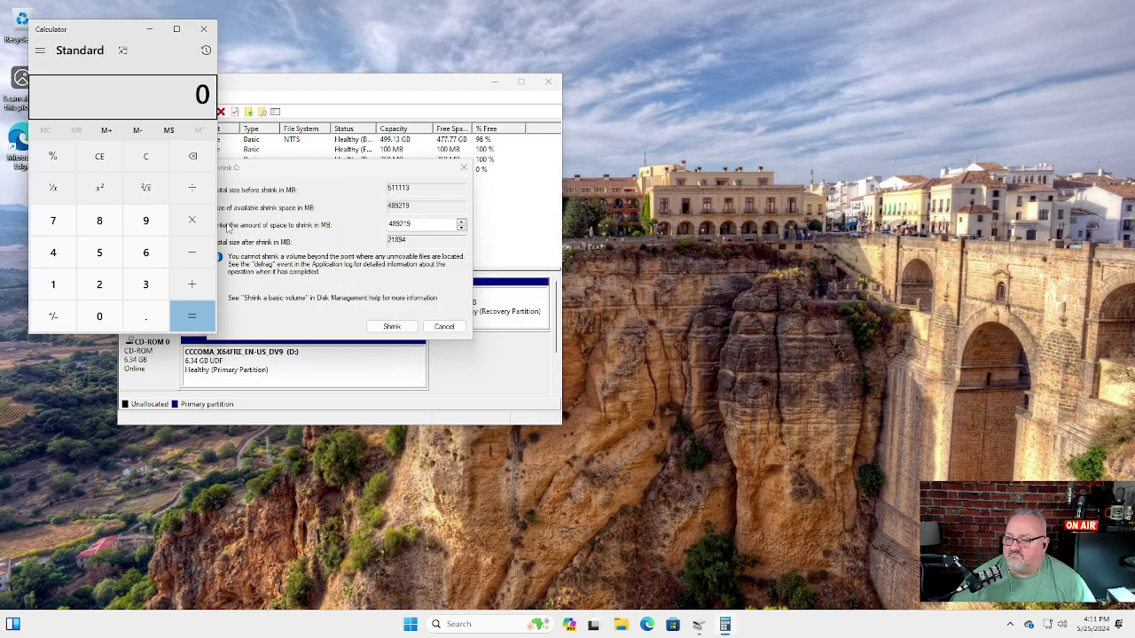
# Compute 100 × 1024 = 102,400 in Calculator.
pyautogui.click(52, 285)
pyautogui.doubleClick(99, 316)
pyautogui.click(202, 229)
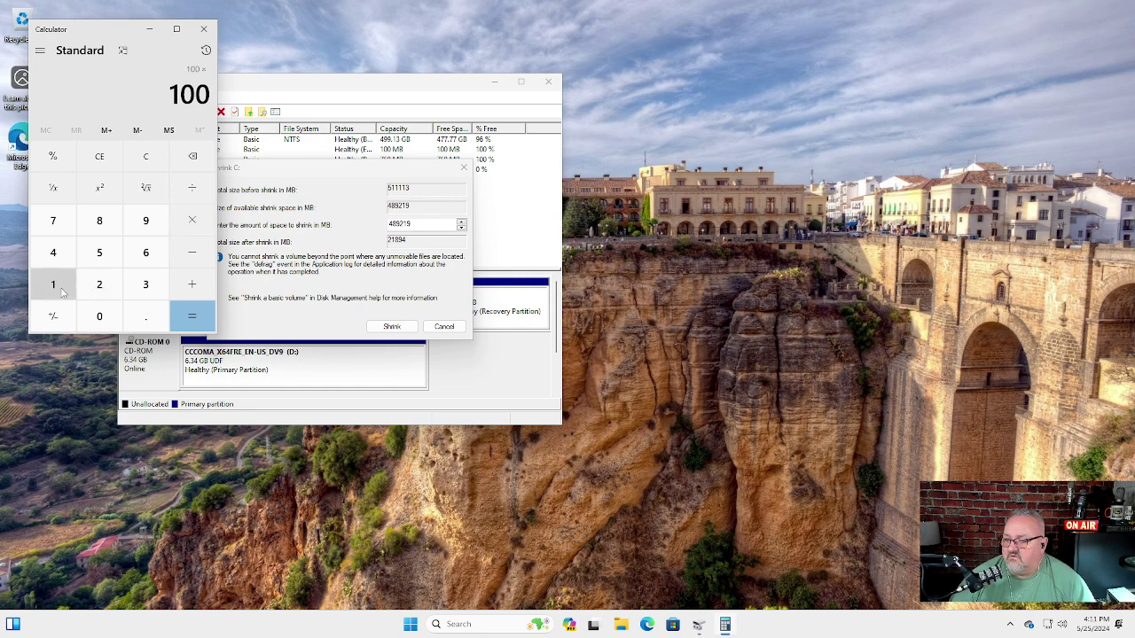
pyautogui.click(53, 284)
pyautogui.click(99, 315)
pyautogui.click(99, 290)
pyautogui.click(52, 252)
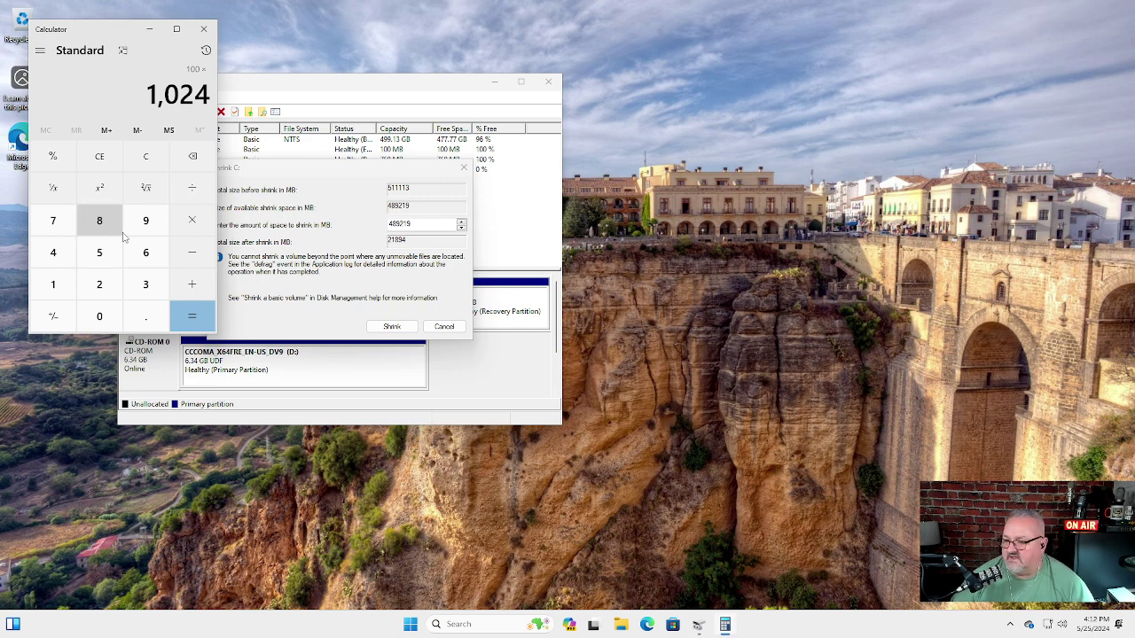
pyautogui.click(192, 316)
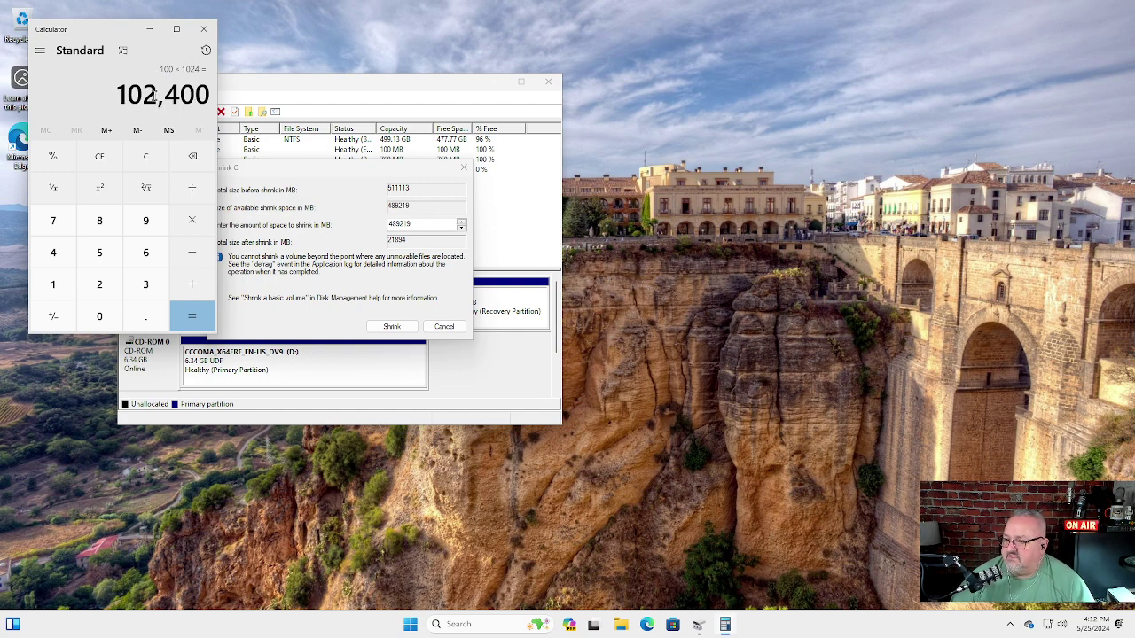
# Copy 102,400 from Calculator and try pasting it into the shrink amount field.
pyautogui.moveTo(189, 97)
pyautogui.mouseDown()
pyautogui.moveTo(211, 96)
pyautogui.moveTo(117, 95)
pyautogui.mouseUp()
pyautogui.click(204, 95)
pyautogui.rightClick(130, 92)
pyautogui.click(164, 127)
pyautogui.doubleClick(415, 225)
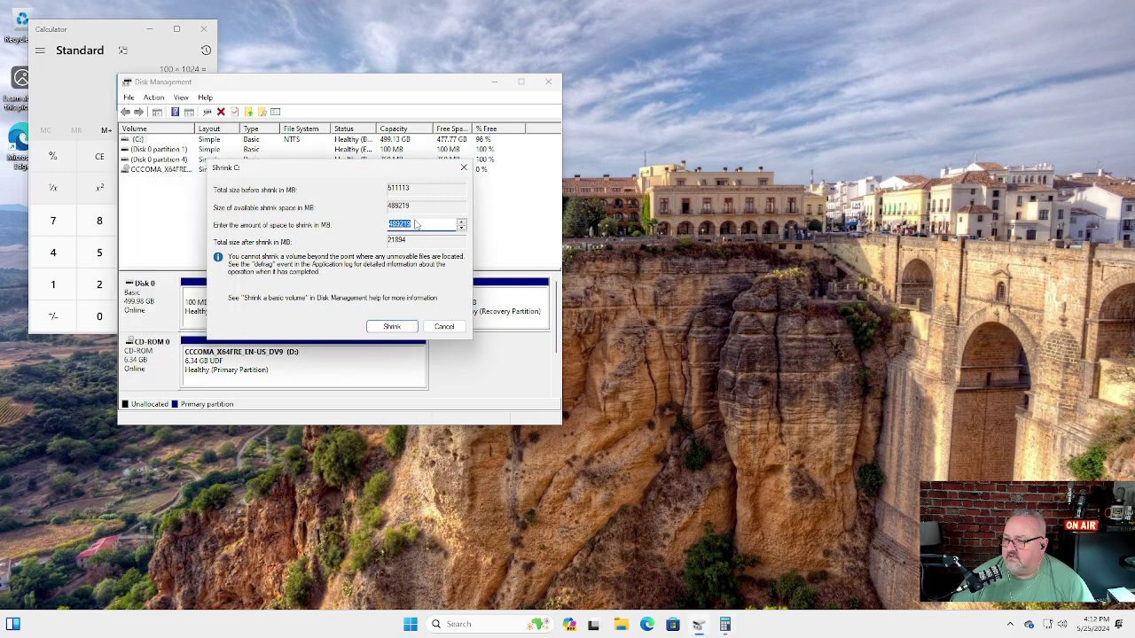
pyautogui.rightClick(410, 224)
pyautogui.click(454, 275)
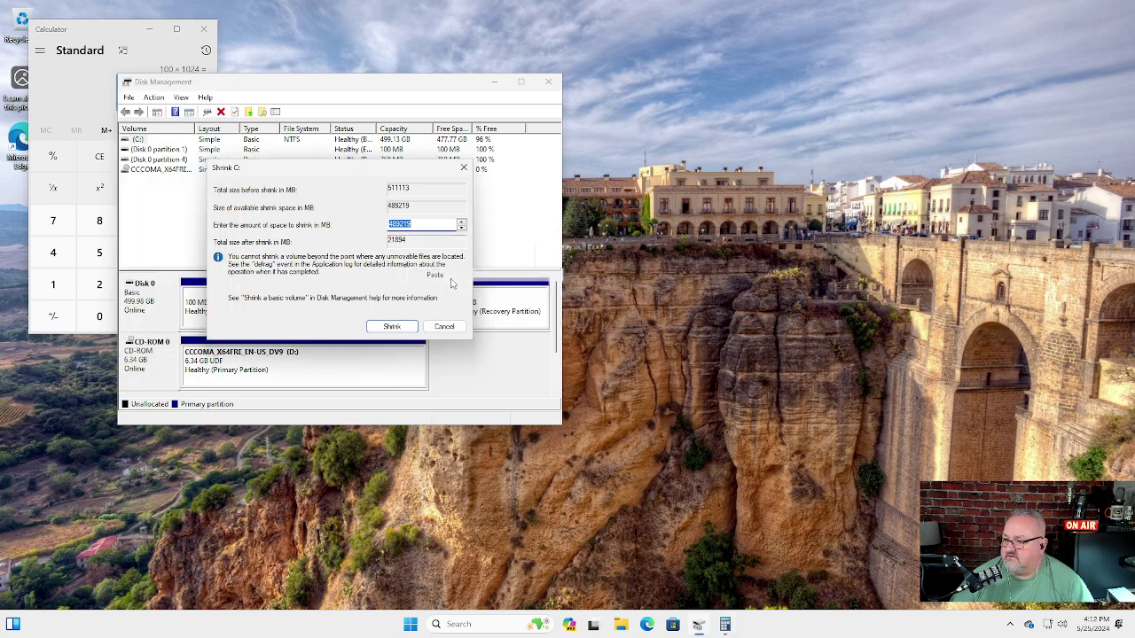
# Enter 102400 MB as the C: shrink amount and apply the shrink.
pyautogui.click(131, 39)
pyautogui.click(415, 222)
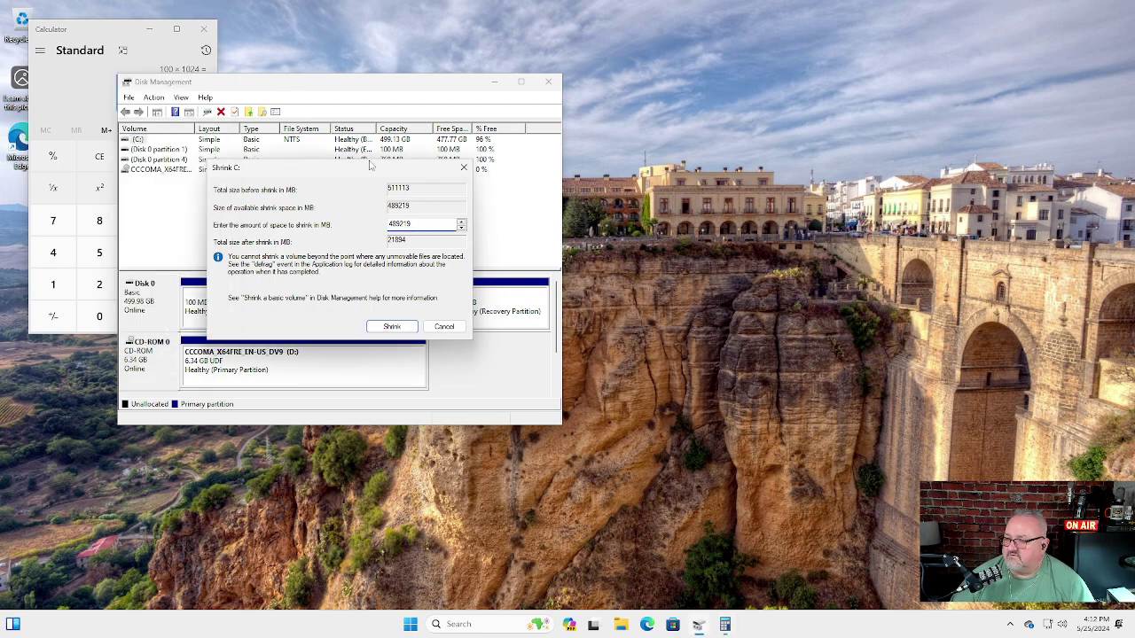
pyautogui.moveTo(130, 36); pyautogui.dragTo(766, 90)
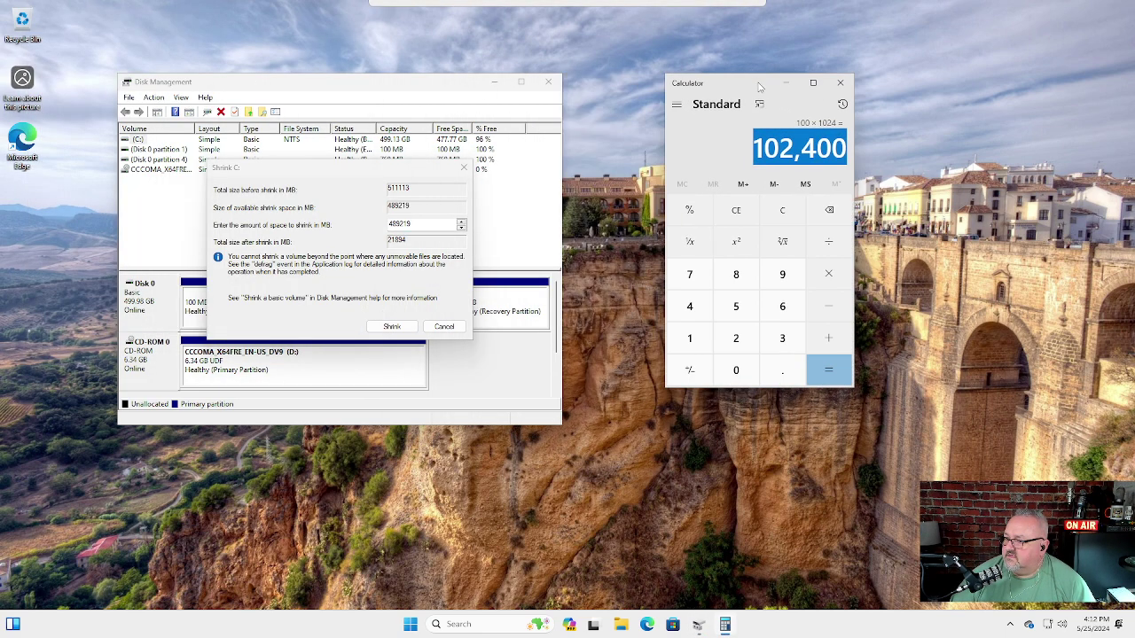
pyautogui.click(509, 238)
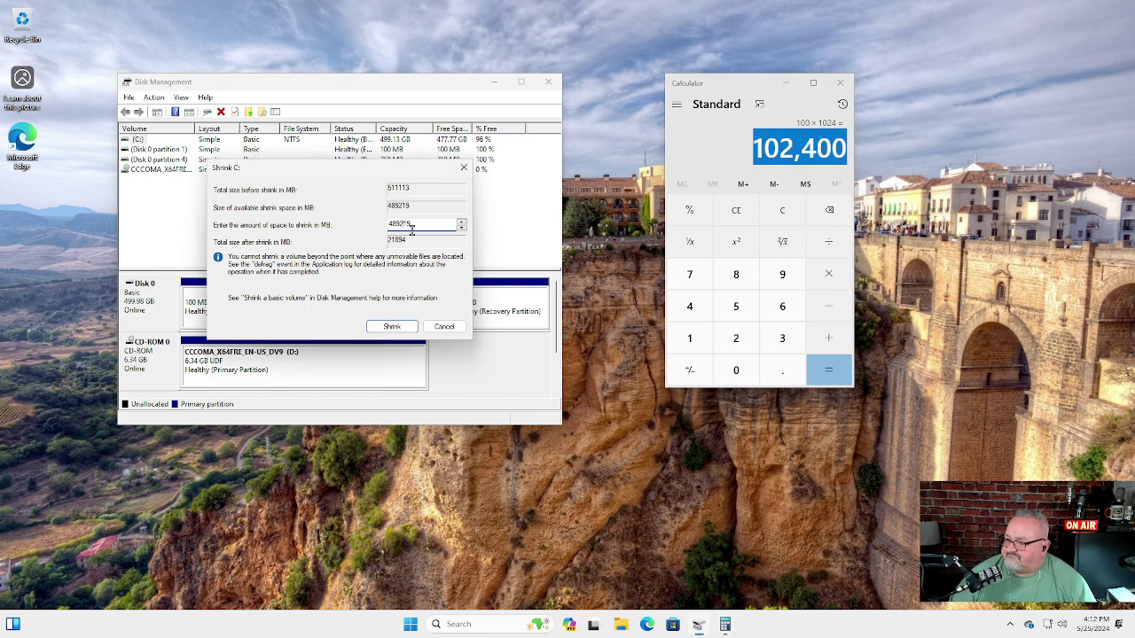
pyautogui.doubleClick(407, 225)
pyautogui.press('End')
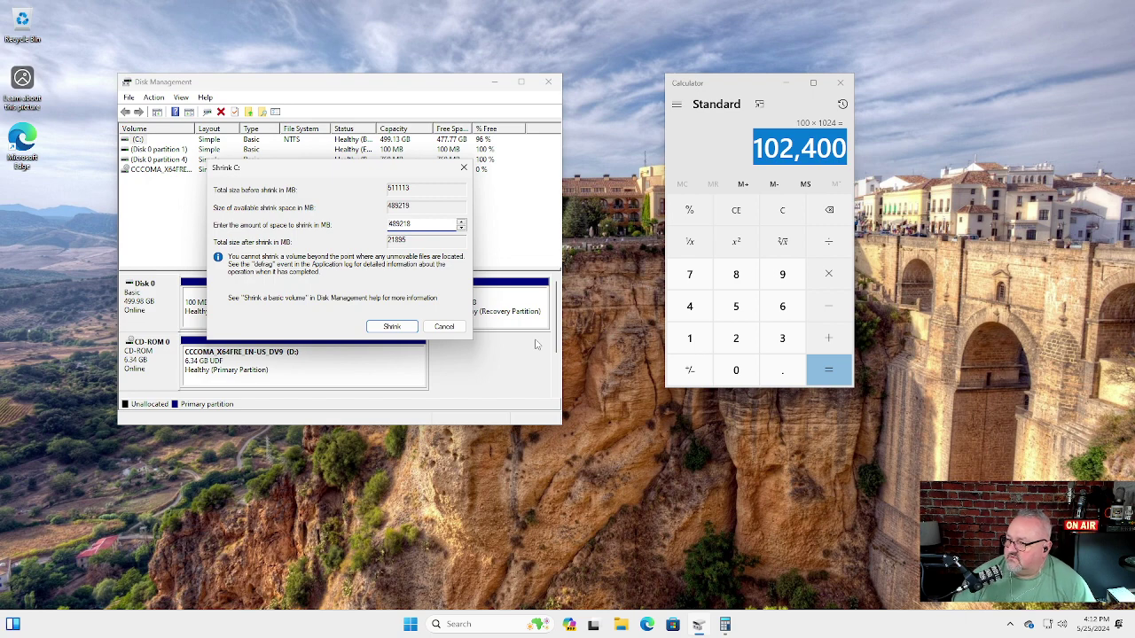
pyautogui.doubleClick(426, 224)
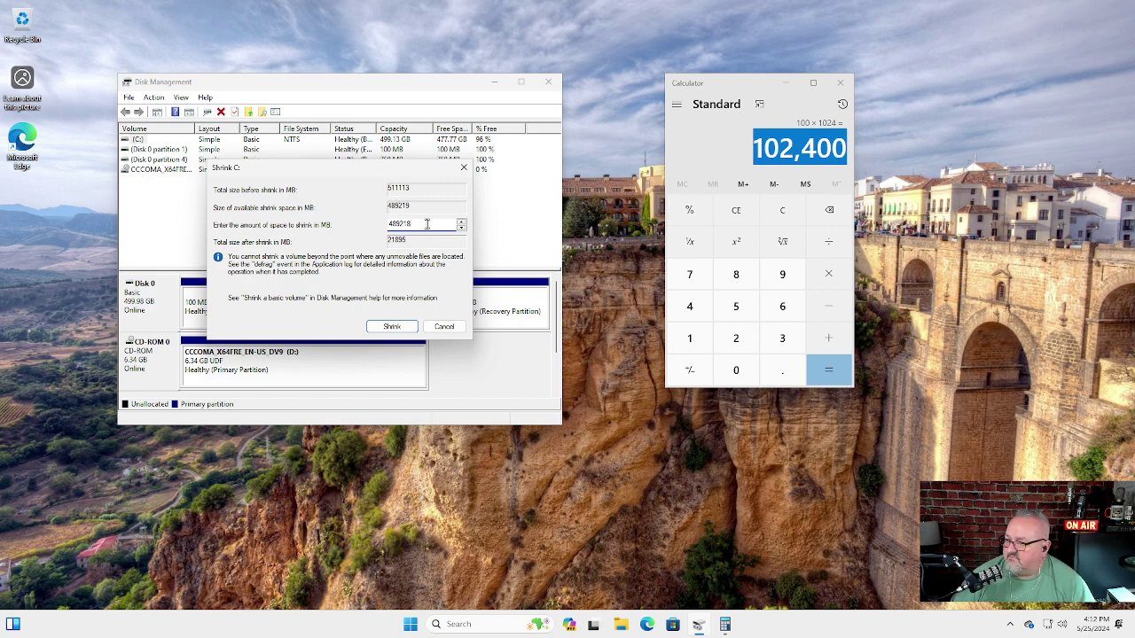
pyautogui.write('102400')
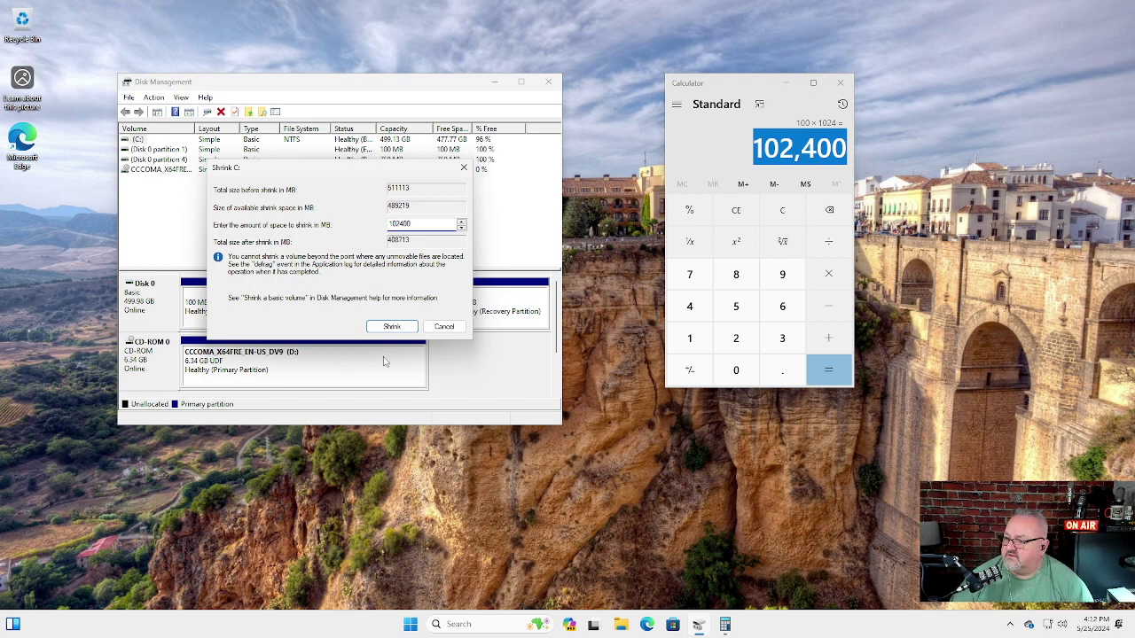
pyautogui.click(391, 327)
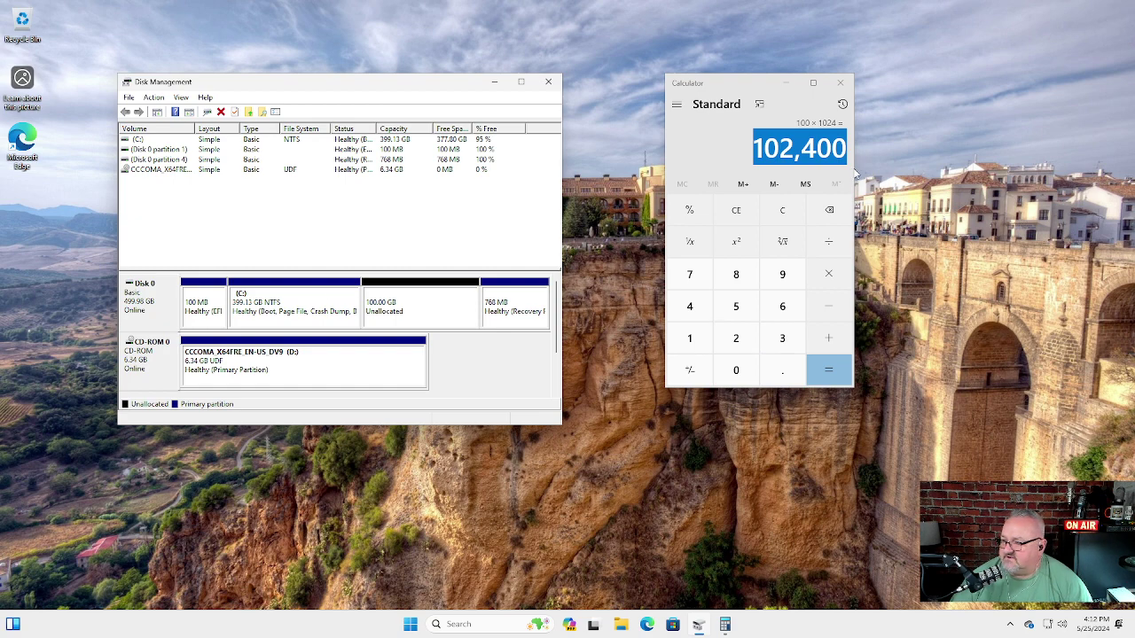
# Close Calculator and check the 399.13 GB C: partition and 100 GB unallocated space.
pyautogui.click(831, 104)
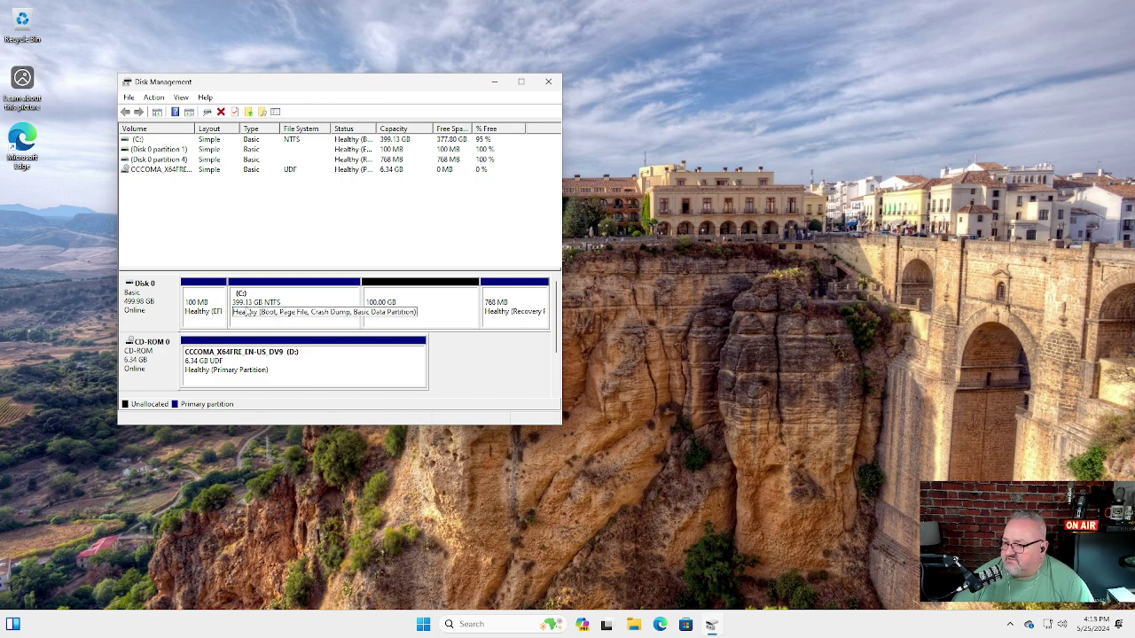
pyautogui.click(312, 289)
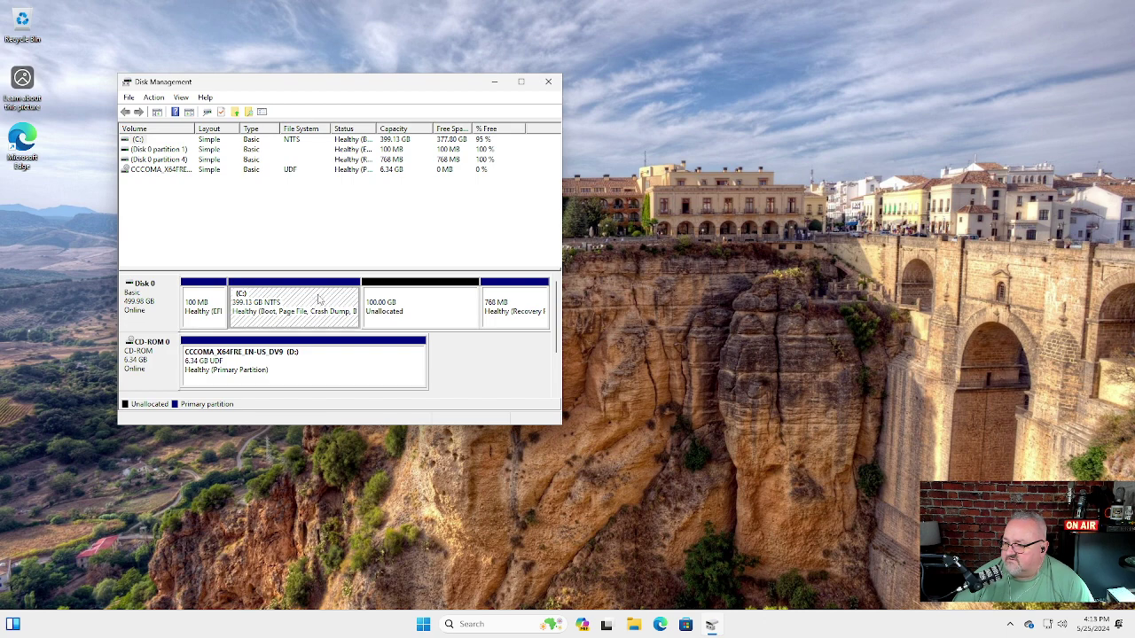
pyautogui.click(444, 296)
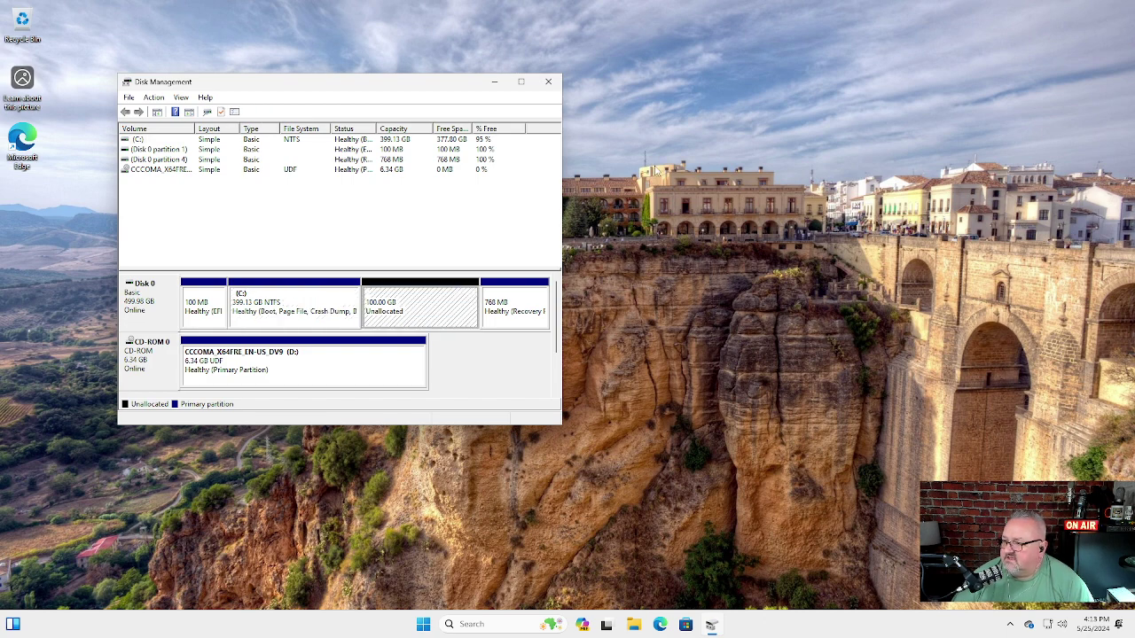
# Close Disk Management and shut Windows down from the Start menu power options.
pyautogui.click(548, 82)
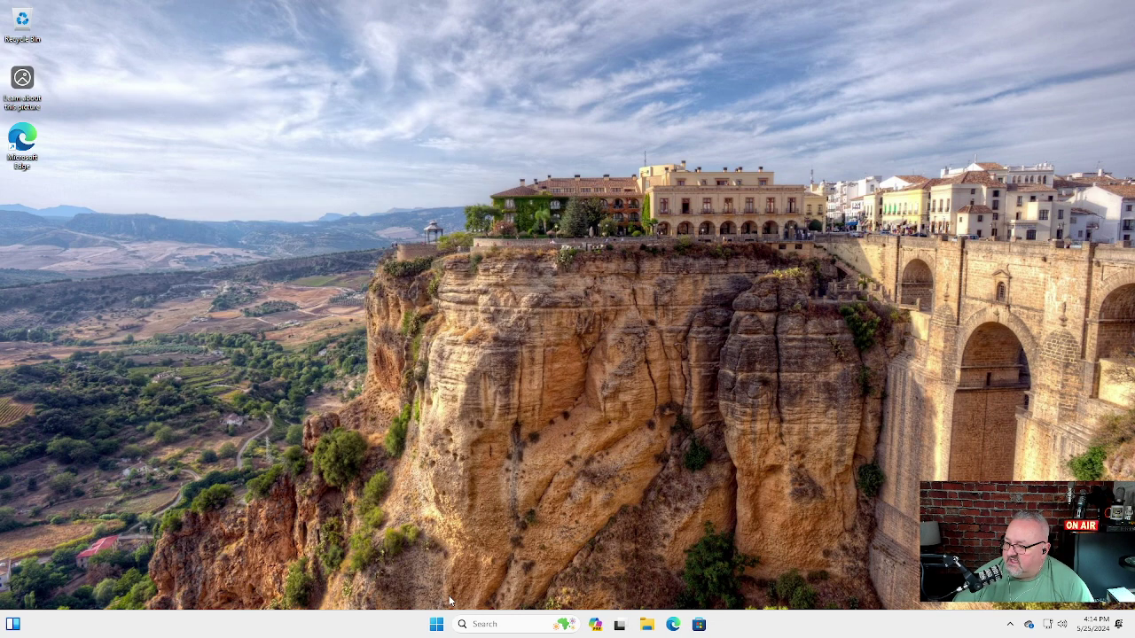
pyautogui.click(436, 624)
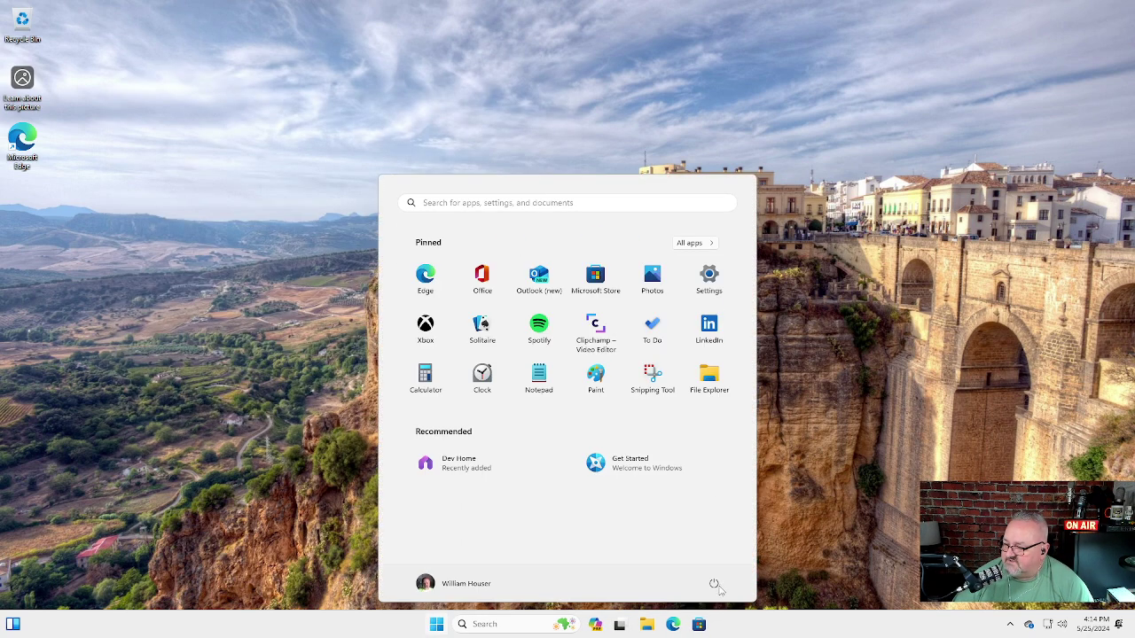
pyautogui.click(713, 583)
pyautogui.click(714, 539)
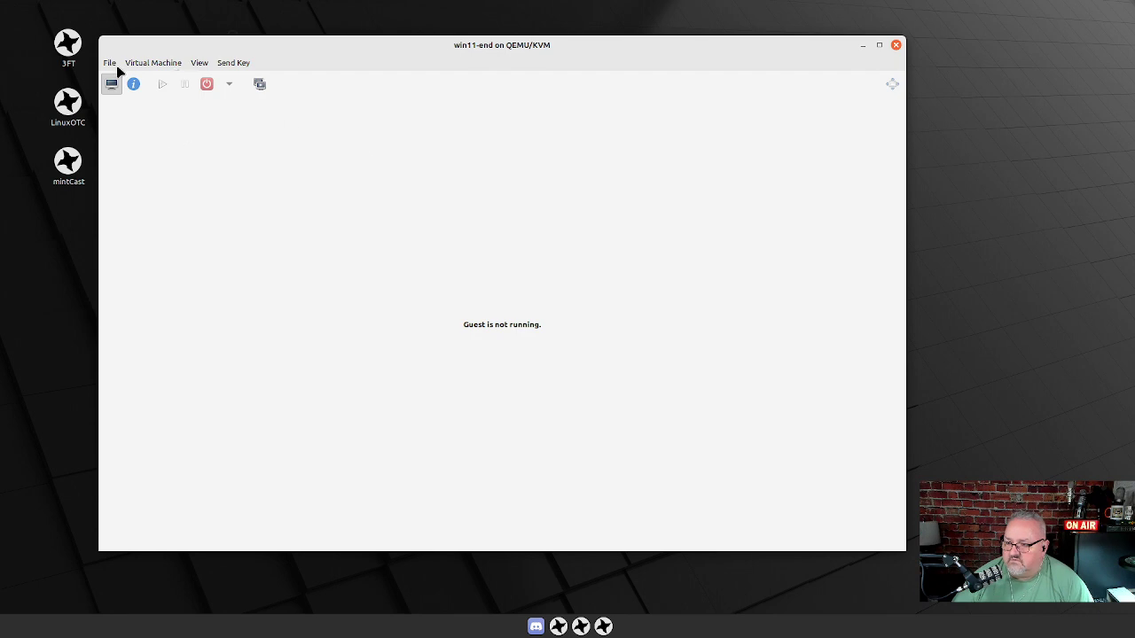
# Show the virtual machine's hardware details view.
pyautogui.click(132, 84)
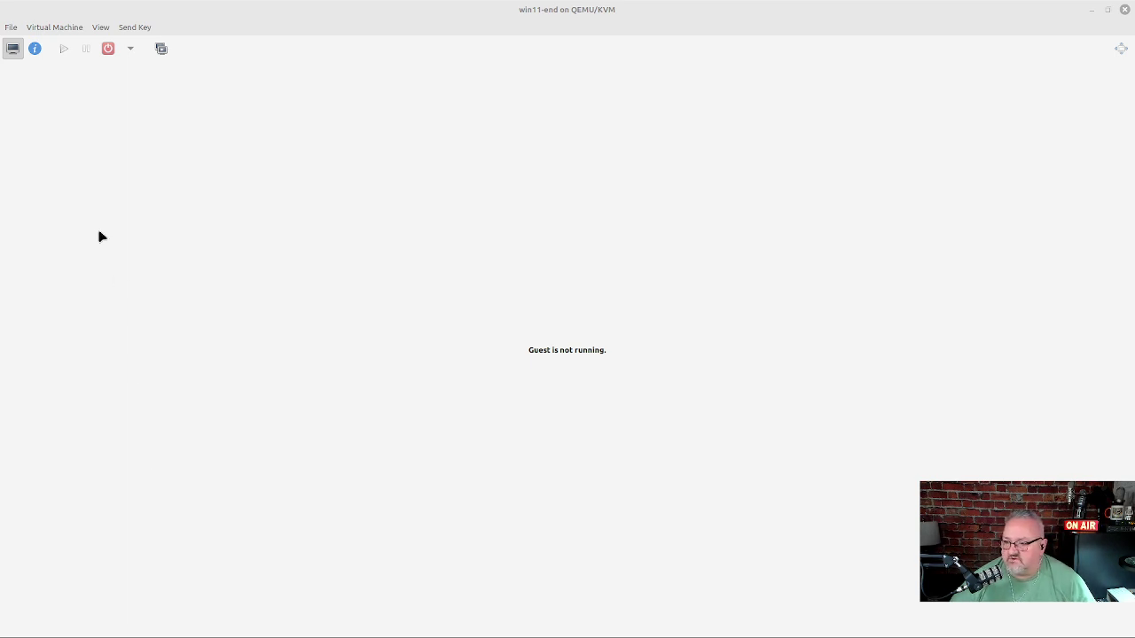
# Switch back to the VM's graphical console display.
pyautogui.click(35, 48)
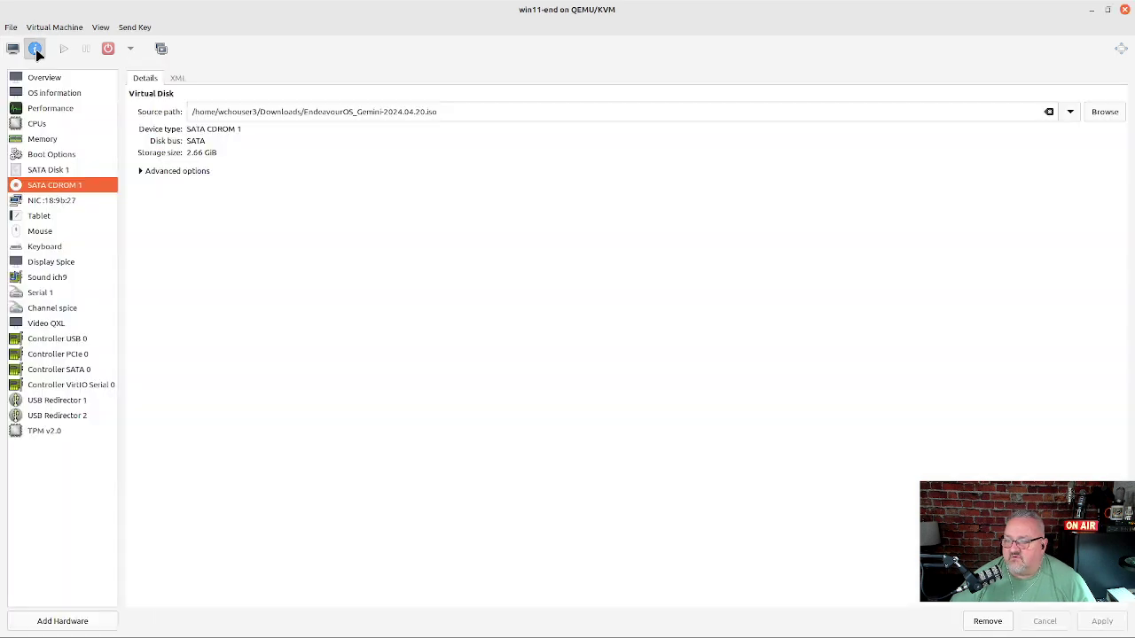
pyautogui.click(12, 48)
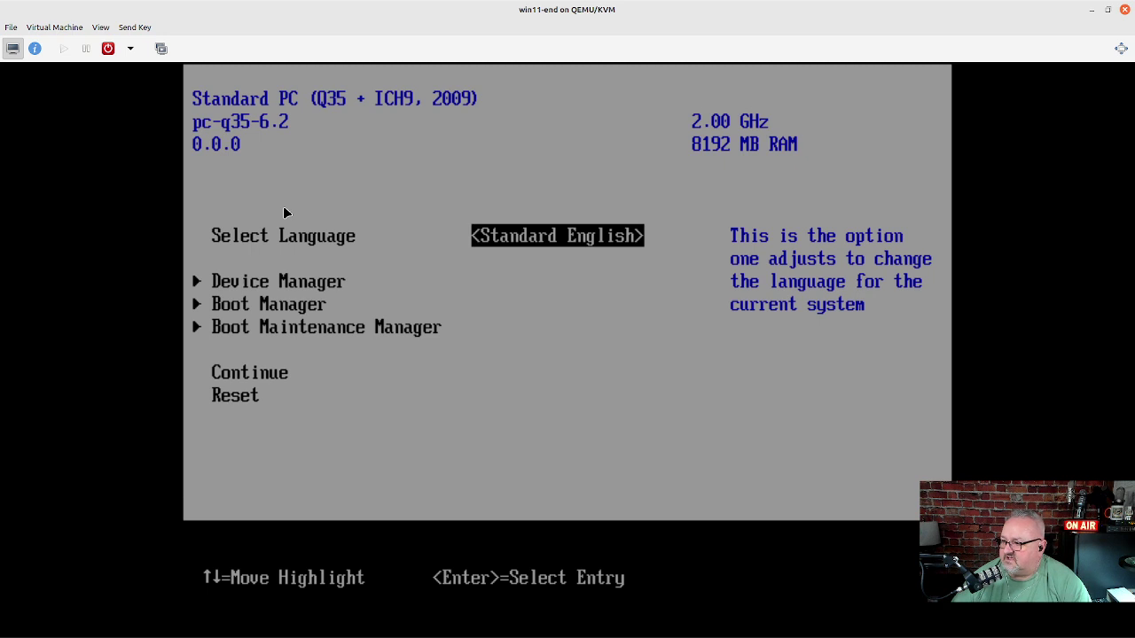
# Inspect Secure Boot Configuration under firmware Device Manager, then move to the Continue entry.
pyautogui.press('Down')
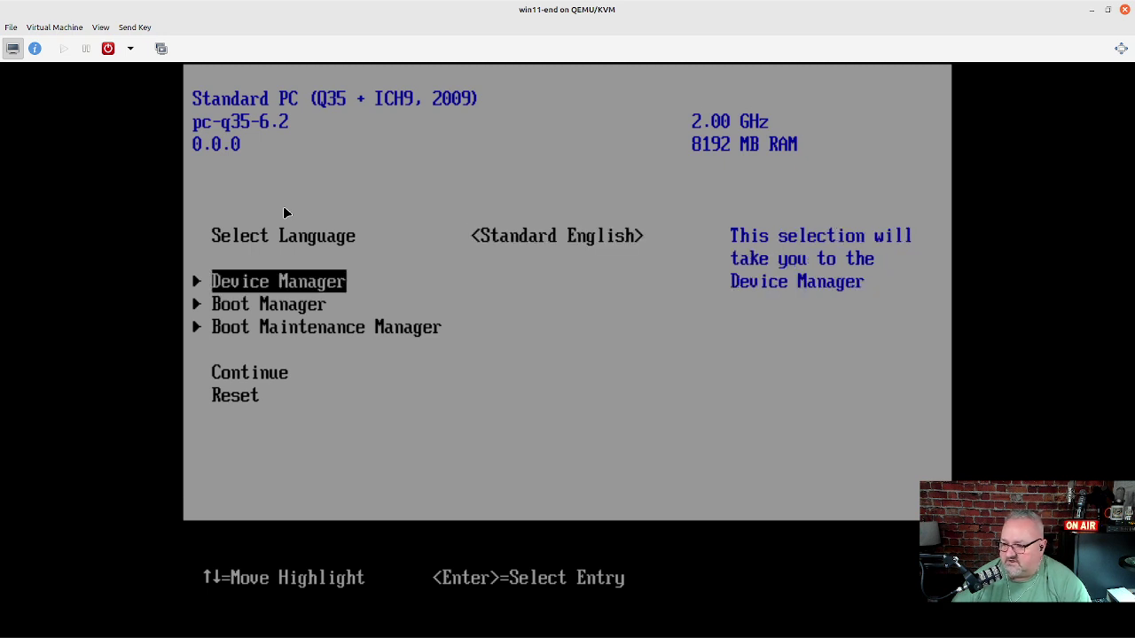
pyautogui.press('Return')
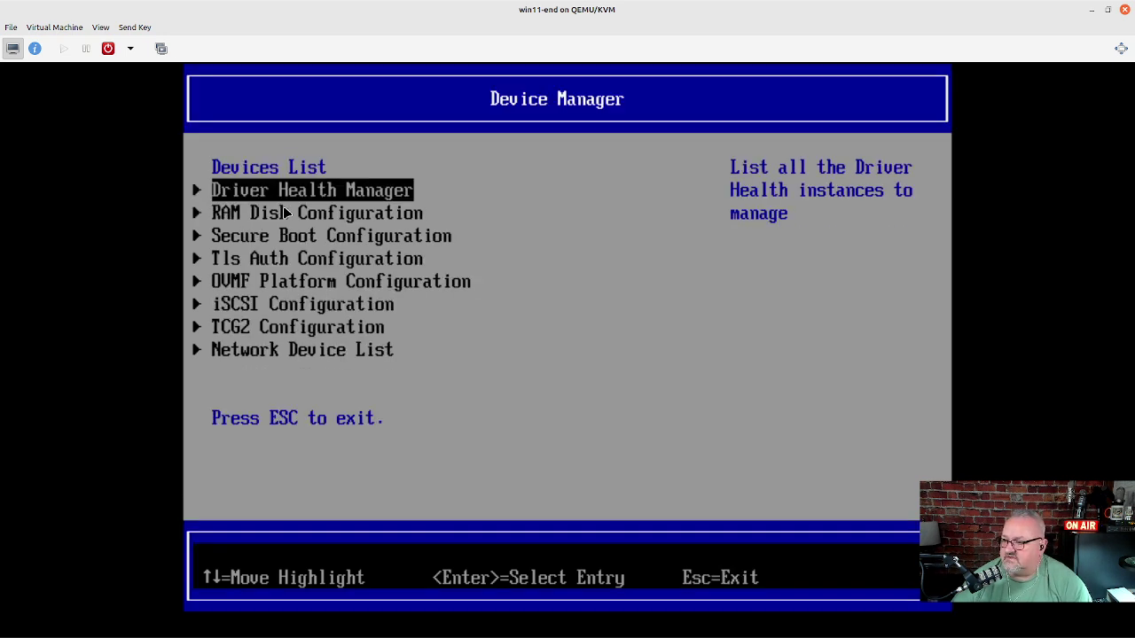
pyautogui.press('Down')
pyautogui.press('Down')
pyautogui.press('Return')
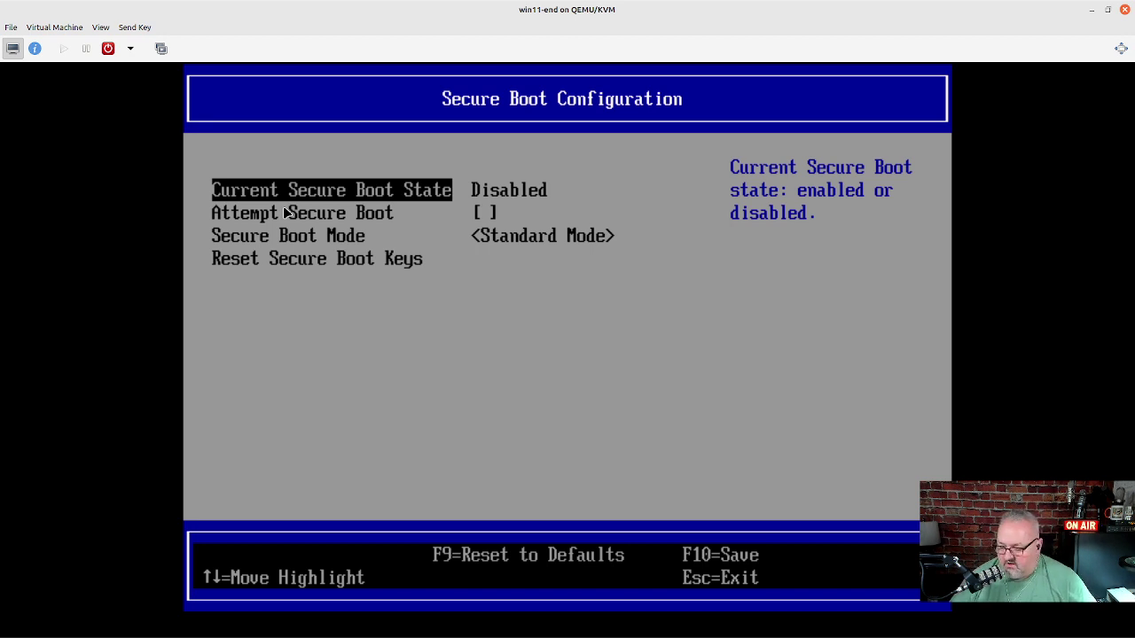
pyautogui.press('Escape')
pyautogui.press('Escape')
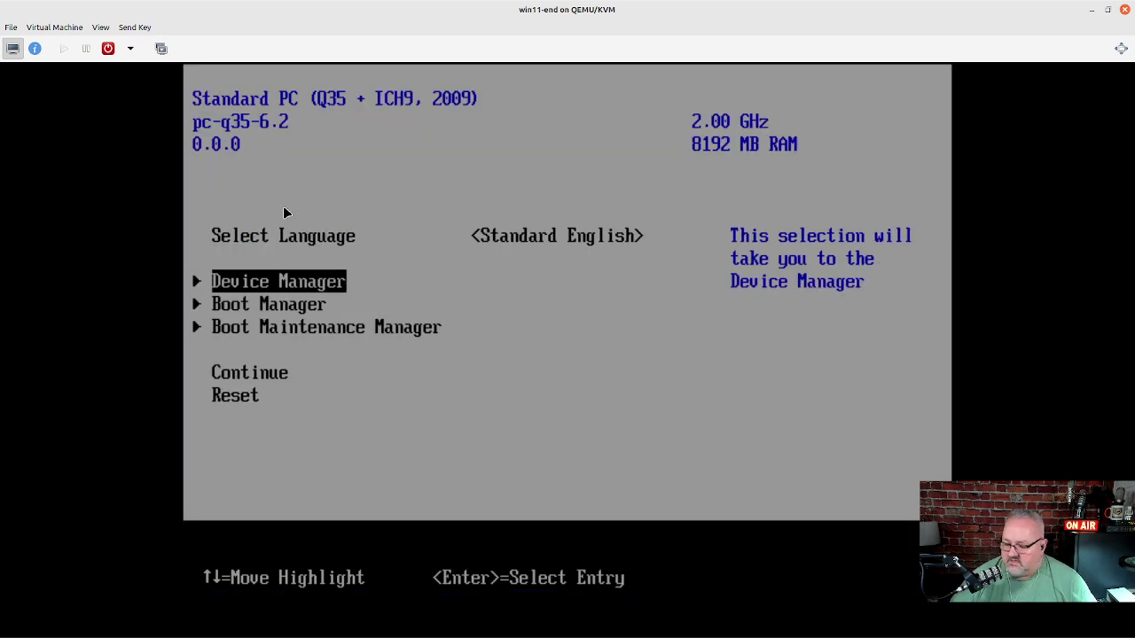
pyautogui.press('Down')
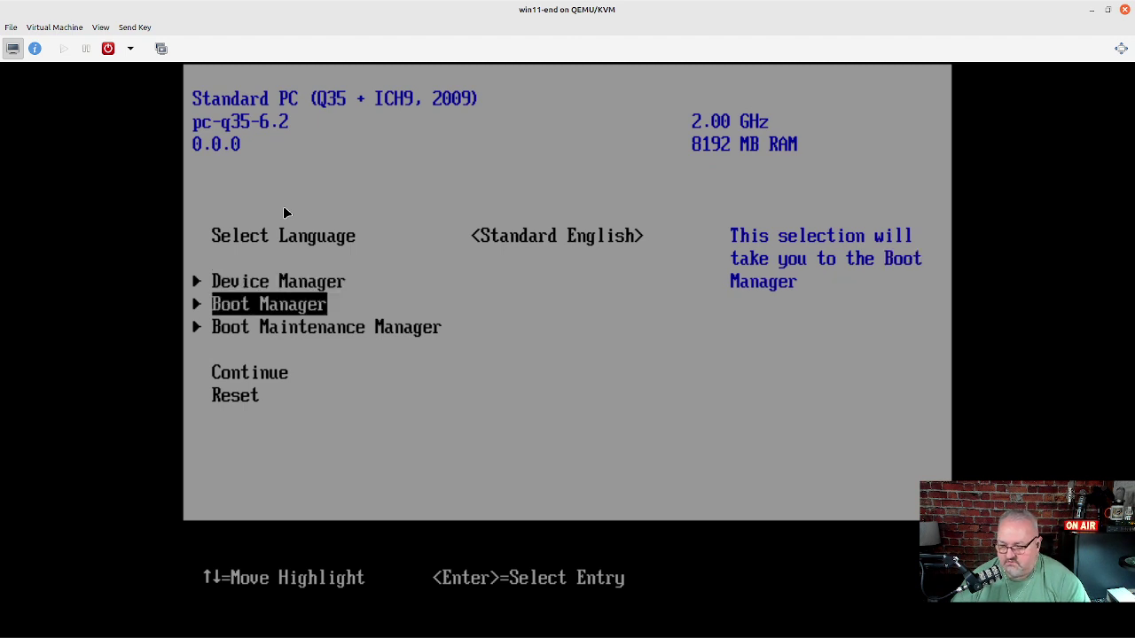
pyautogui.press('Down')
pyautogui.press('Down')
# Halt the boot countdown on the default EndeavourOS entry and boot the live system fullscreen.
pyautogui.press('Return')
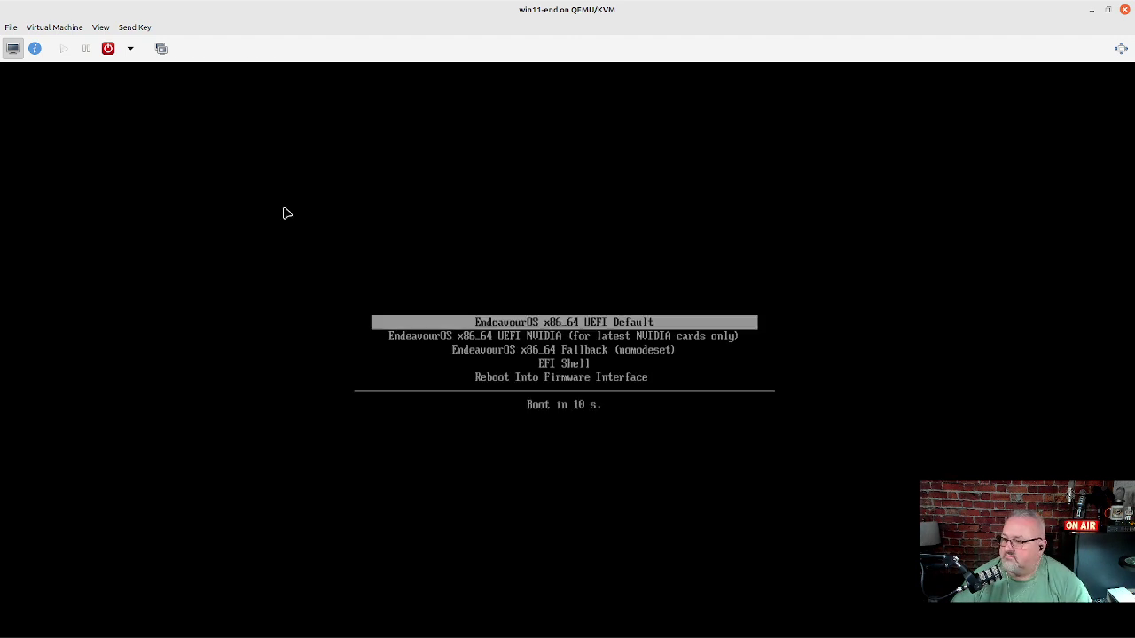
pyautogui.press('Down')
pyautogui.press('Up')
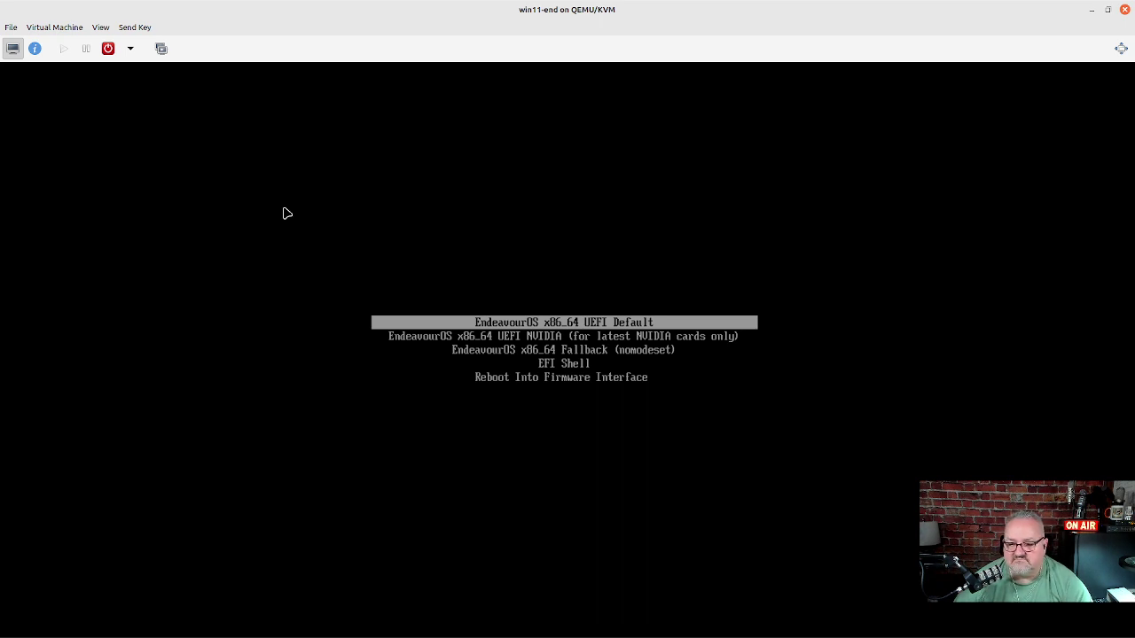
pyautogui.click(1119, 50)
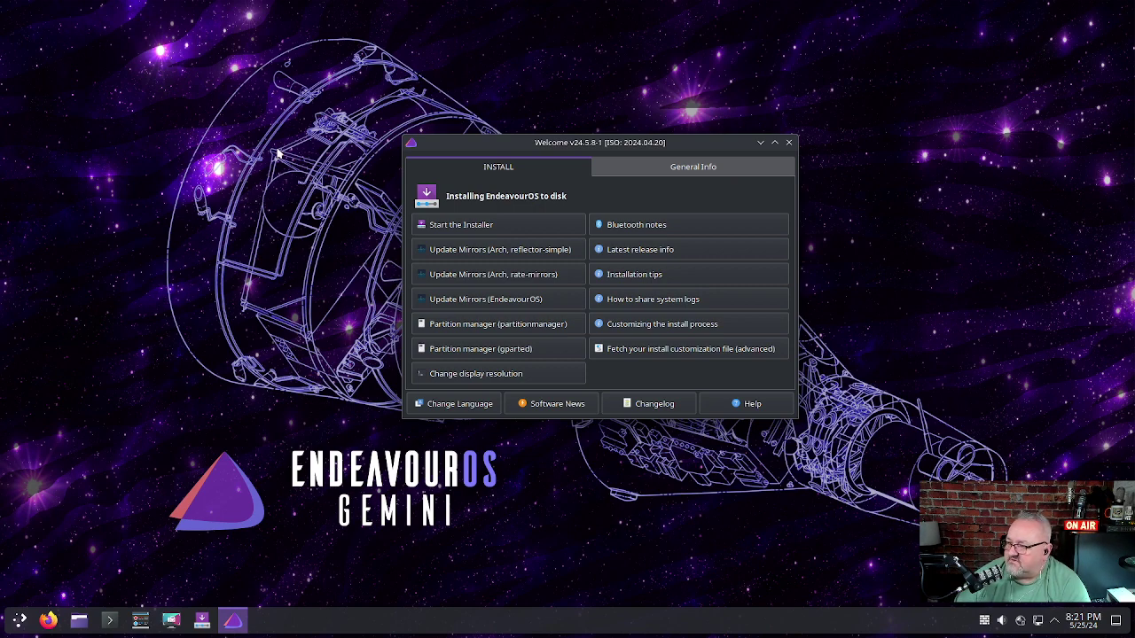
# Launch the EndeavourOS installer using the Offline installation method.
pyautogui.click(467, 226)
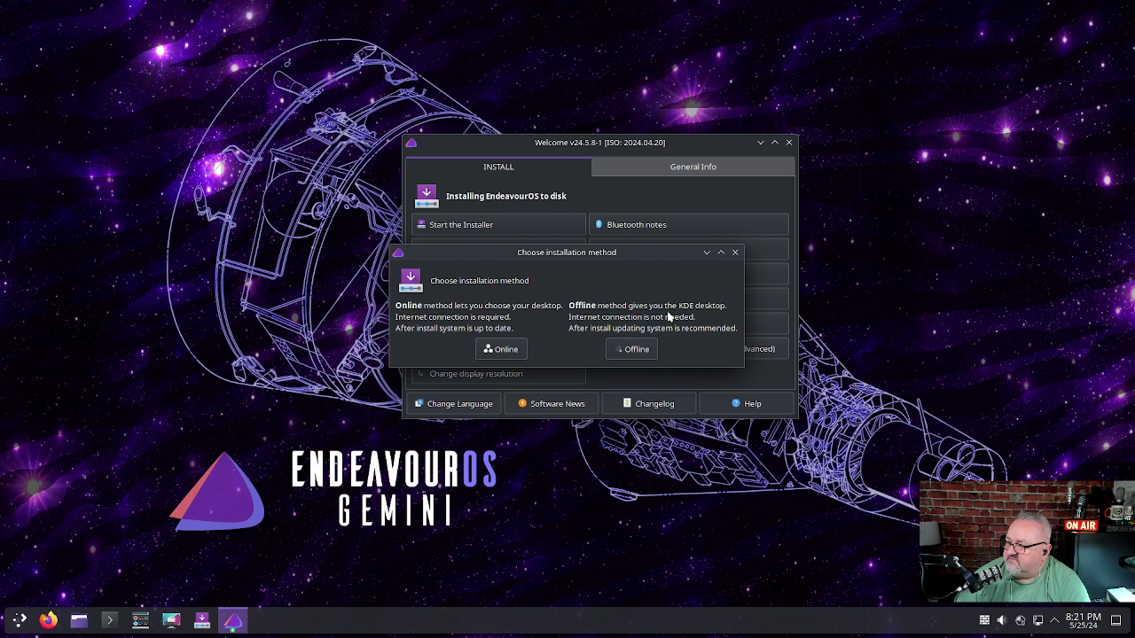
pyautogui.click(647, 351)
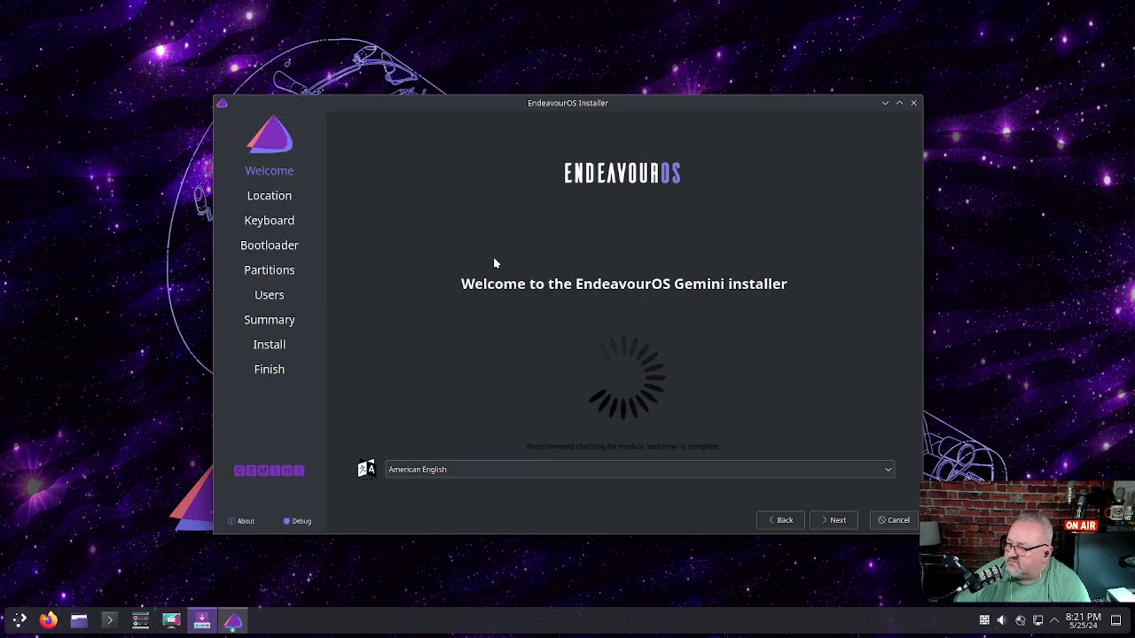
# Accept default language, location and keyboard, and pick Grub as the bootloader.
pyautogui.click(838, 520)
pyautogui.click(843, 524)
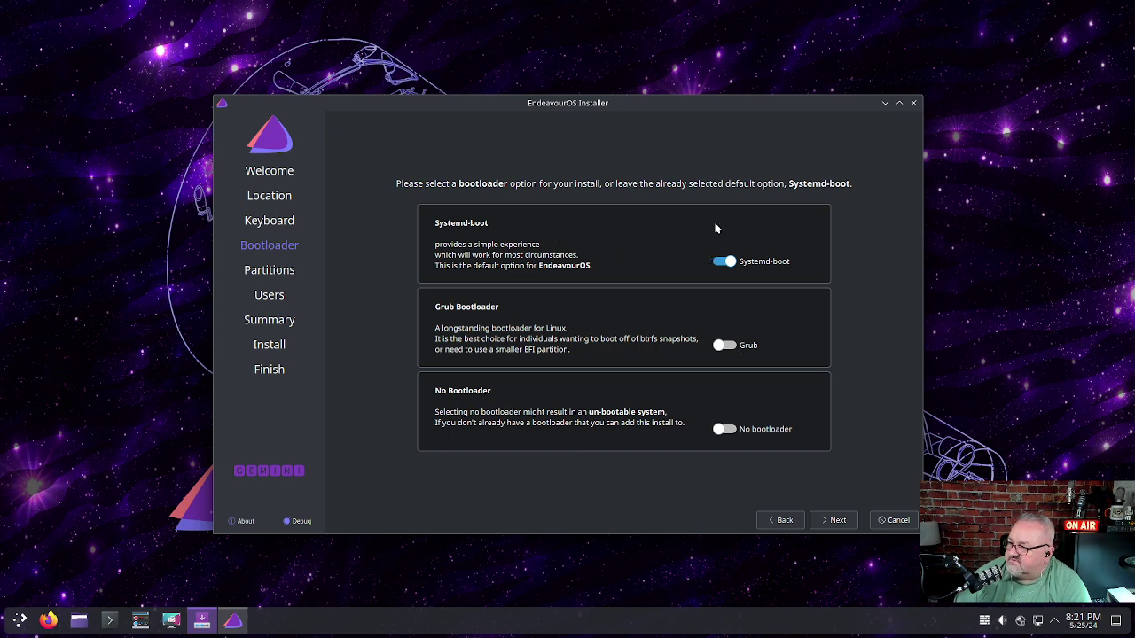
pyautogui.click(725, 346)
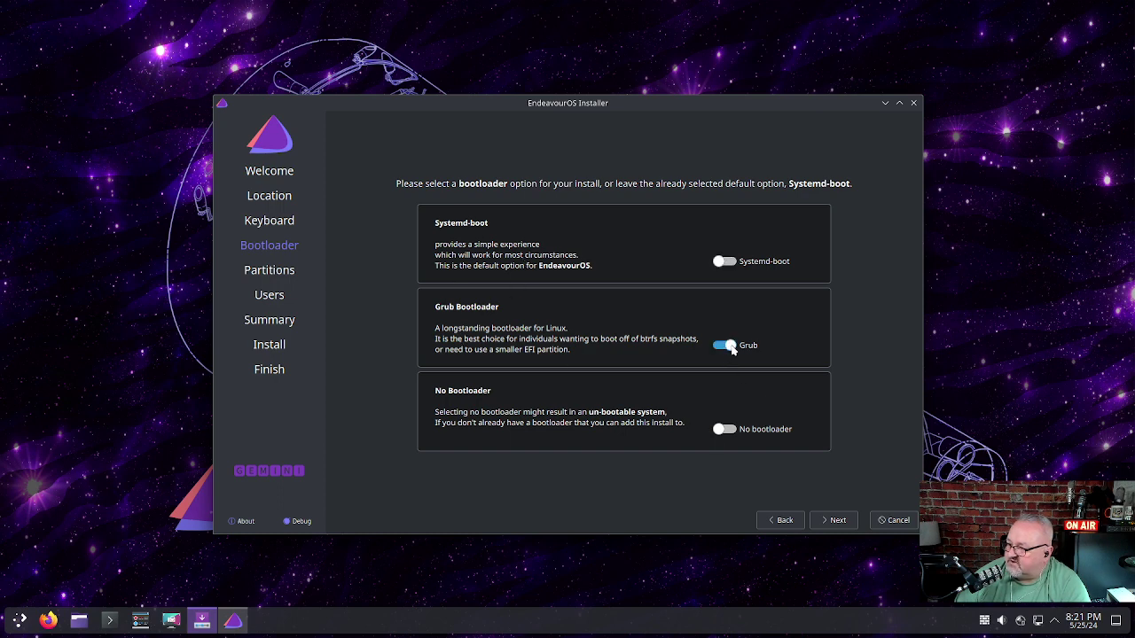
pyautogui.click(837, 525)
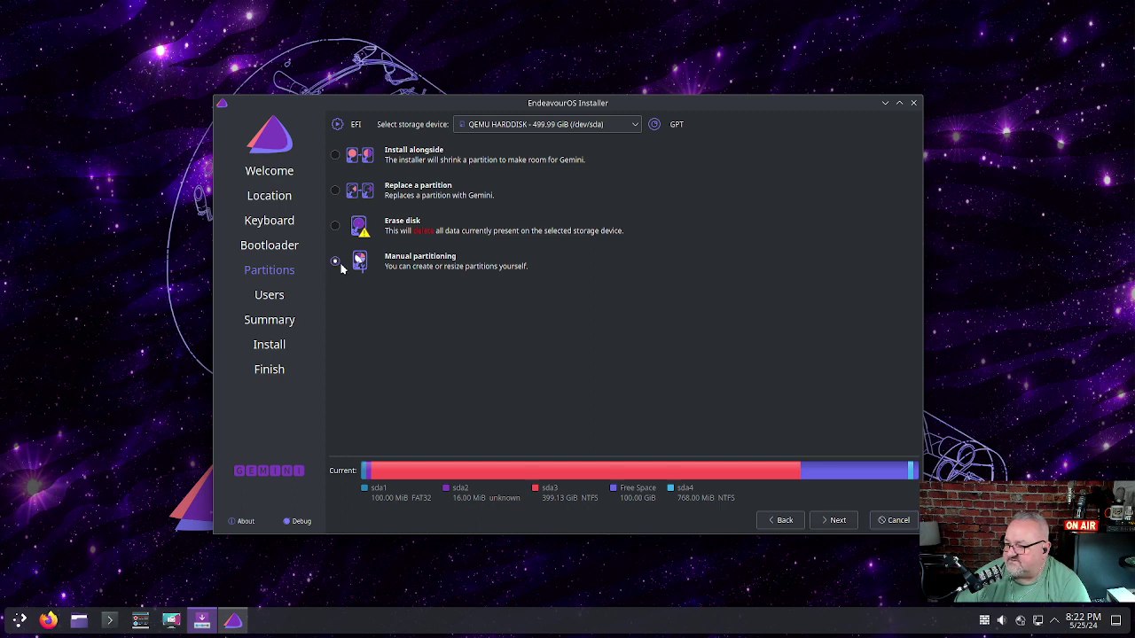
# Choose manual partitioning and select the 100 GiB Free Space row.
pyautogui.click(837, 520)
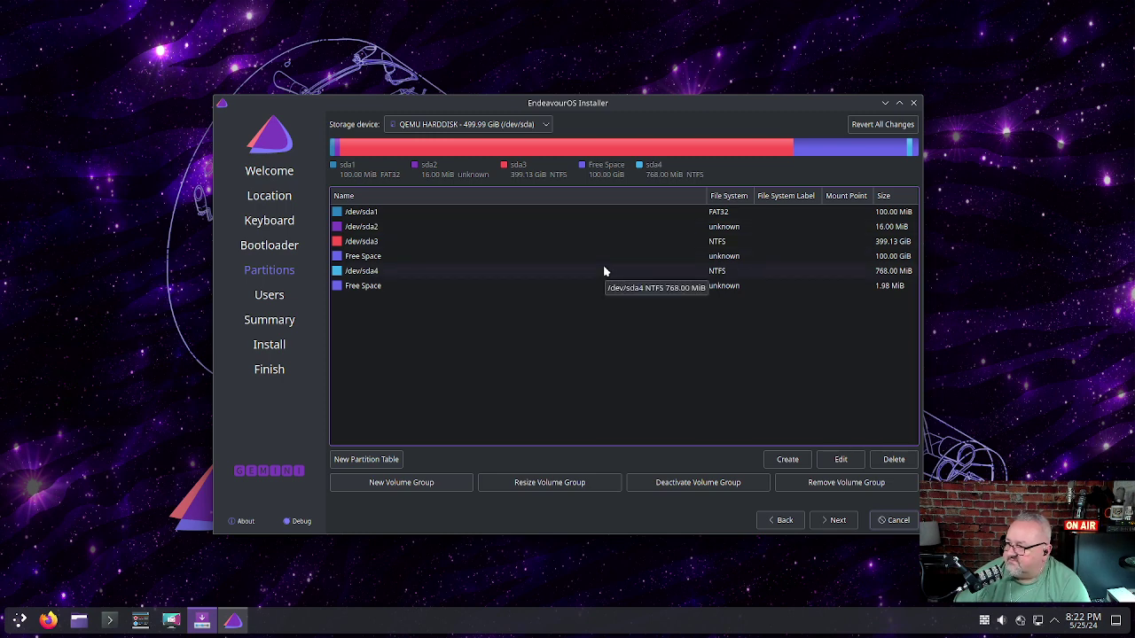
pyautogui.click(373, 261)
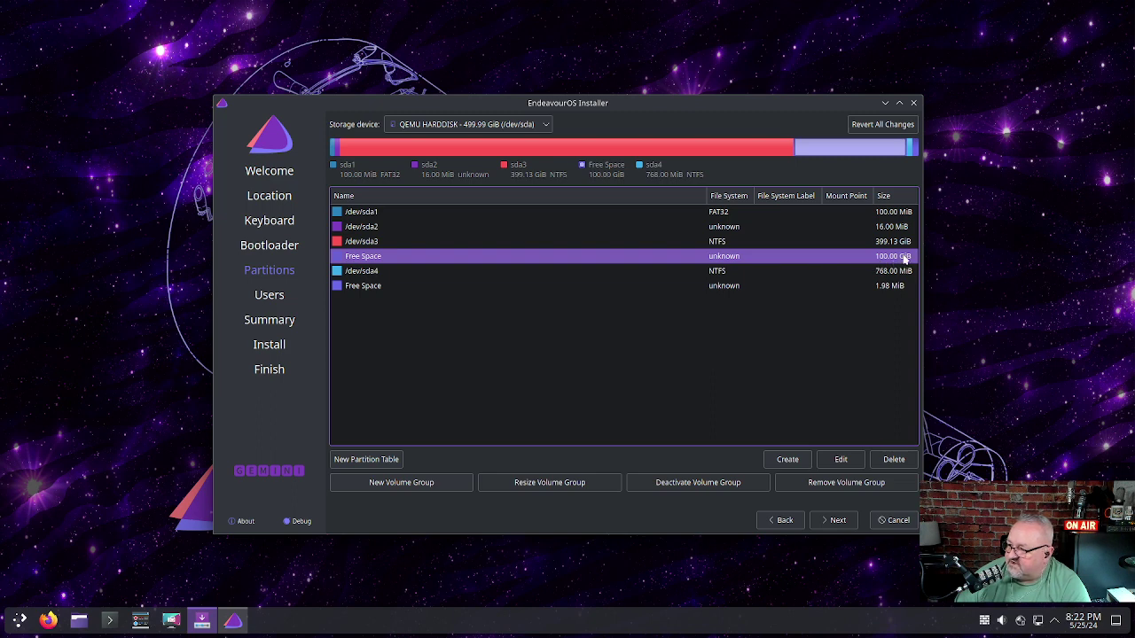
# Create a 100 GiB ext4 partition in the free space, mounted at / with the root flag.
pyautogui.doubleClick(468, 260)
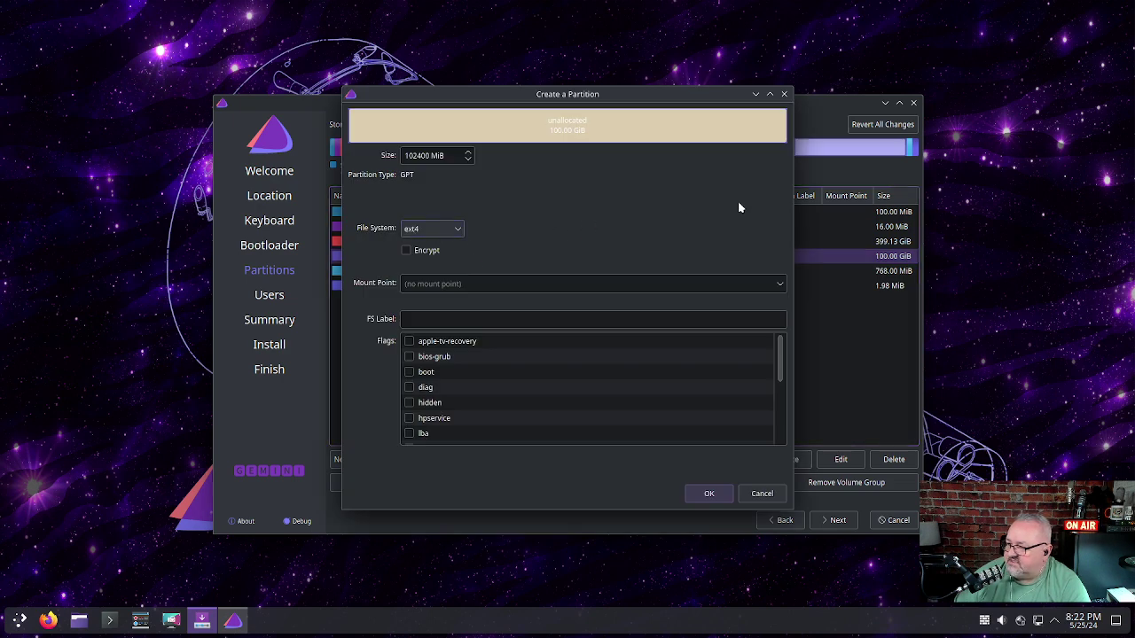
pyautogui.click(784, 284)
pyautogui.click(610, 305)
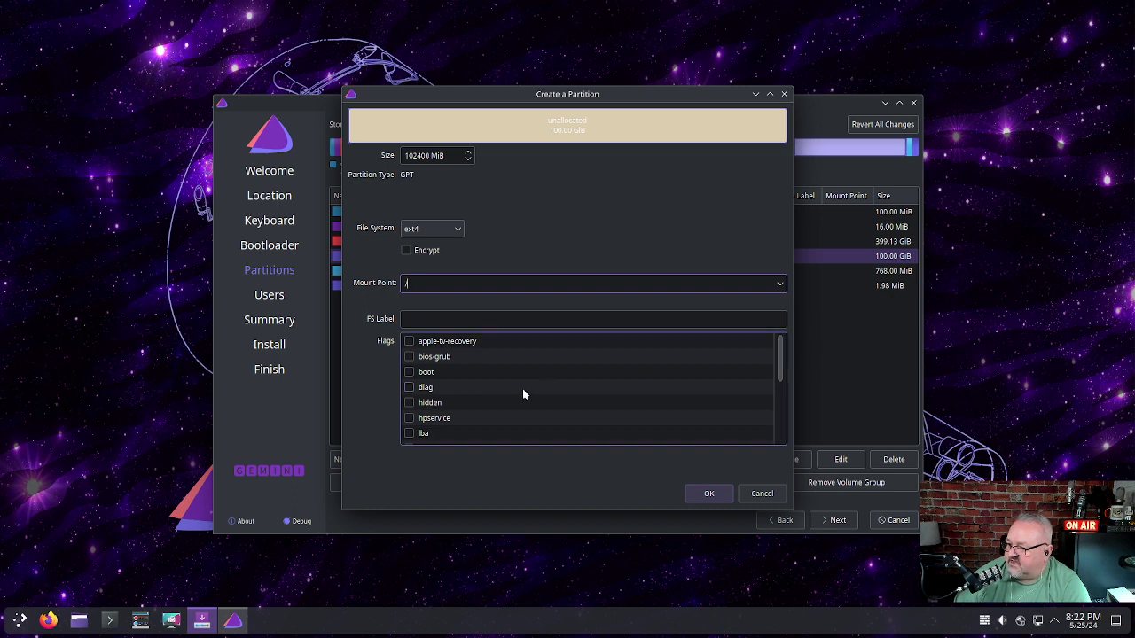
pyautogui.scroll(-2, 476, 394)
pyautogui.scroll(-2, 476, 395)
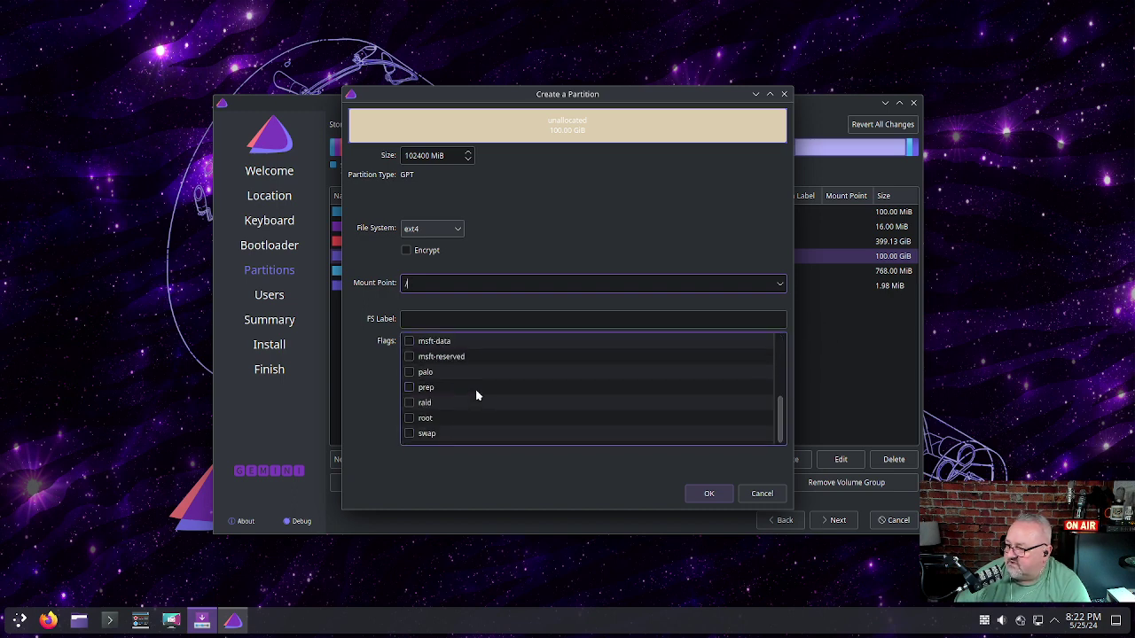
pyautogui.click(410, 419)
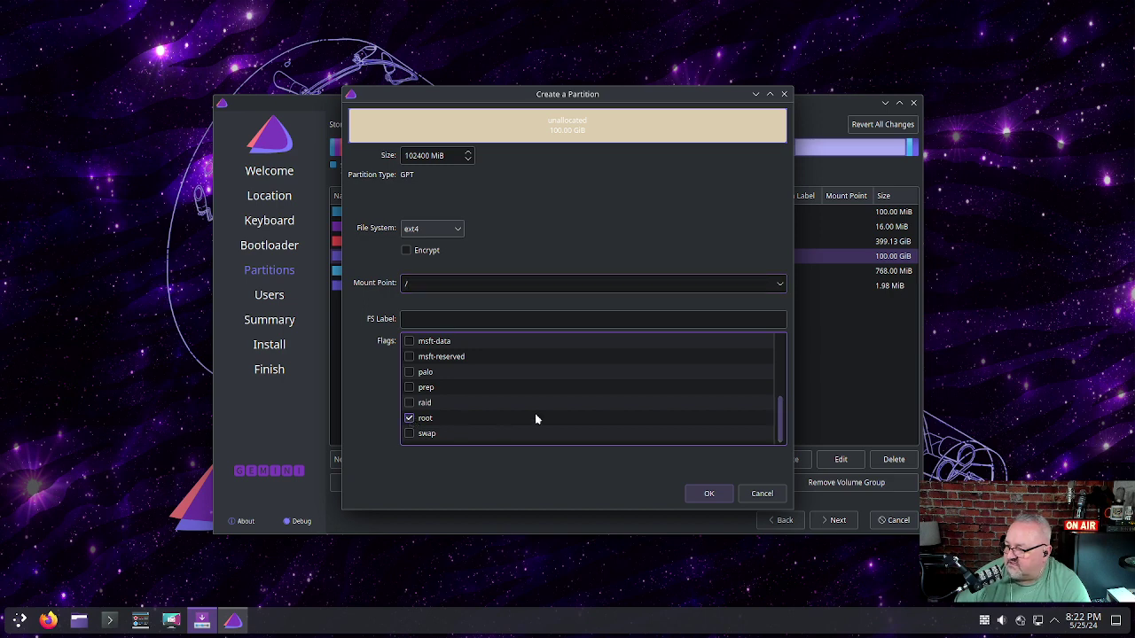
pyautogui.scroll(2, 414, 413)
pyautogui.scroll(3, 414, 413)
pyautogui.scroll(-5, 414, 408)
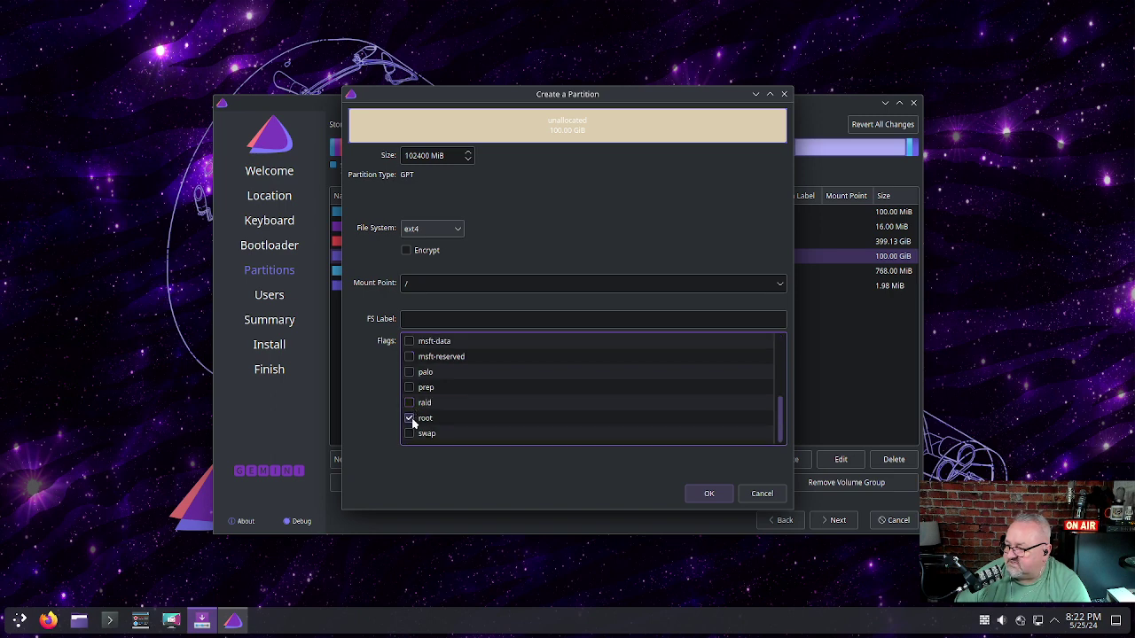
pyautogui.click(714, 494)
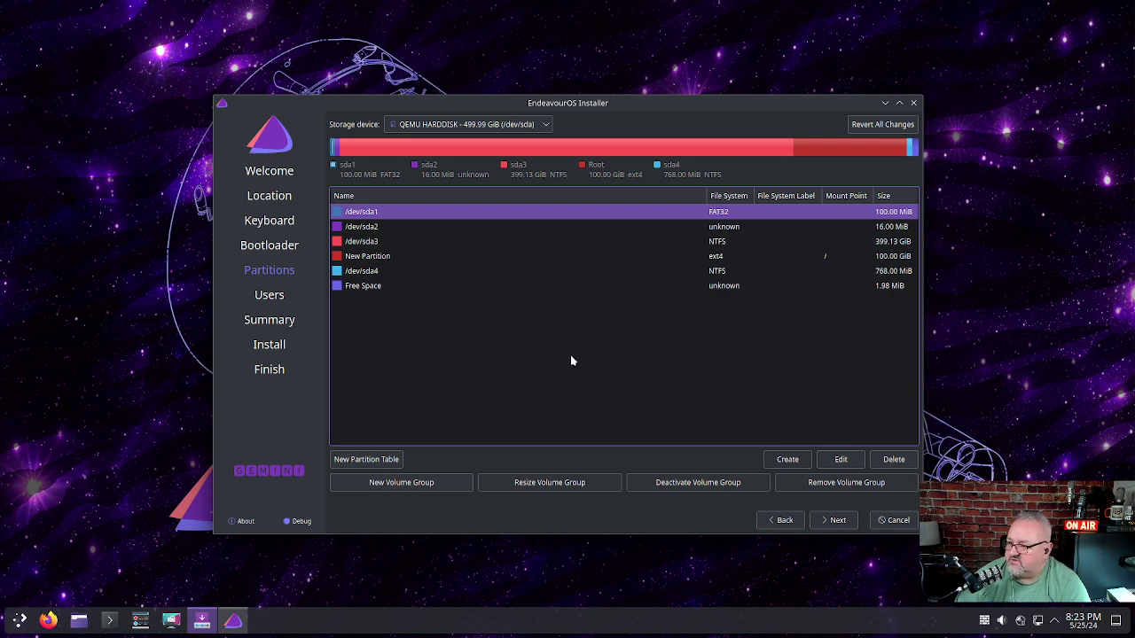
# Edit the existing /dev/sda1 FAT32 EFI partition to mount at /boot/efi.
pyautogui.doubleClick(448, 212)
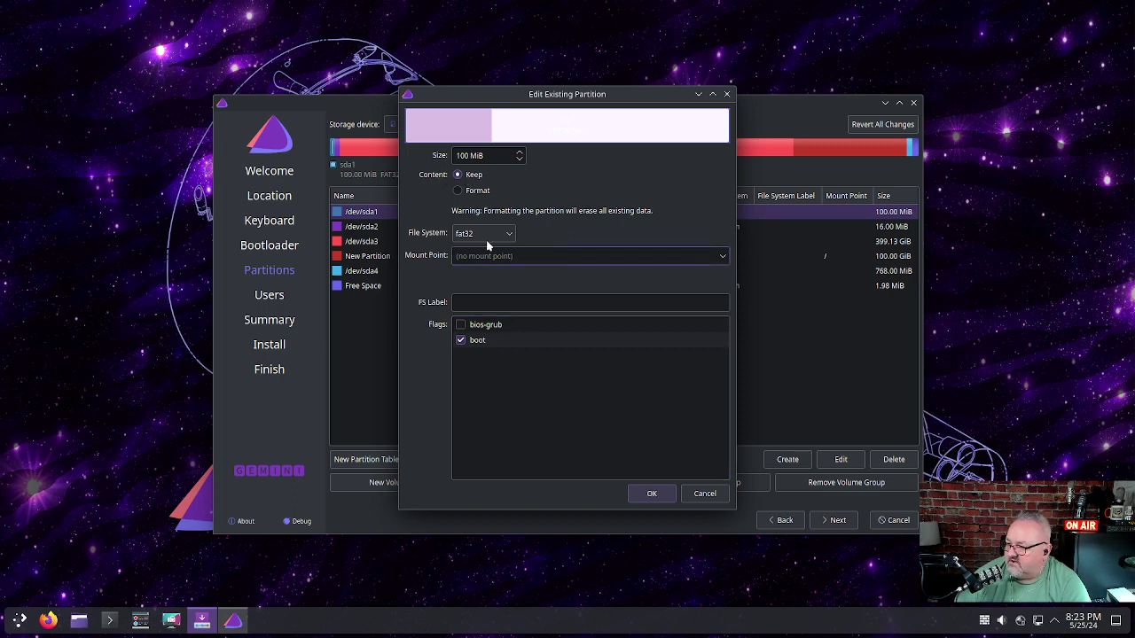
pyautogui.click(722, 258)
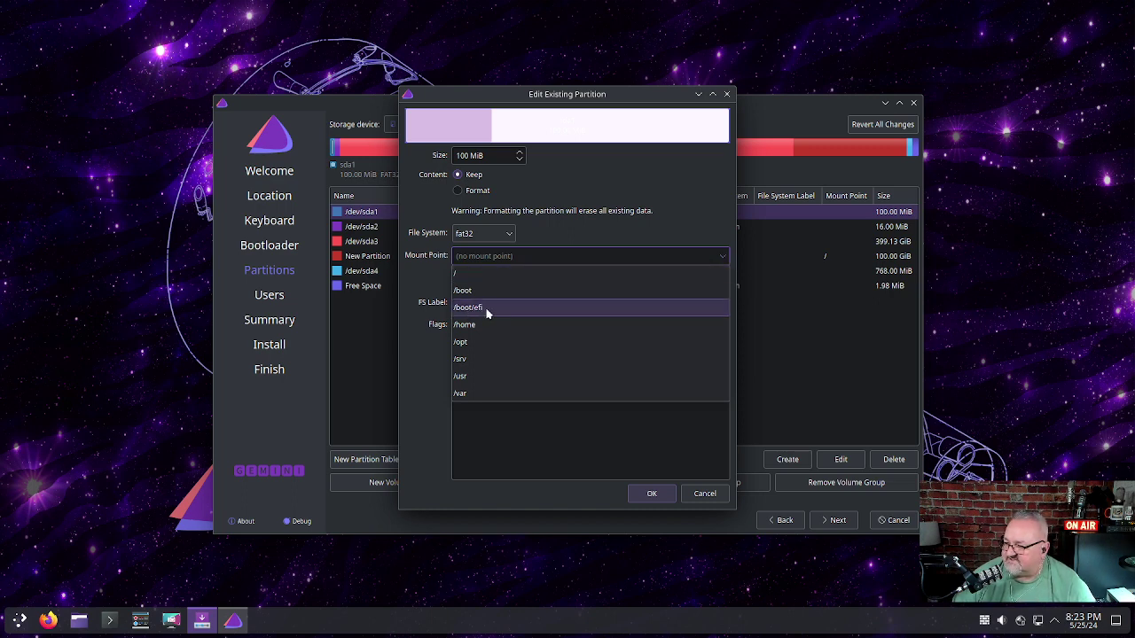
pyautogui.click(486, 307)
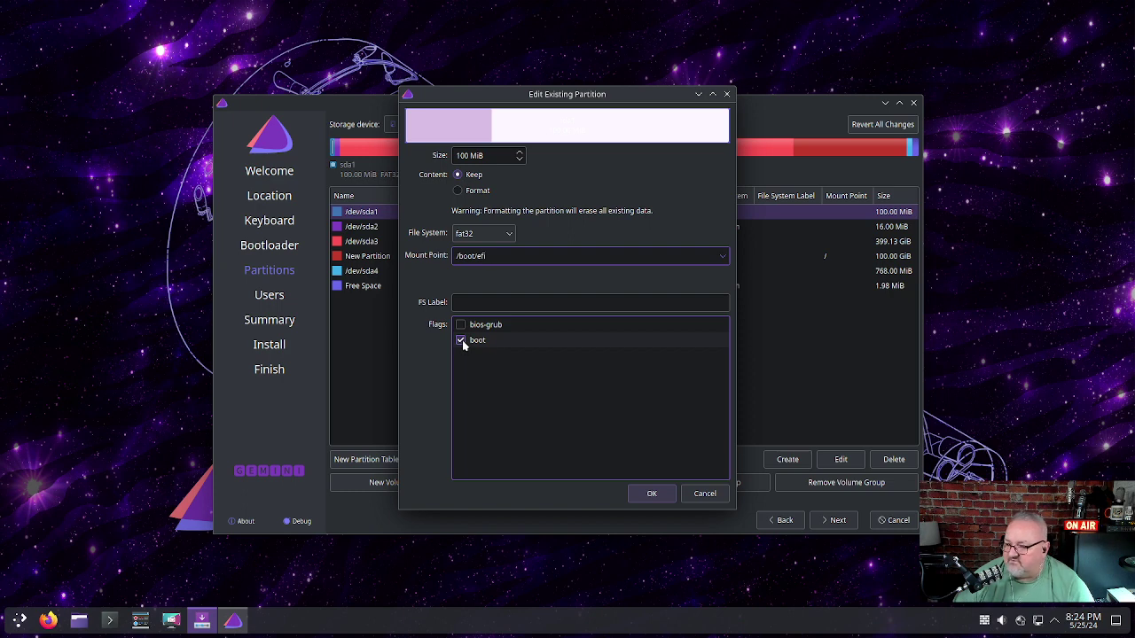
pyautogui.click(652, 494)
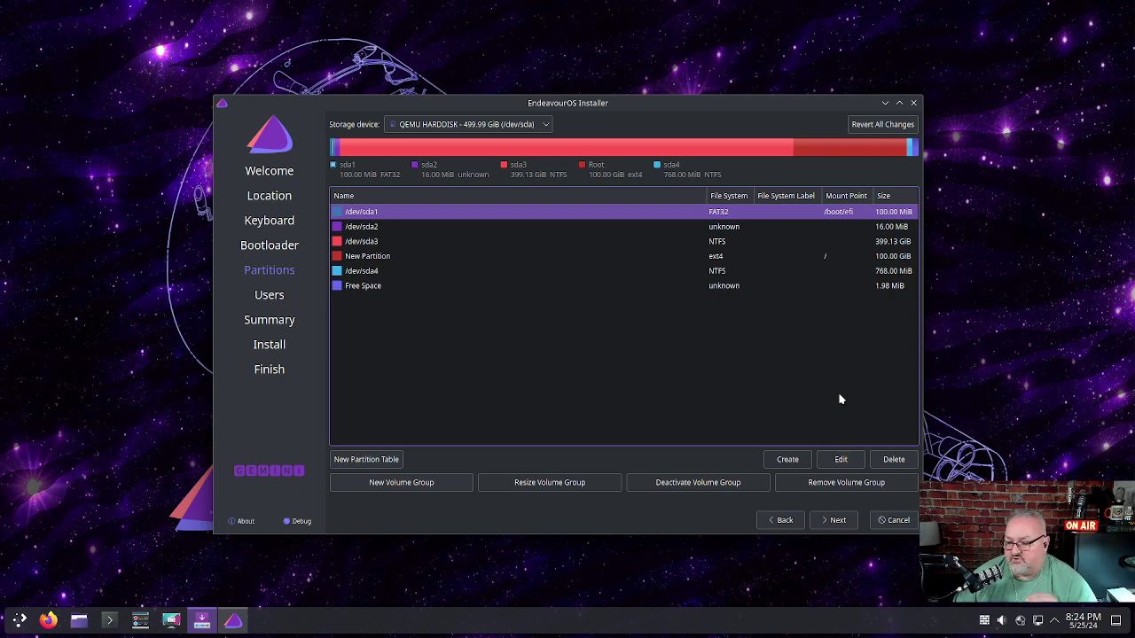
pyautogui.click(839, 521)
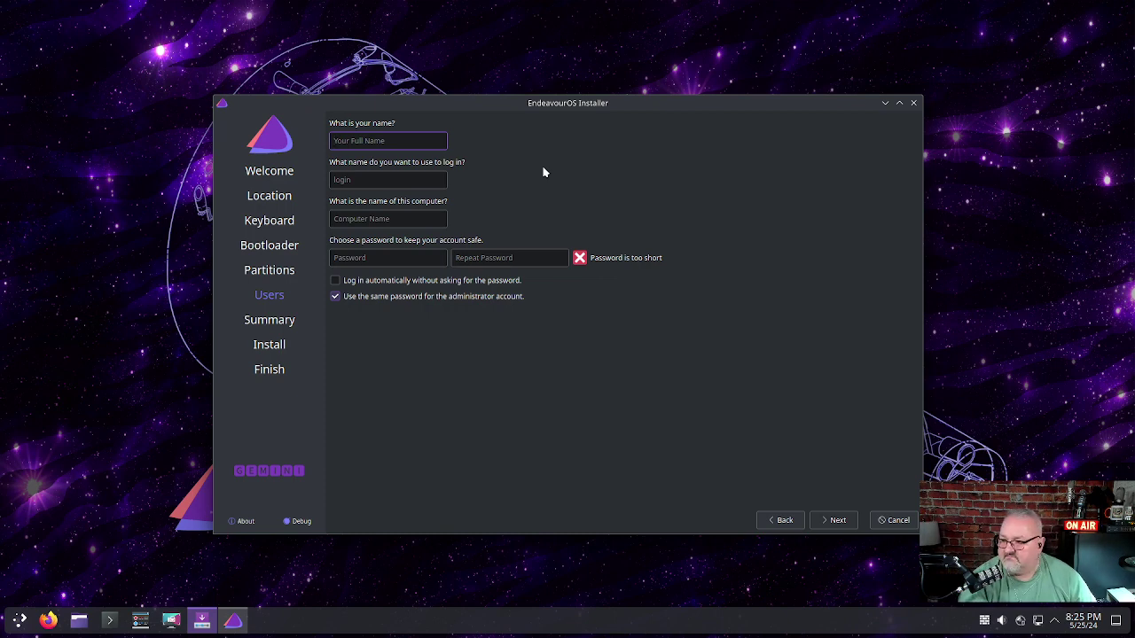
pyautogui.press('Tab')
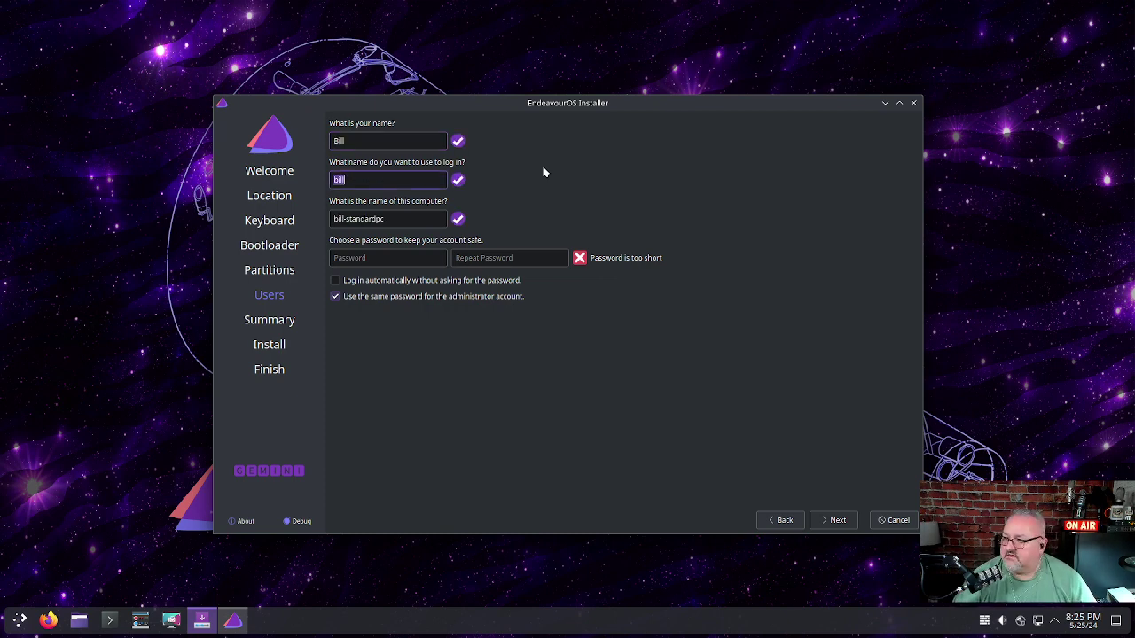
pyautogui.press('Tab')
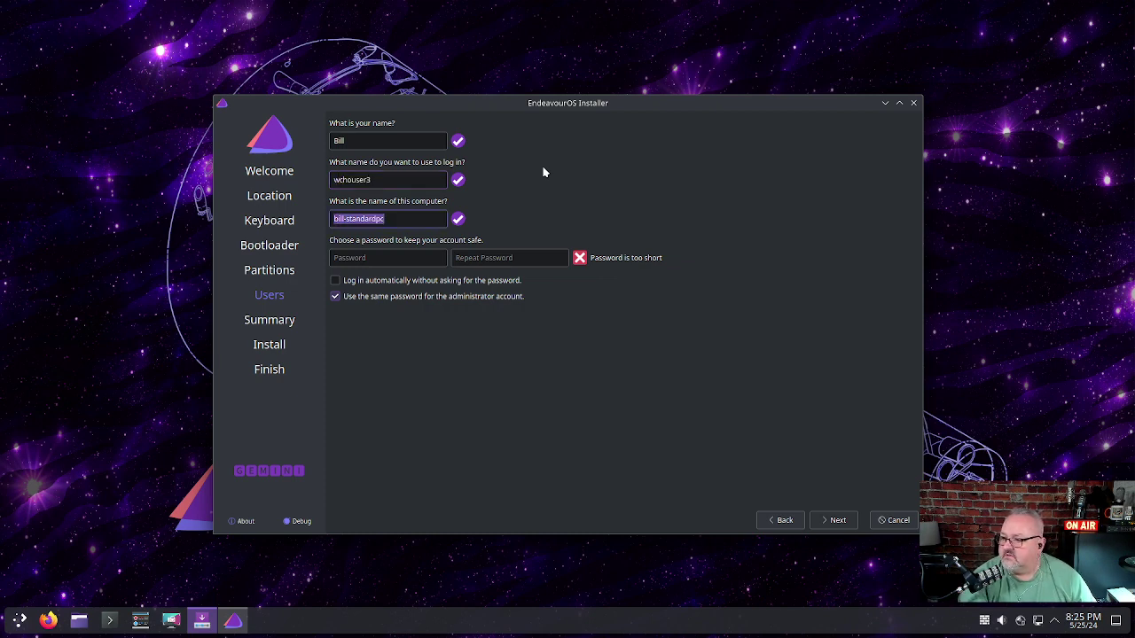
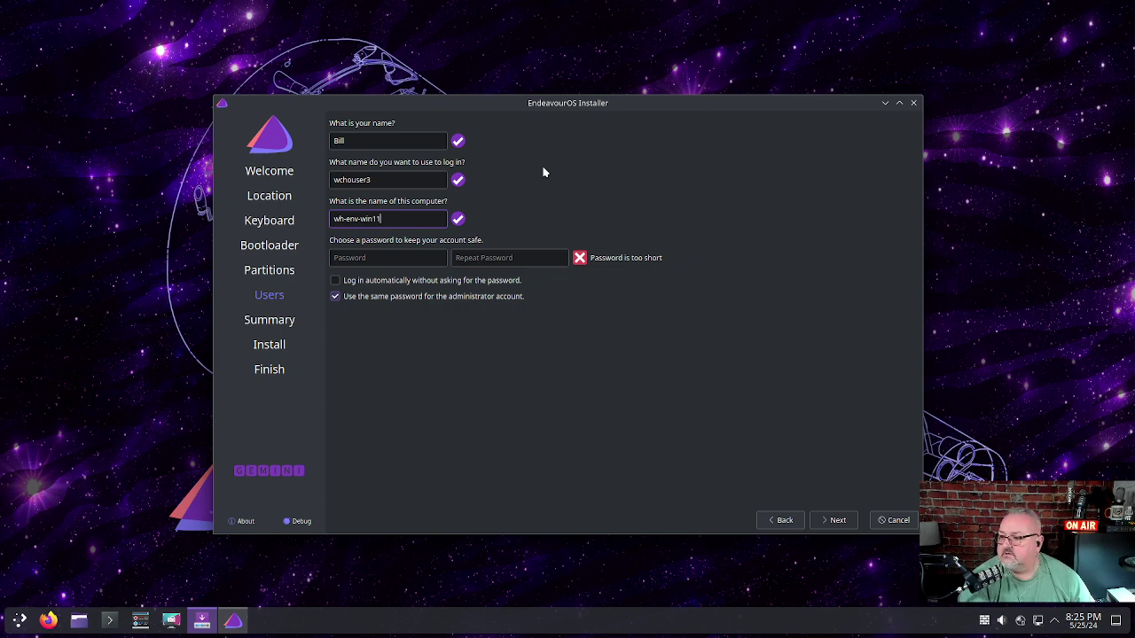
pyautogui.press('Tab')
pyautogui.press('Tab')
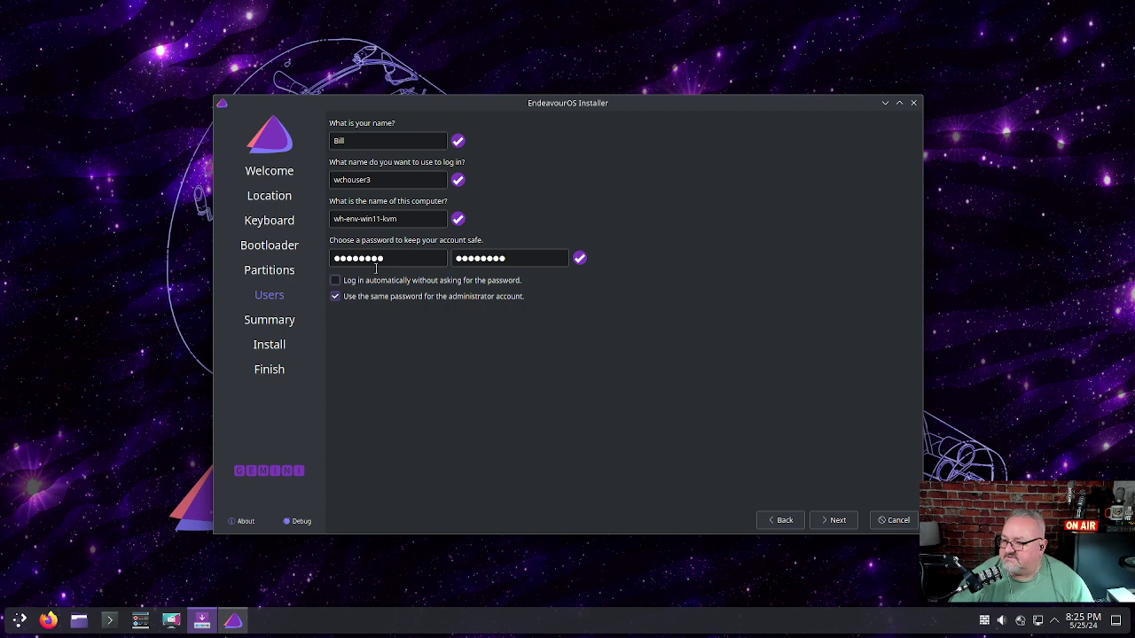
pyautogui.click(334, 280)
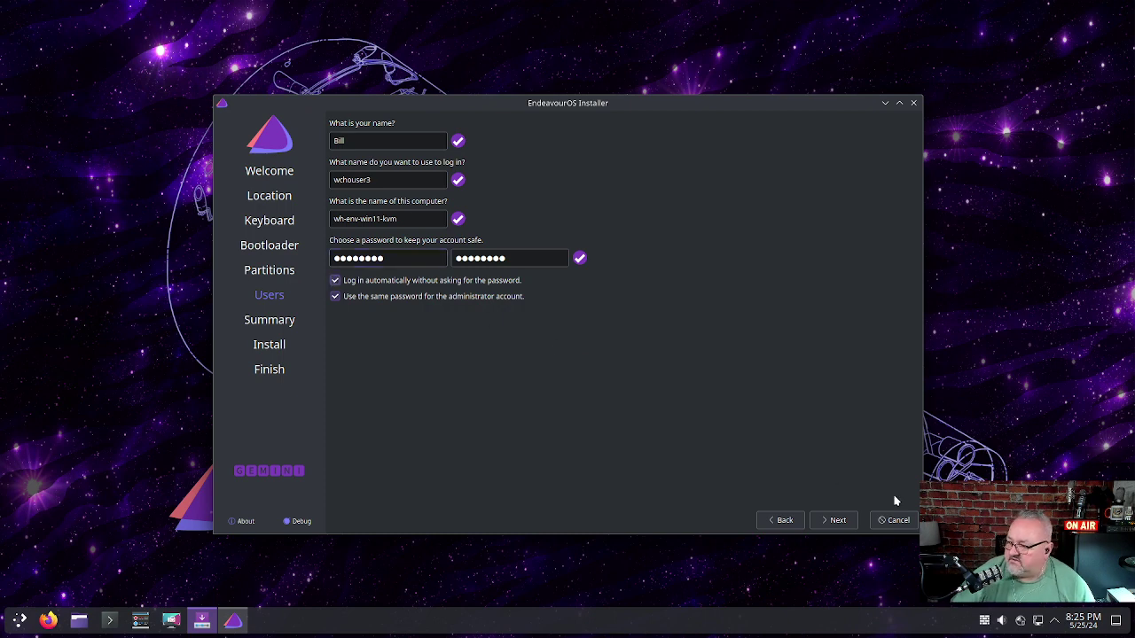
pyautogui.click(837, 521)
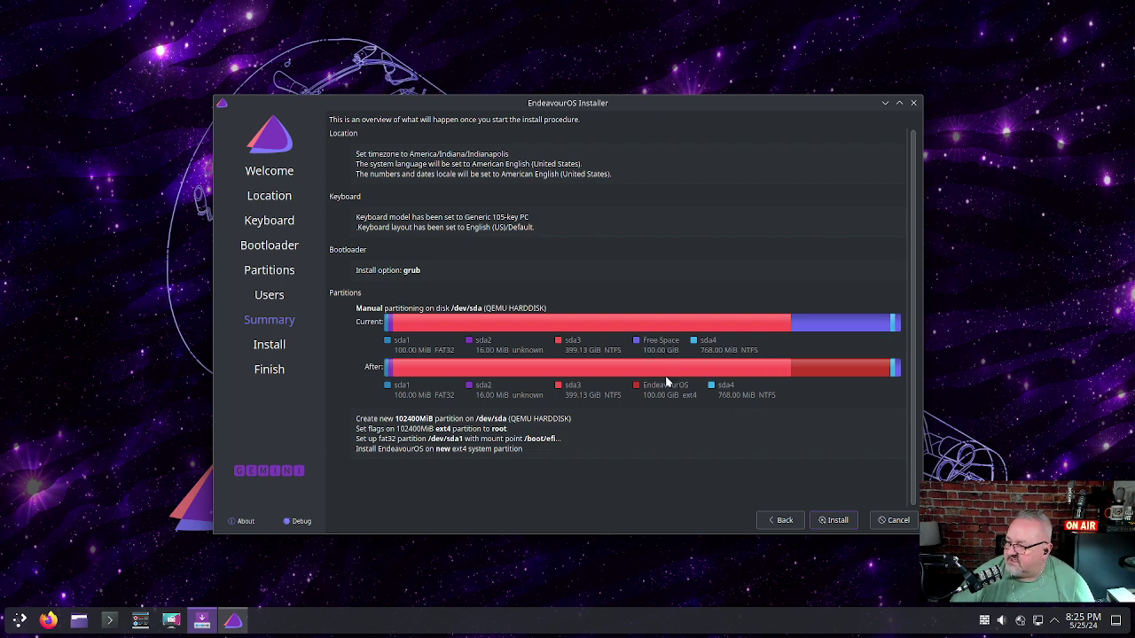
# Install EndeavourOS, confirming the irreversible disk changes with Install Now.
pyautogui.click(843, 522)
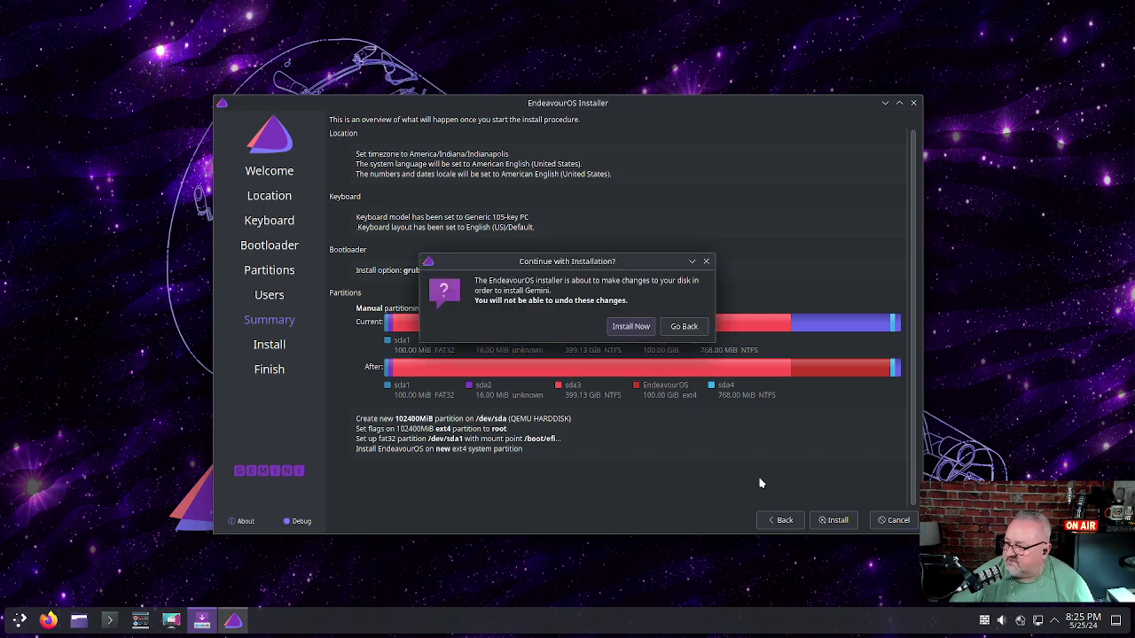
pyautogui.click(623, 330)
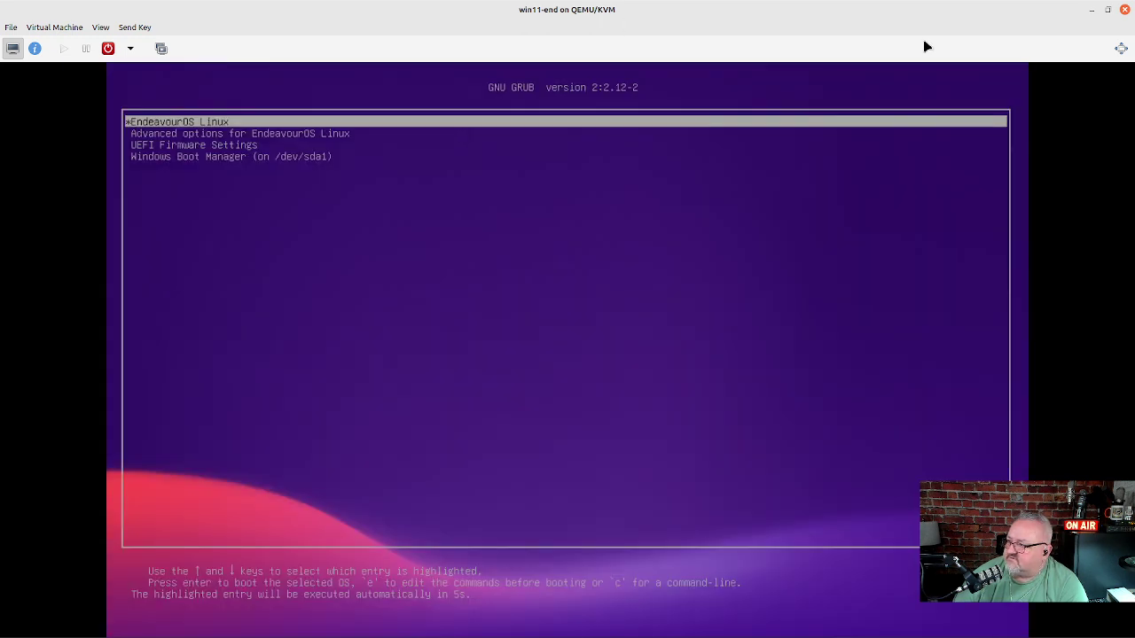
# In fullscreen, confirm GRUB lists Windows Boot Manager, then boot EndeavourOS Linux.
pyautogui.click(1121, 50)
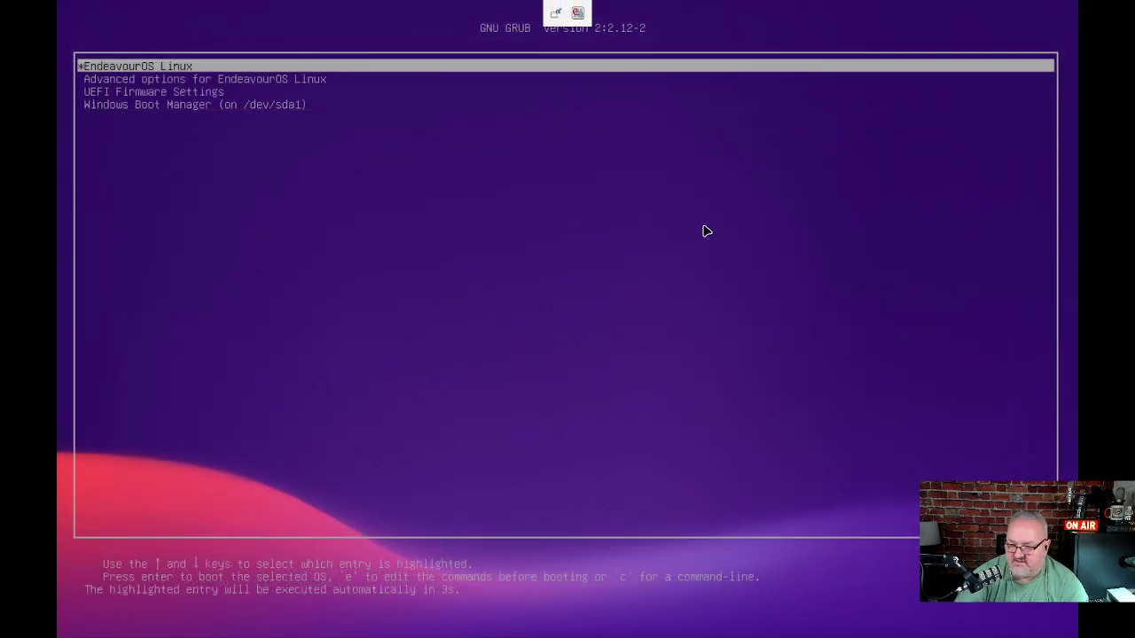
pyautogui.press('Down')
pyautogui.press('Up')
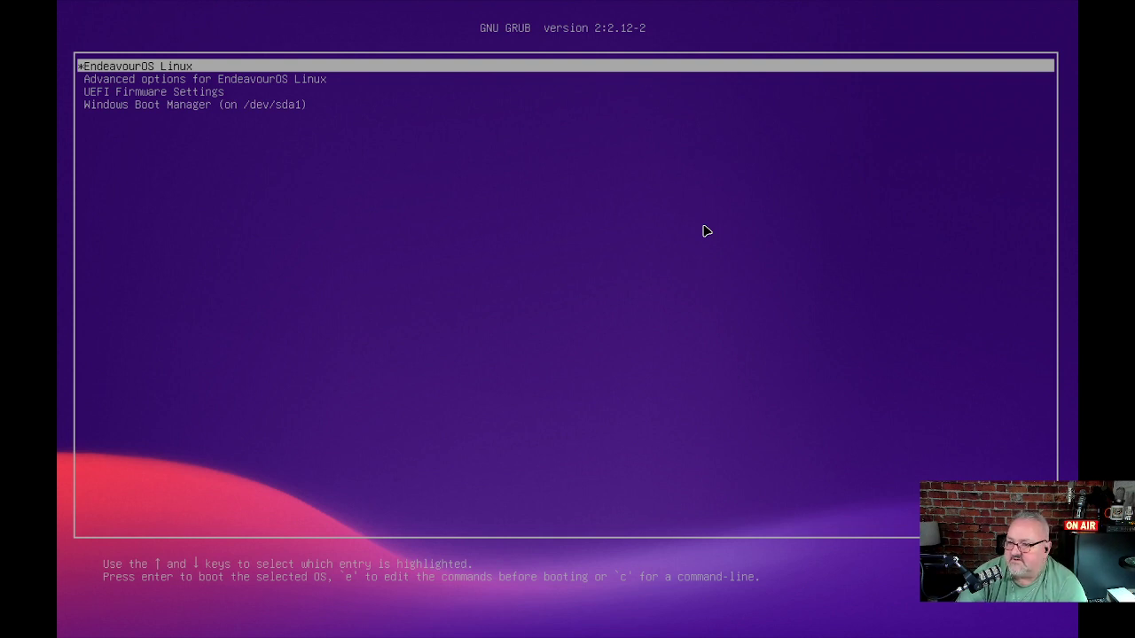
pyautogui.press('Down')
pyautogui.press('Down')
pyautogui.press('Down')
pyautogui.press('Up')
pyautogui.press('Up')
pyautogui.press('Up')
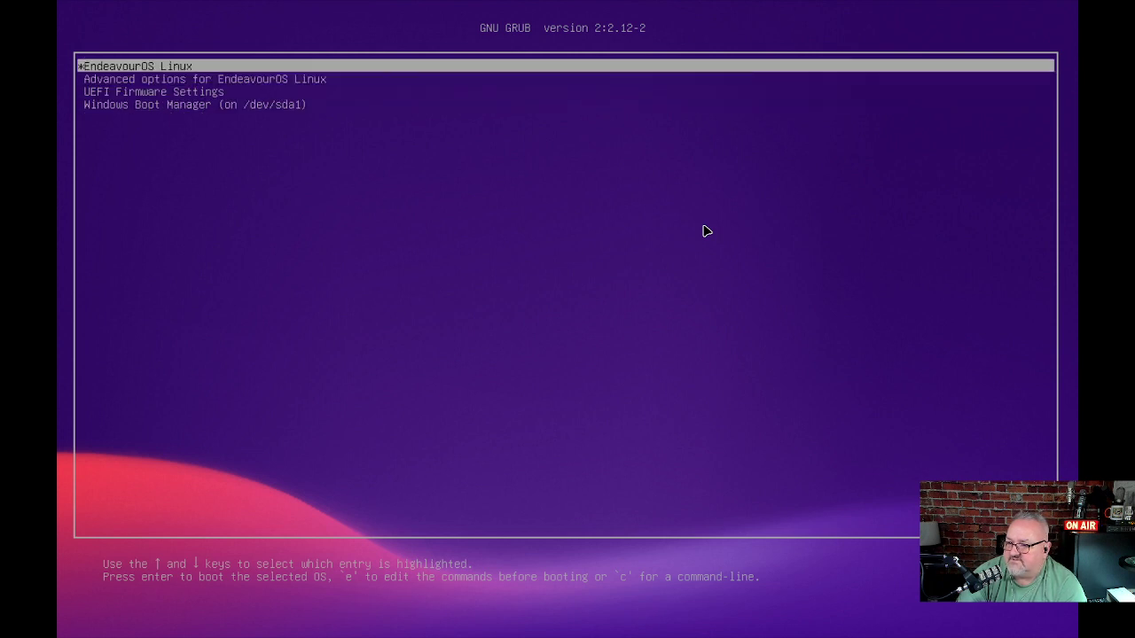
pyautogui.press('Down')
pyautogui.press('Down')
pyautogui.press('Down')
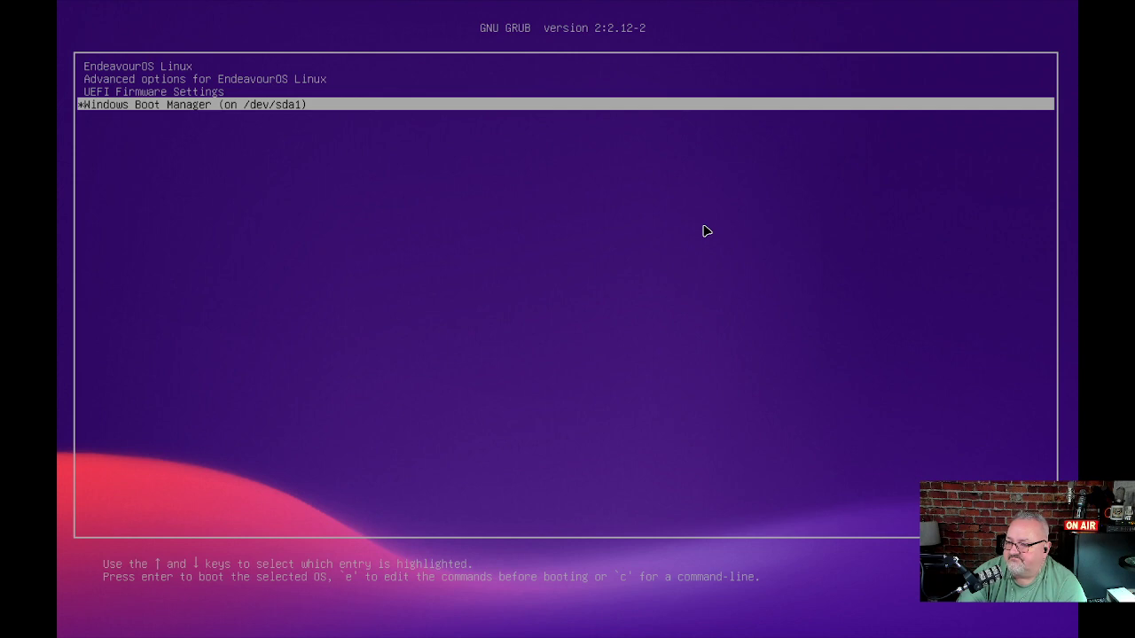
pyautogui.press('Up')
pyautogui.press('Up')
pyautogui.press('Up')
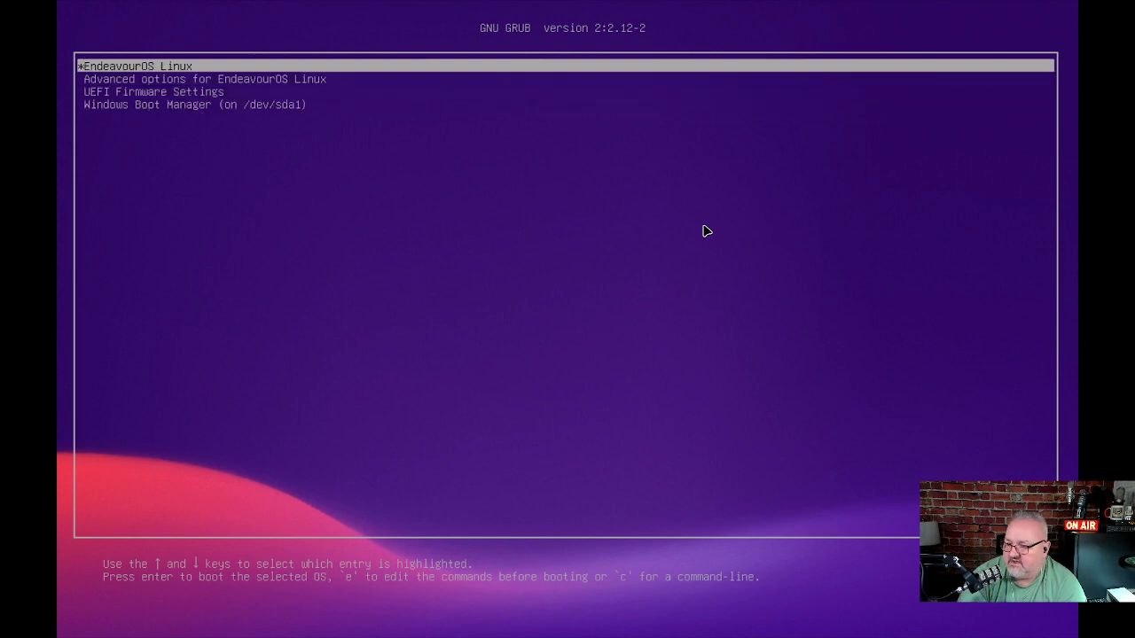
pyautogui.press('Return')
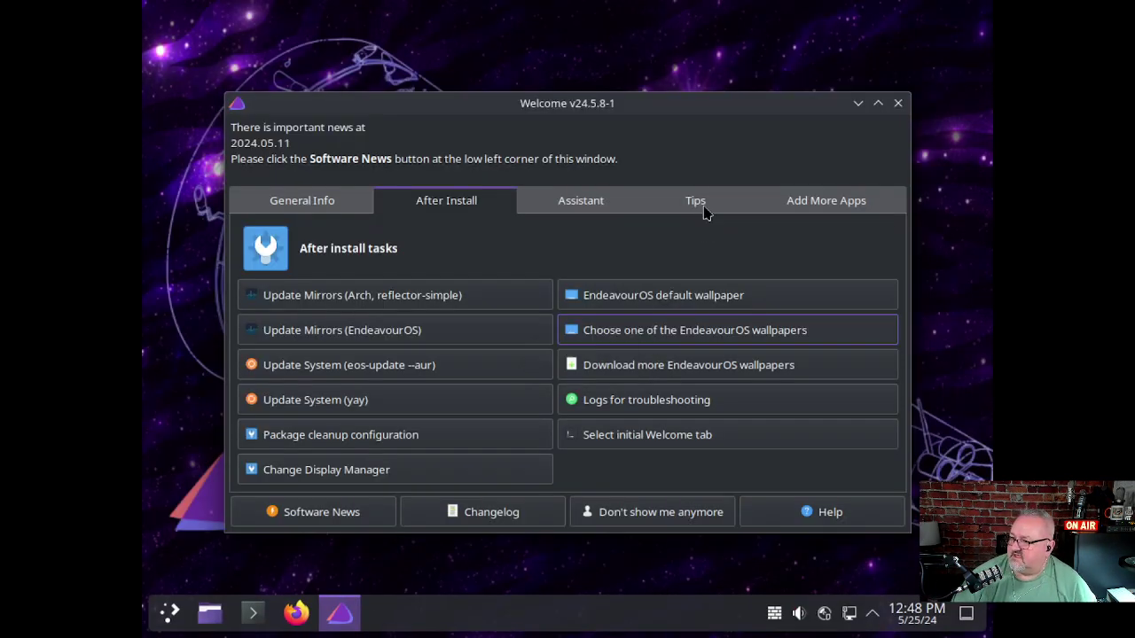
# Apply and keep a 1920x1080 (16:9) display resolution, then close System Settings.
pyautogui.rightClick(661, 59)
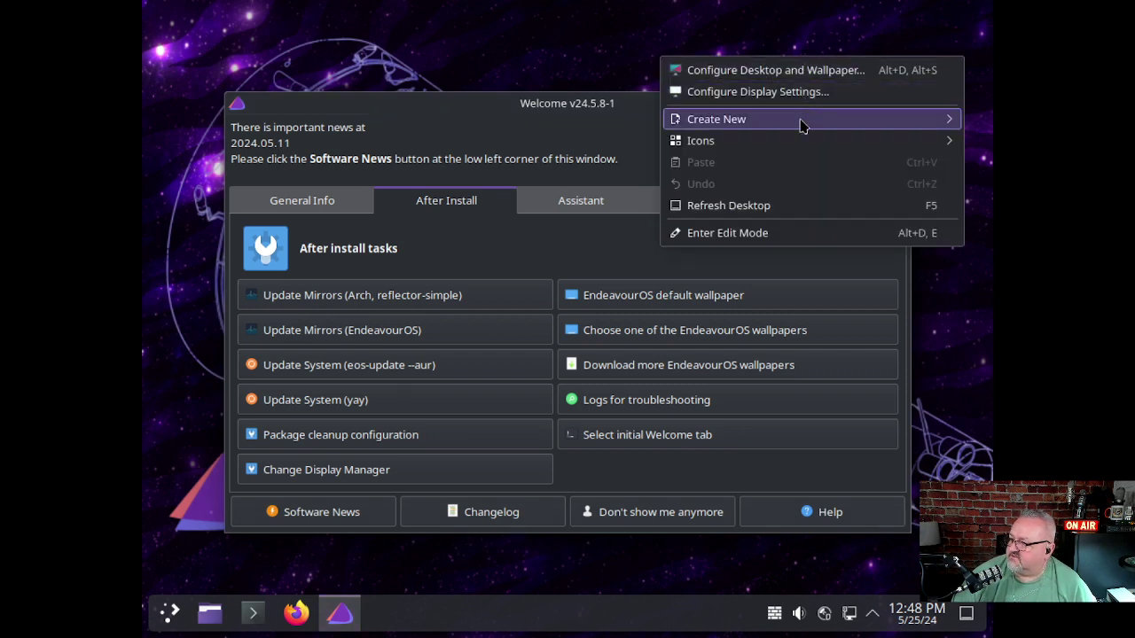
pyautogui.click(778, 94)
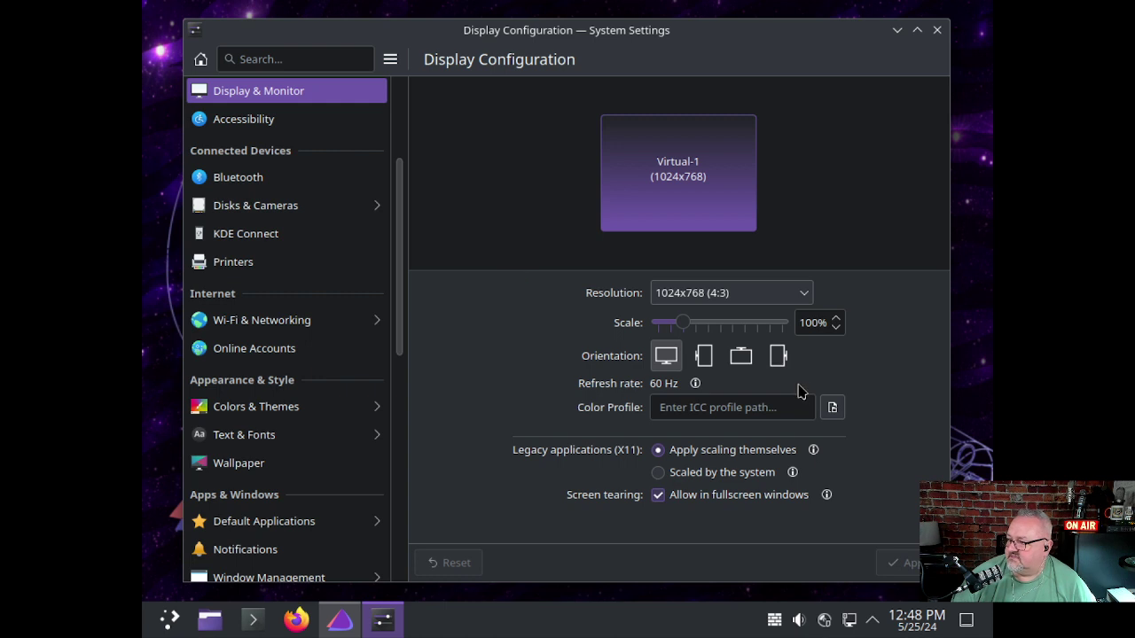
pyautogui.click(782, 292)
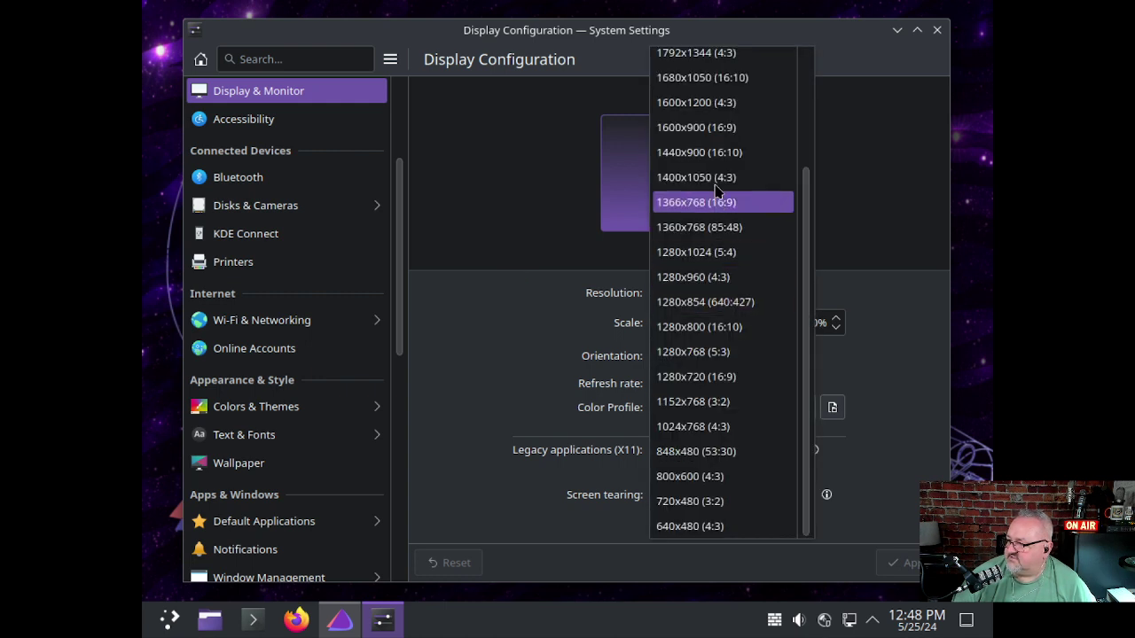
pyautogui.scroll(2, 718, 191)
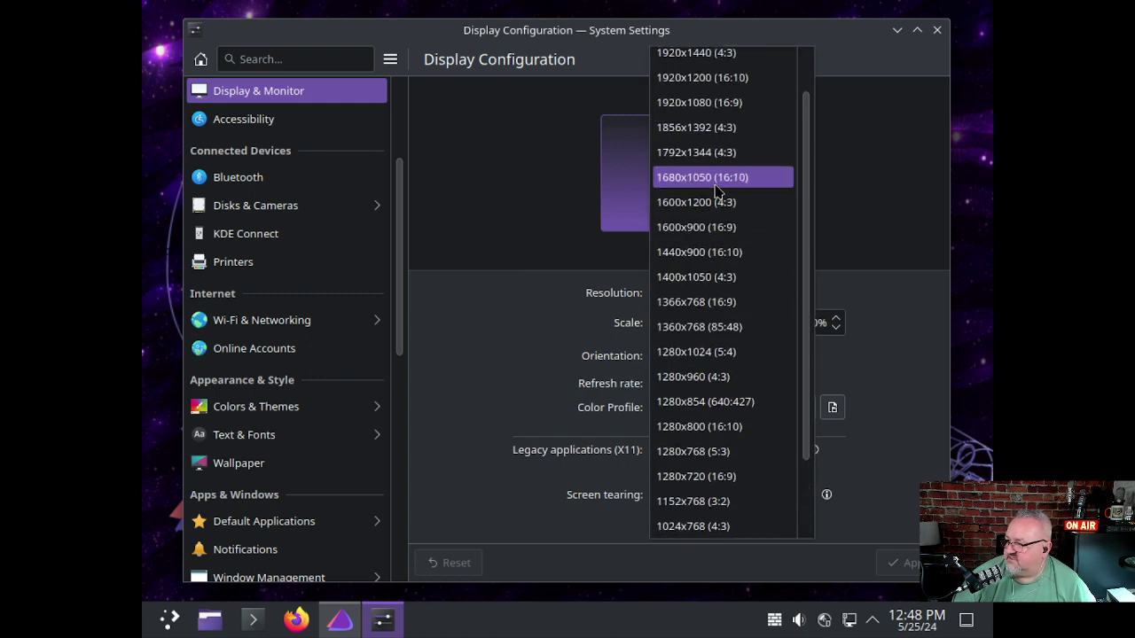
pyautogui.click(709, 103)
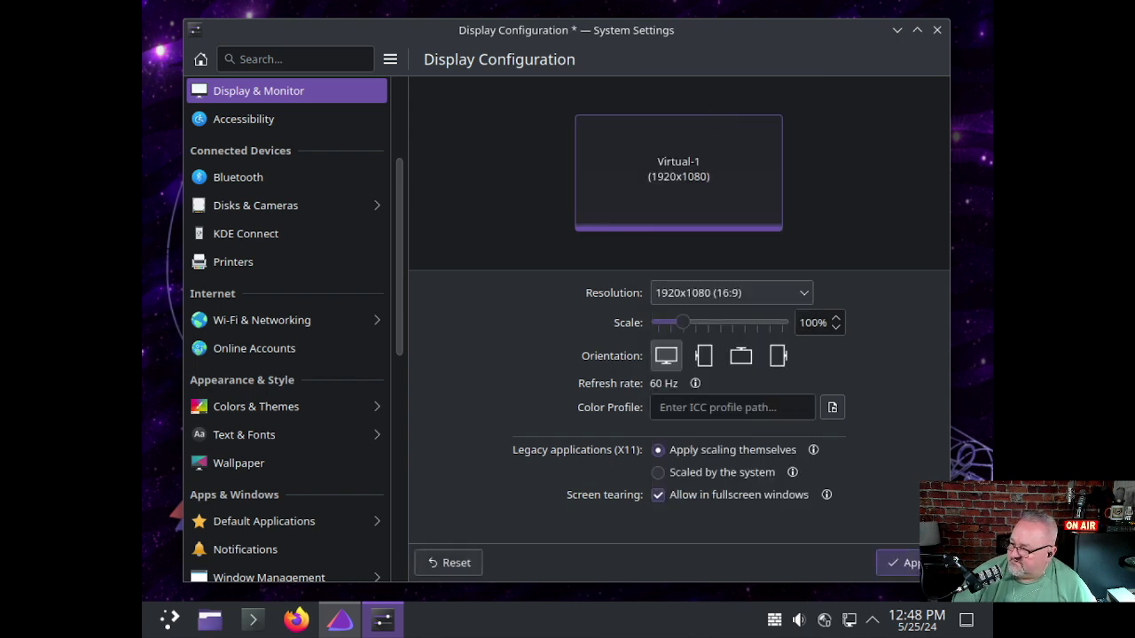
pyautogui.click(904, 562)
pyautogui.click(394, 246)
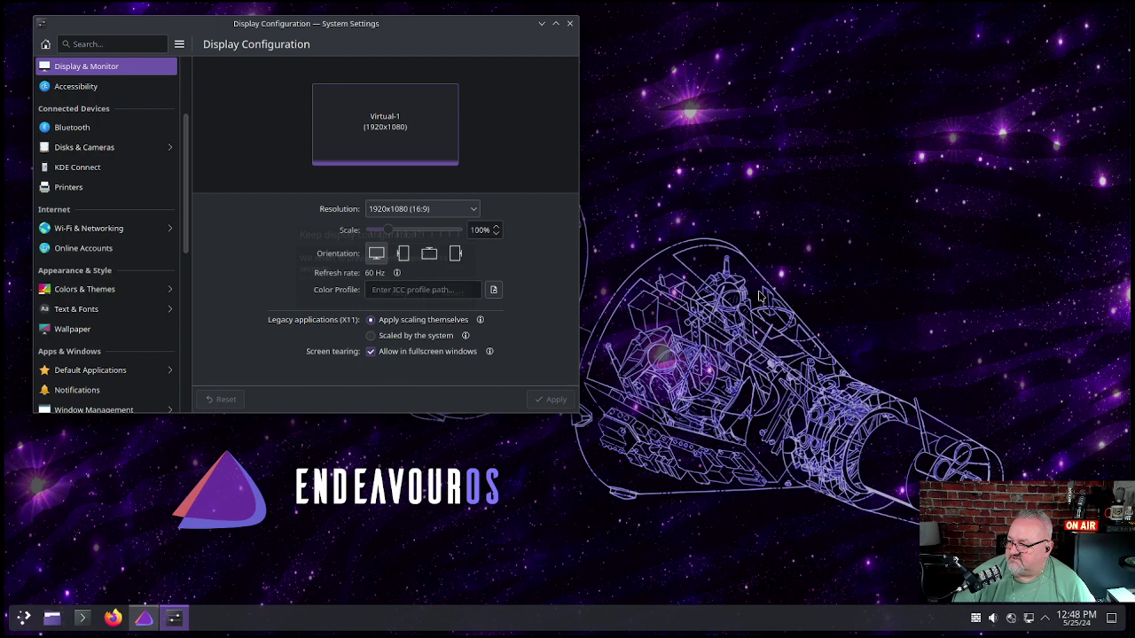
pyautogui.click(571, 25)
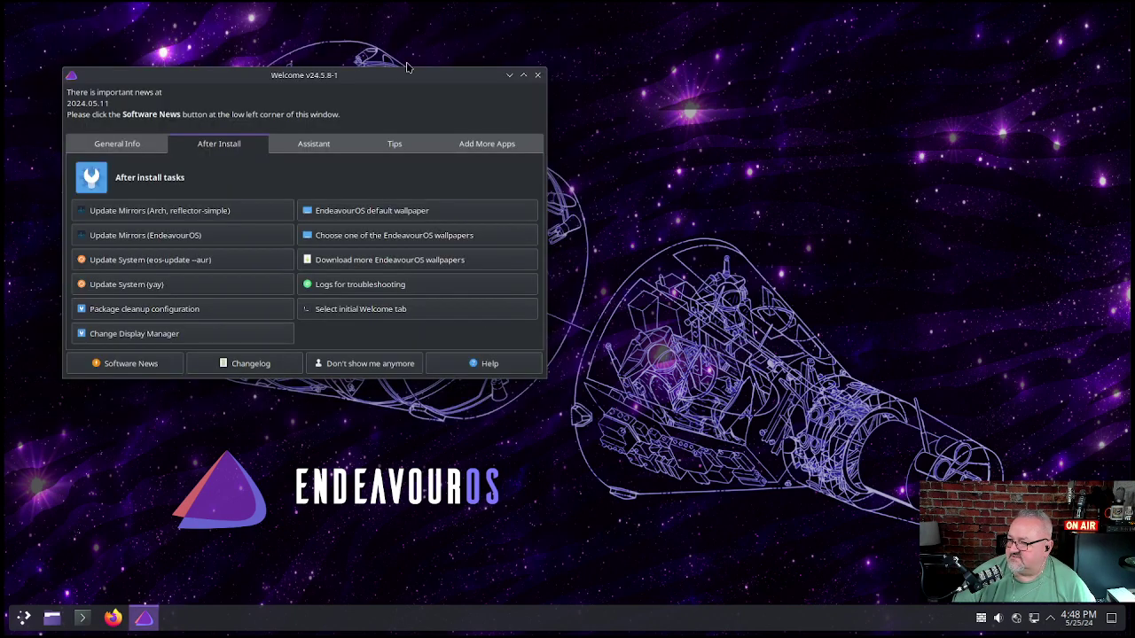
# Drag the EndeavourOS Welcome window's title bar toward the screen centre.
pyautogui.moveTo(386, 86)
pyautogui.mouseDown()
pyautogui.moveTo(653, 127)
pyautogui.moveTo(626, 139)
pyautogui.mouseUp()
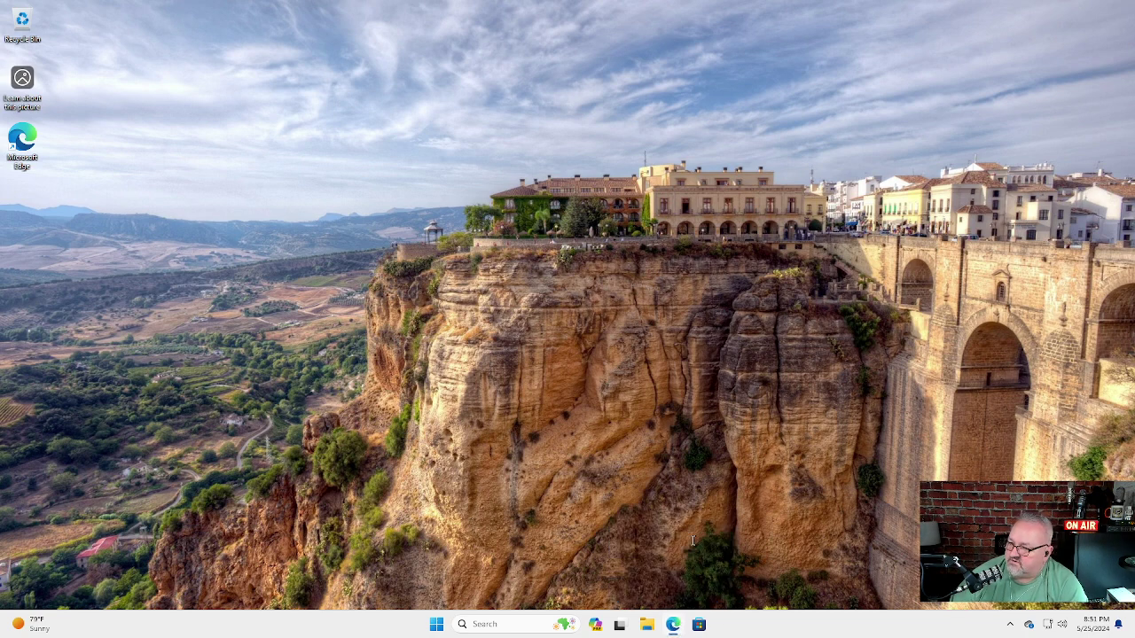
# Restore Edge and scroll the Arch Wiki dual-boot article to the 1.5.1 Windows settings Fast Startup section.
pyautogui.click(675, 630)
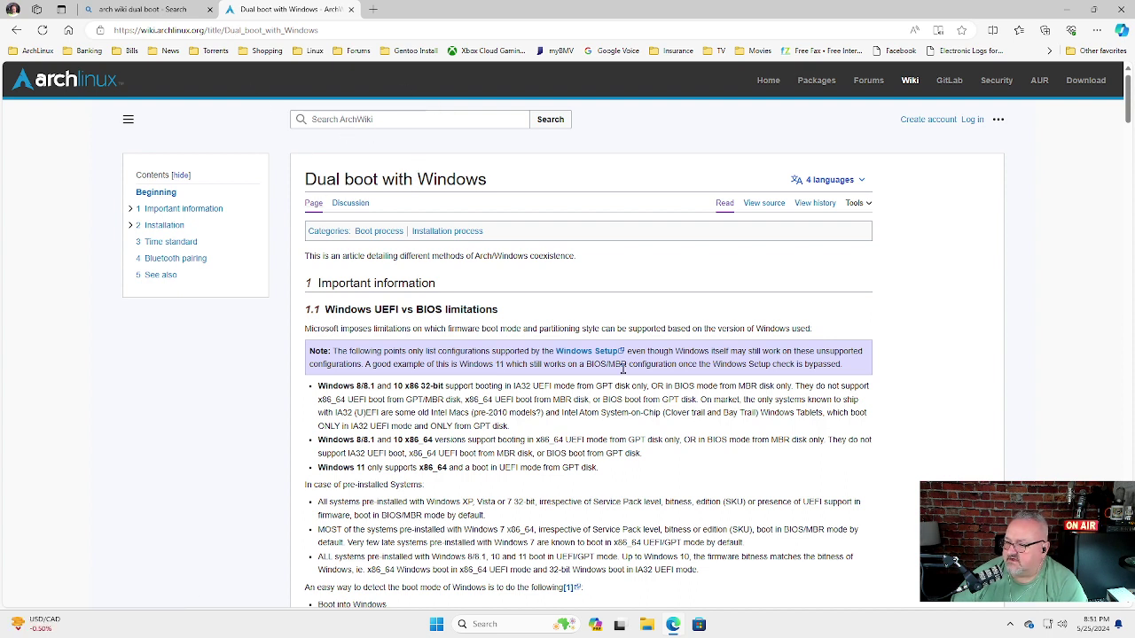
pyautogui.scroll(-5, 623, 369)
pyautogui.scroll(-2, 616, 381)
pyautogui.scroll(-2, 615, 380)
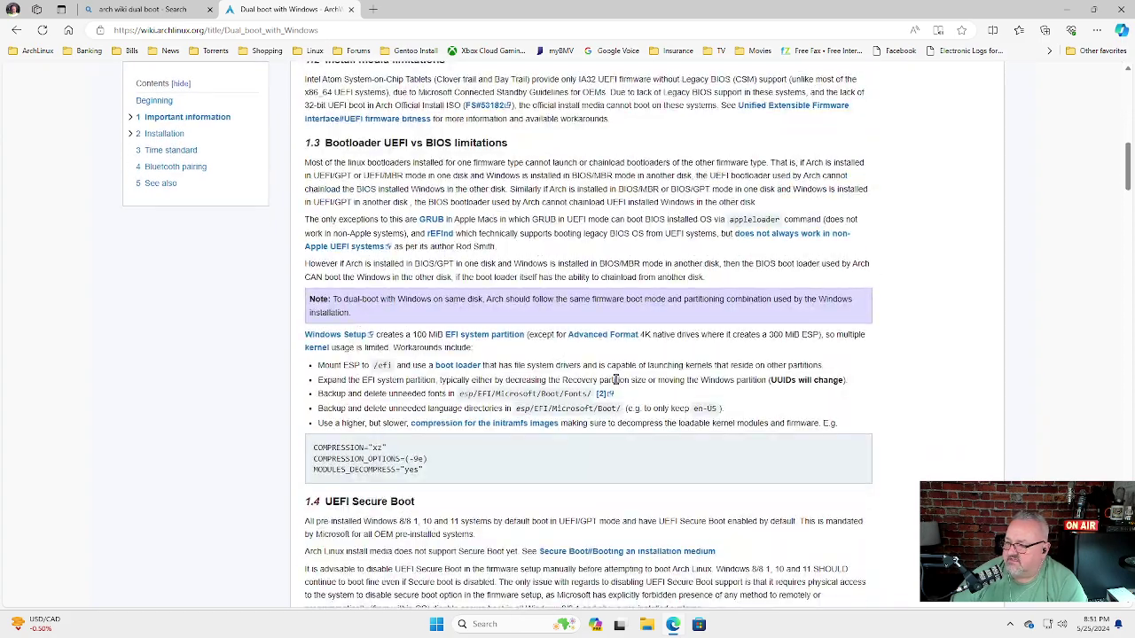
pyautogui.scroll(-2, 615, 379)
pyautogui.scroll(-1, 615, 381)
pyautogui.scroll(-1, 615, 382)
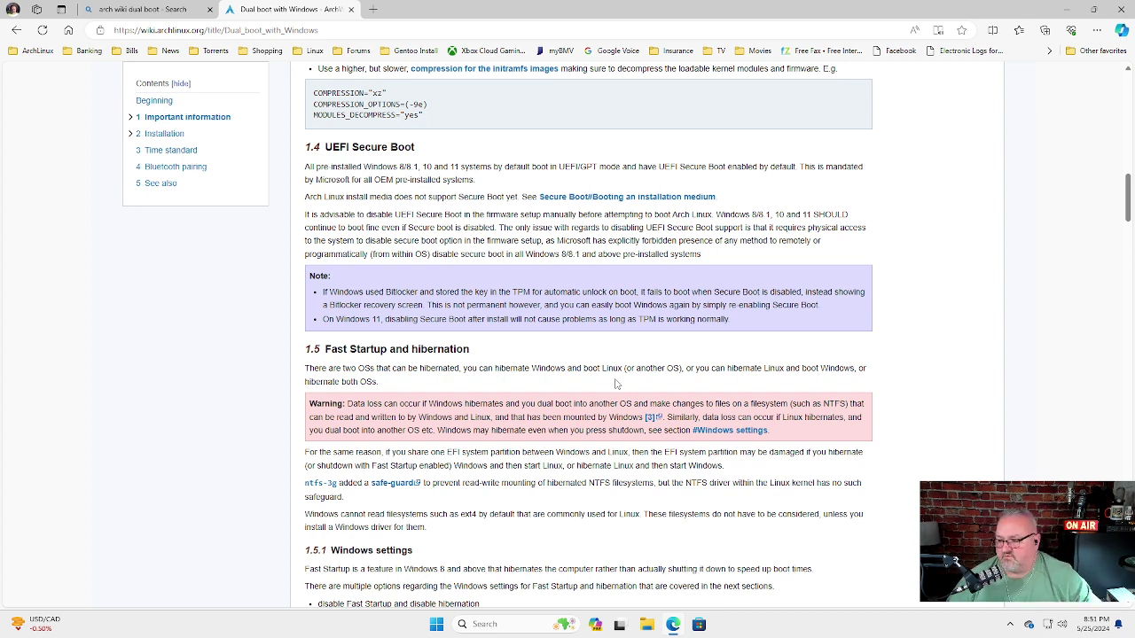
pyautogui.scroll(2, 617, 383)
pyautogui.scroll(1, 618, 383)
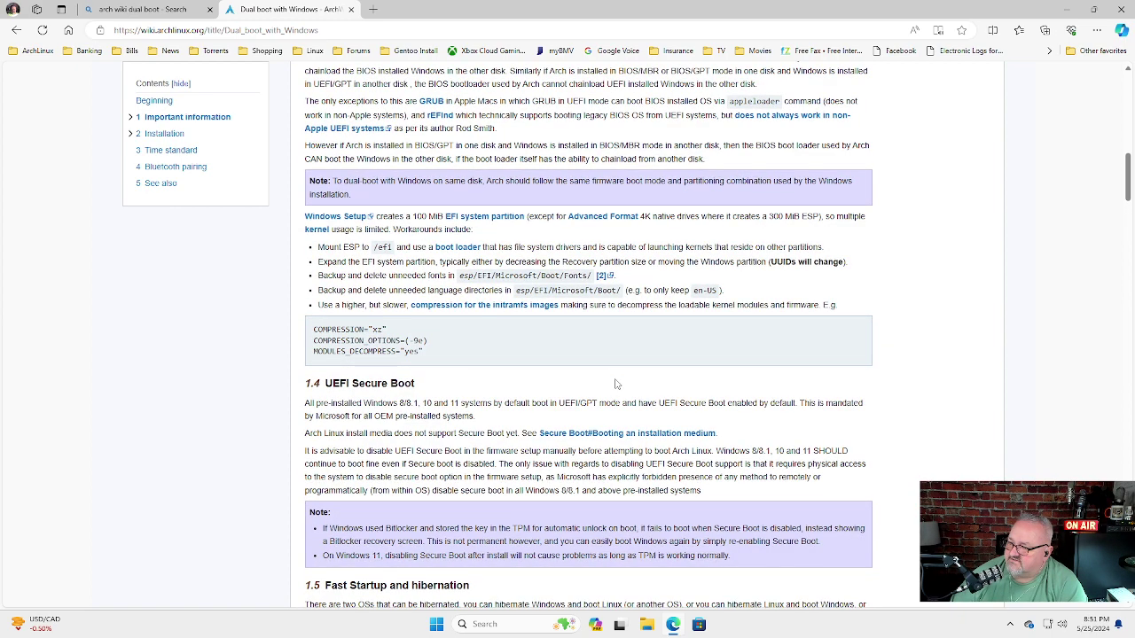
pyautogui.scroll(1, 617, 383)
pyautogui.scroll(2, 616, 381)
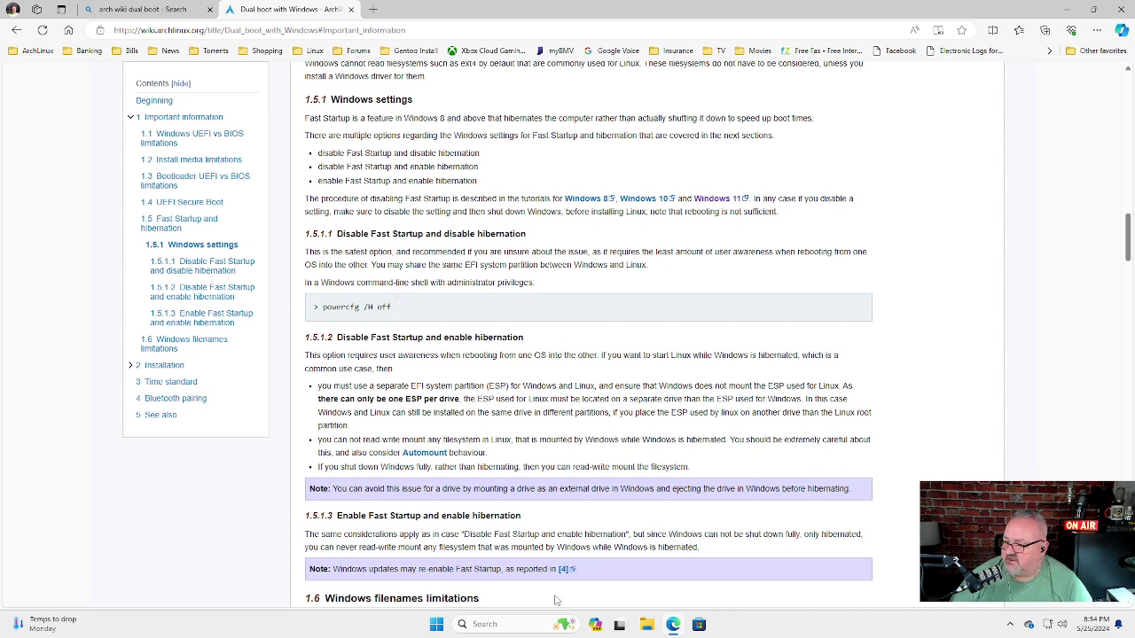
# Launch Windows Terminal as administrator and move it to the right of the screen.
pyautogui.click(437, 626)
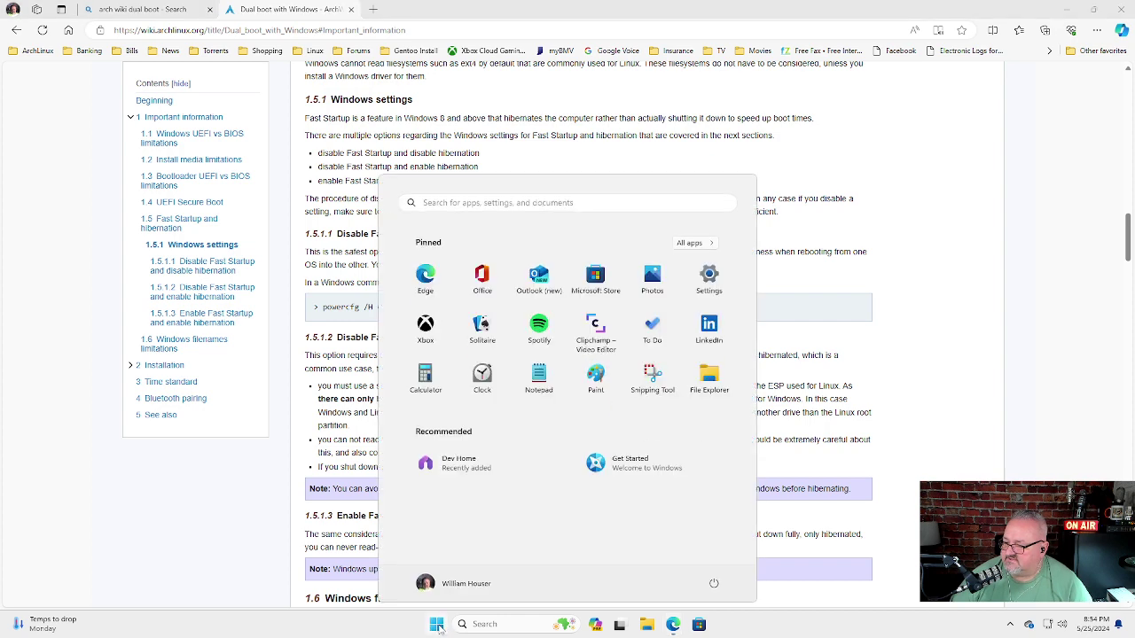
pyautogui.rightClick(434, 628)
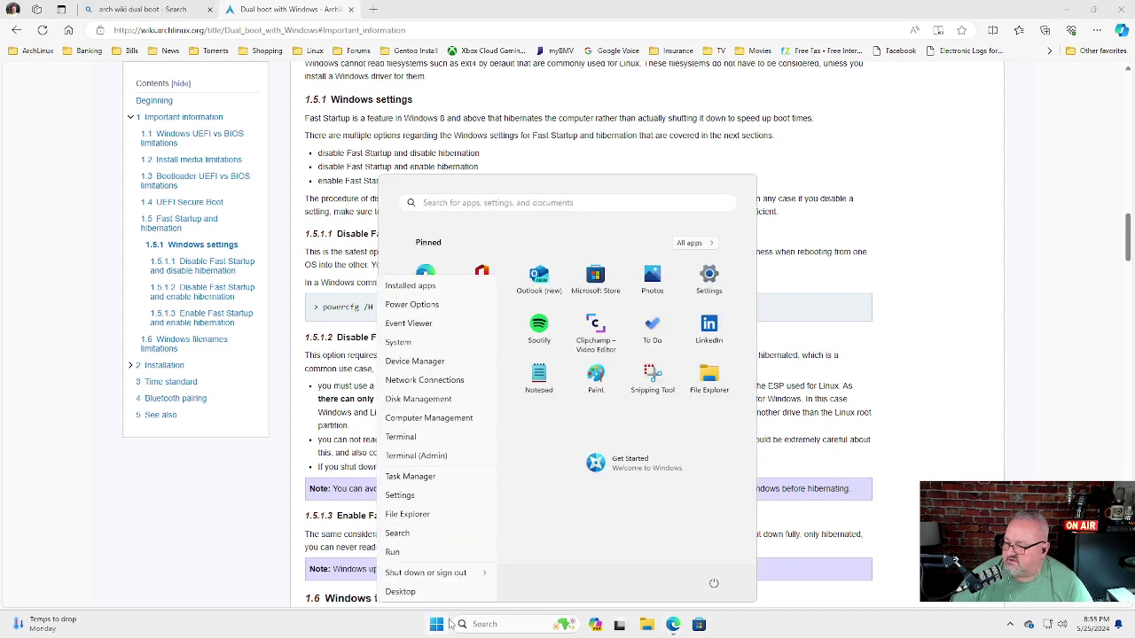
pyautogui.click(445, 458)
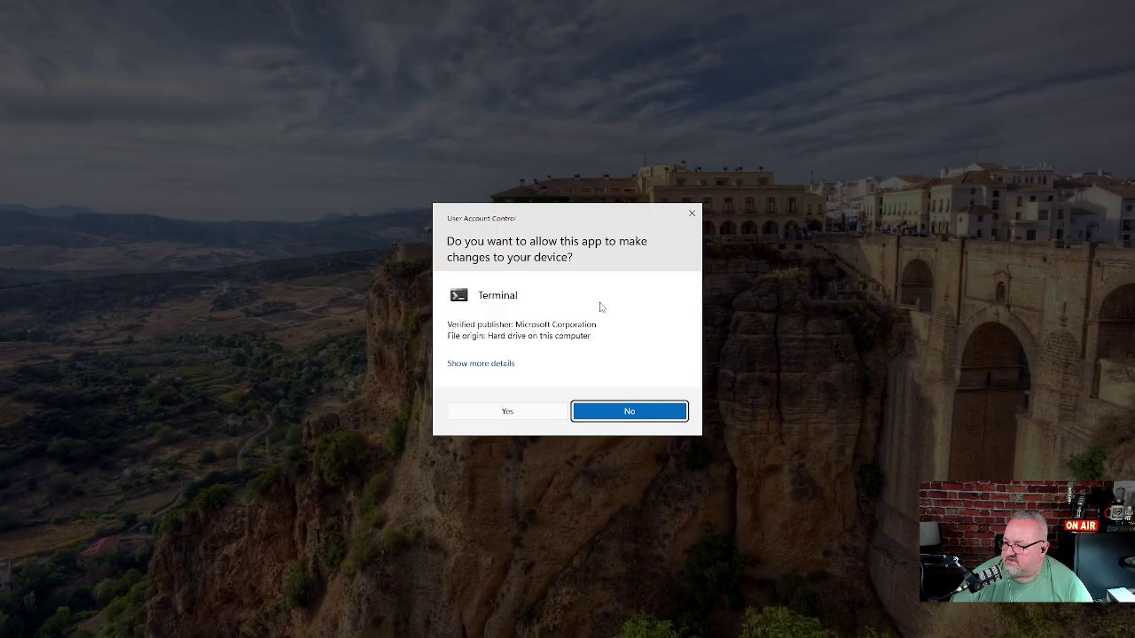
pyautogui.click(509, 412)
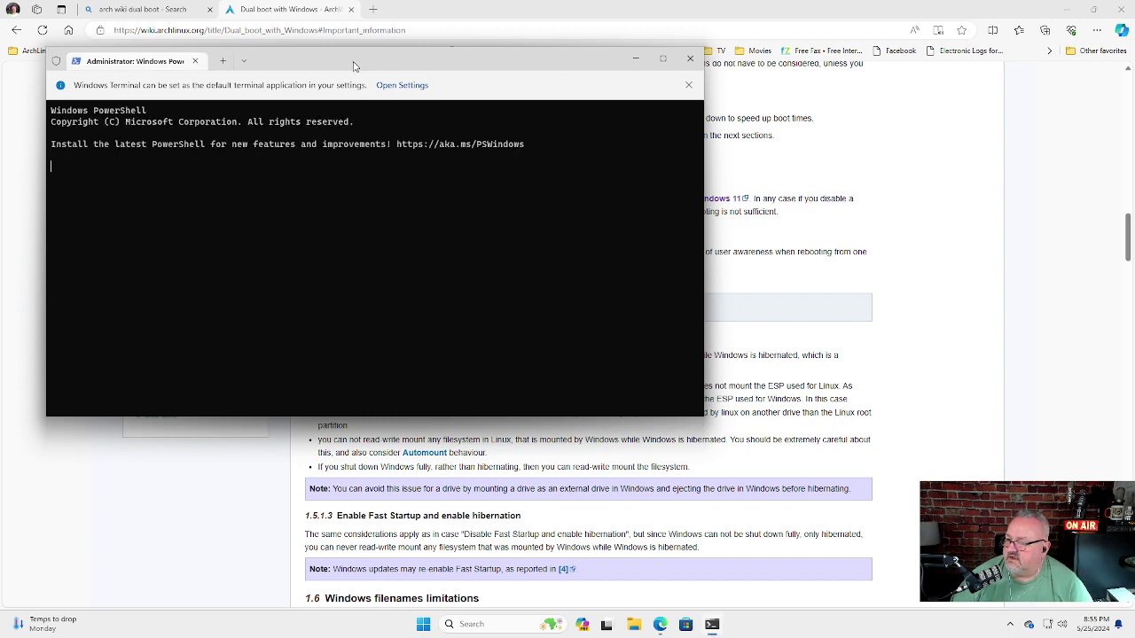
pyautogui.moveTo(343, 61)
pyautogui.mouseDown()
pyautogui.moveTo(796, 146)
pyautogui.moveTo(773, 135)
pyautogui.mouseUp()
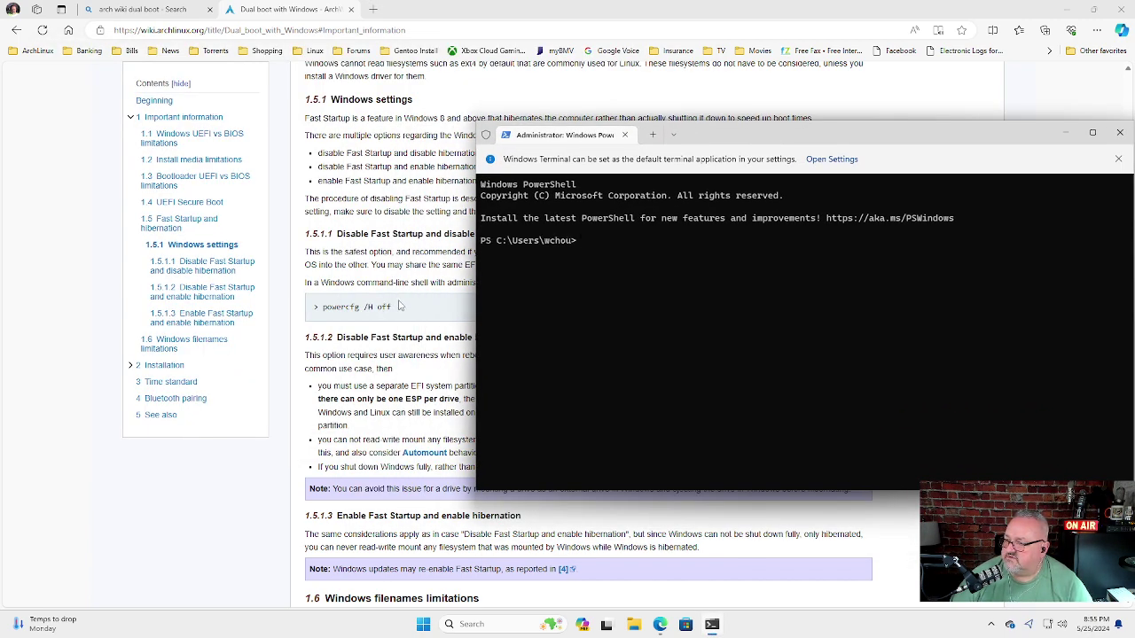
# Copy 'powercfg /H off' from the wiki and run it in the admin PowerShell.
pyautogui.click(372, 309)
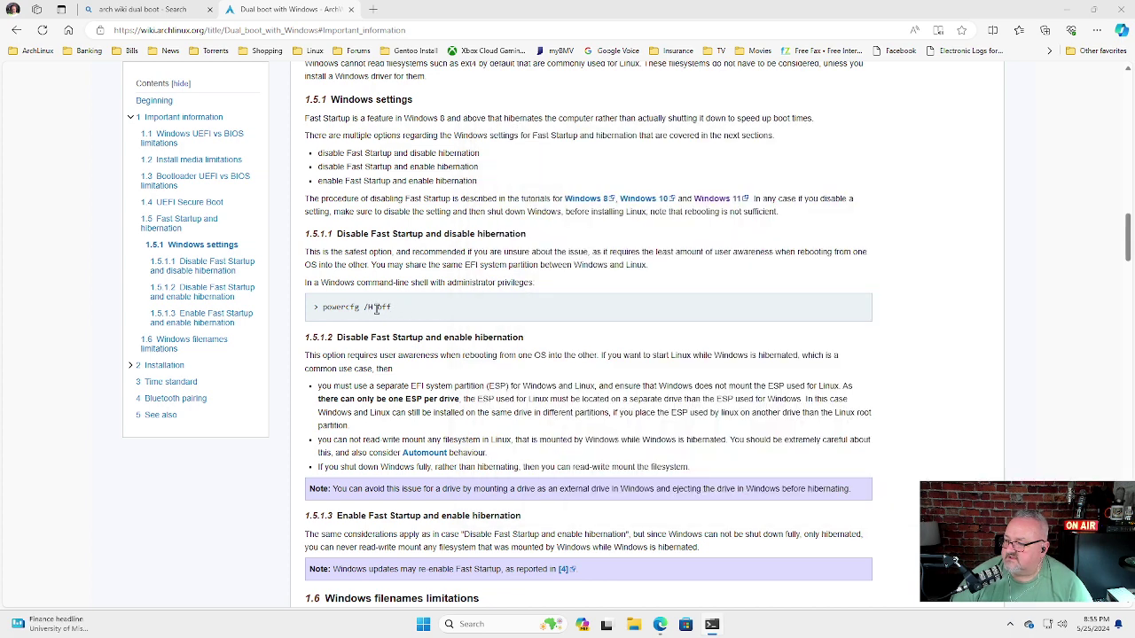
pyautogui.moveTo(391, 308); pyautogui.dragTo(324, 309)
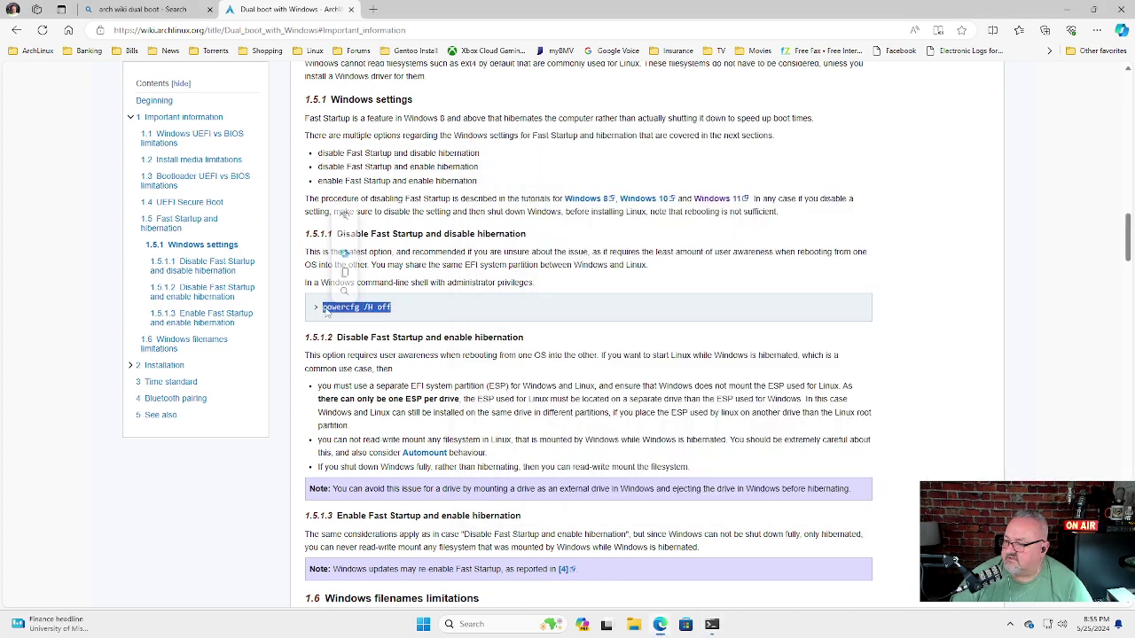
pyautogui.rightClick(329, 308)
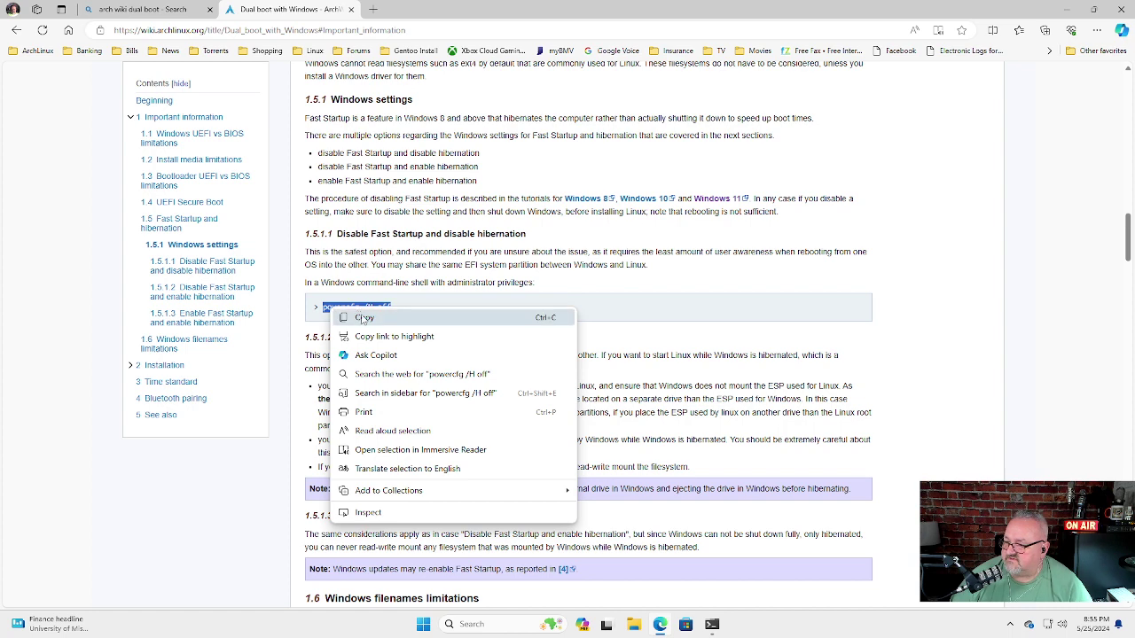
pyautogui.click(364, 319)
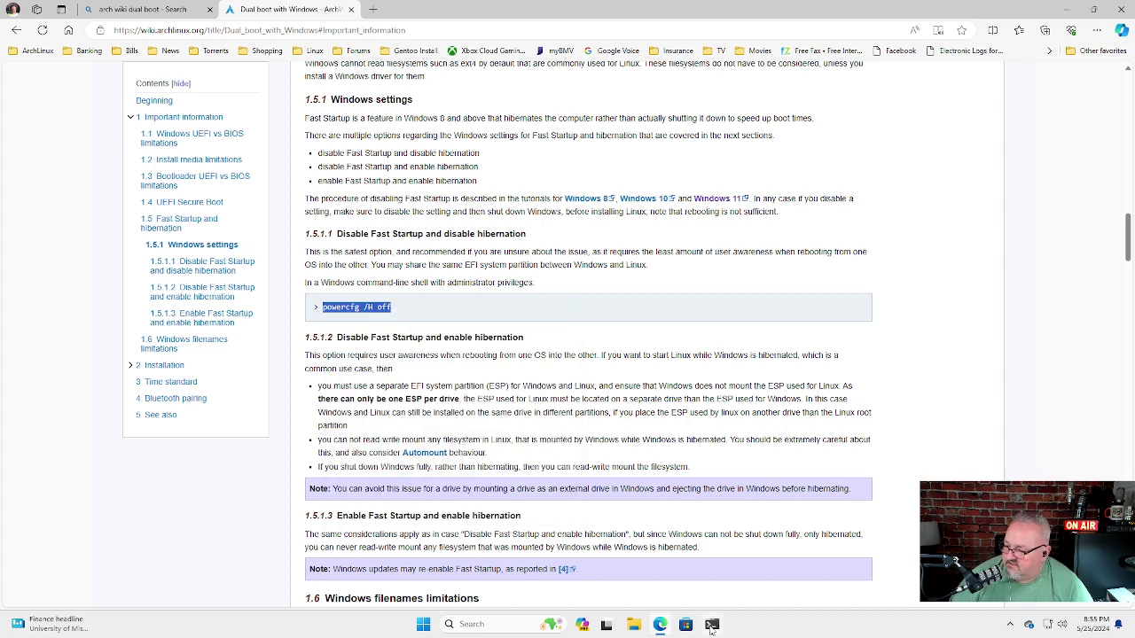
pyautogui.click(711, 625)
pyautogui.hotkey('ctrl', 'v')
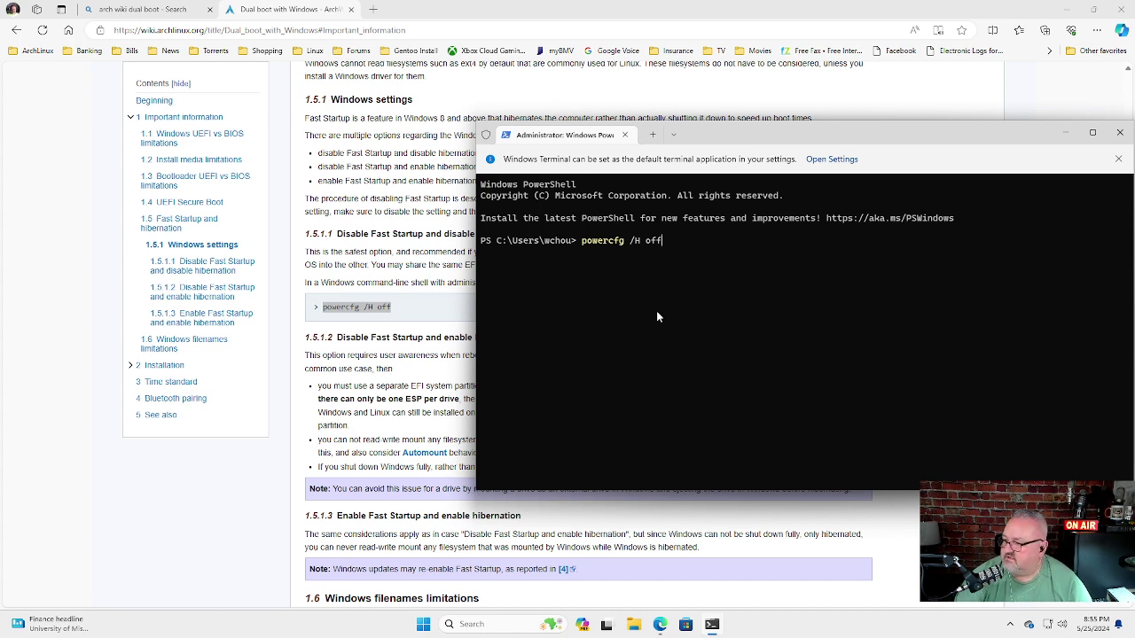
pyautogui.press('Return')
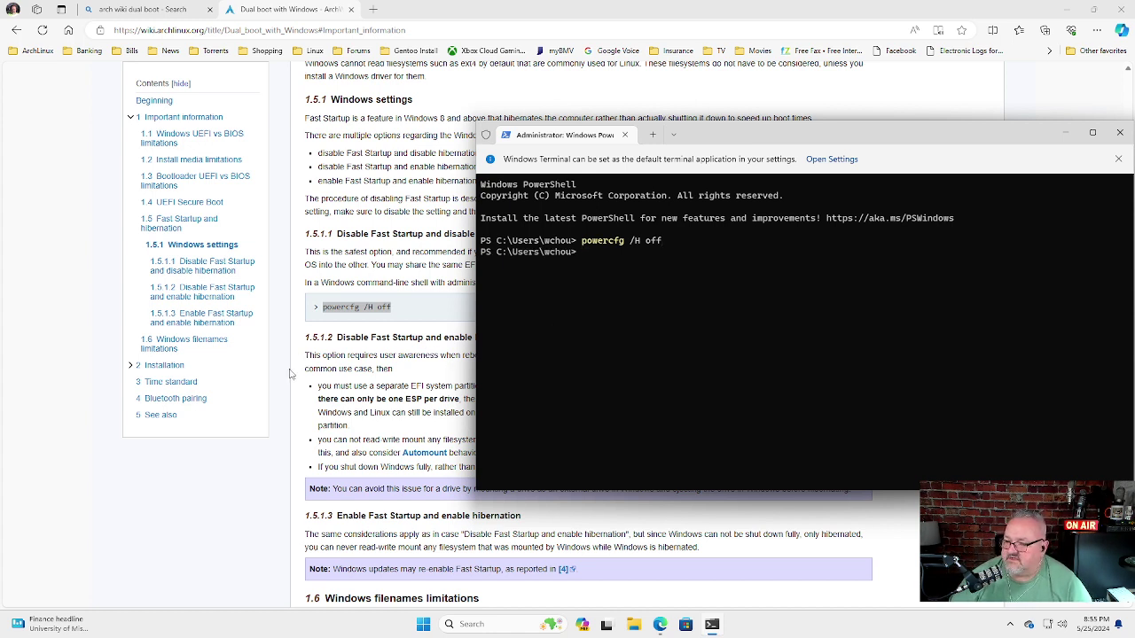
# Go from the wiki's Time standard section to the System time page in a new tab.
pyautogui.click(188, 382)
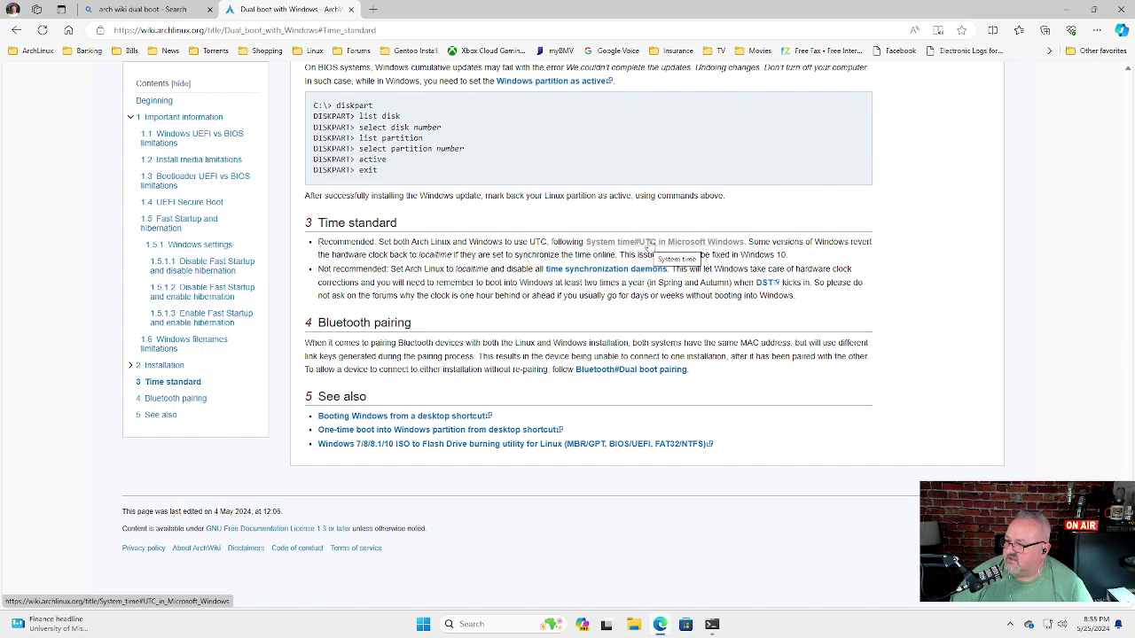
pyautogui.middleClick(650, 249)
pyautogui.click(417, 10)
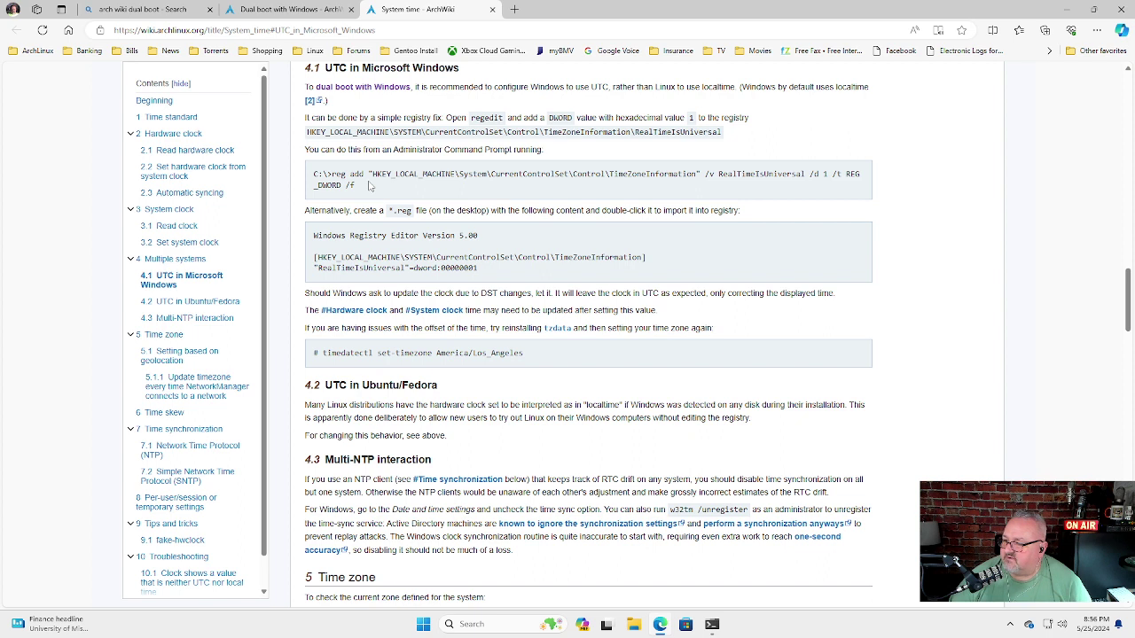
# Copy the RealTimeIsUniversal reg add command and run it in PowerShell.
pyautogui.moveTo(365, 186)
pyautogui.mouseDown()
pyautogui.moveTo(312, 183)
pyautogui.moveTo(336, 171)
pyautogui.mouseUp()
pyautogui.rightClick(387, 178)
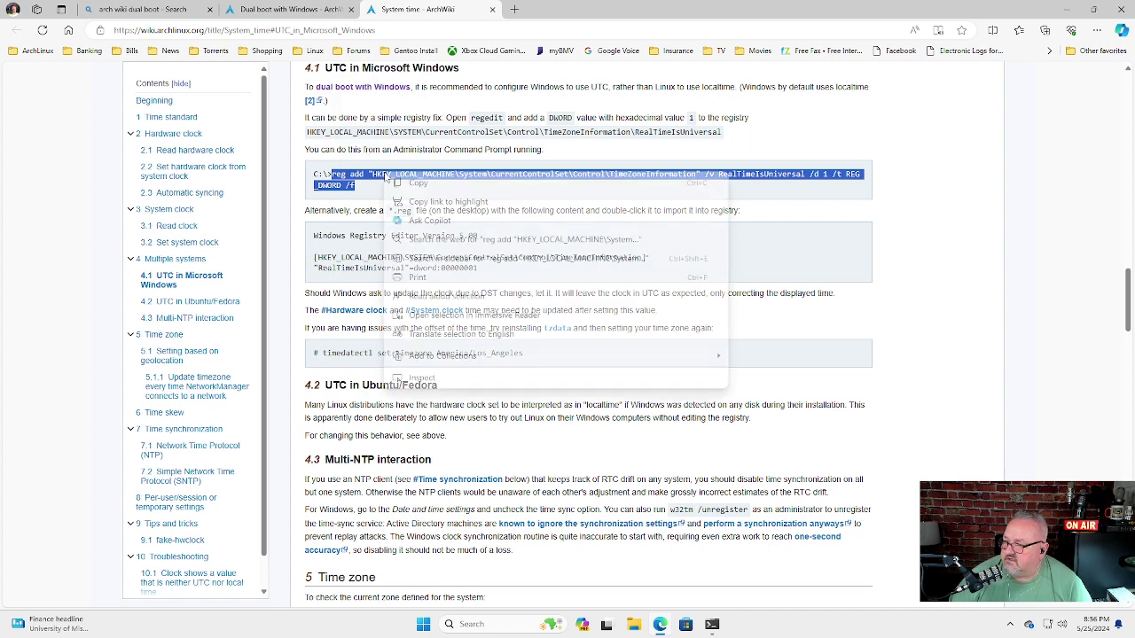
pyautogui.click(426, 183)
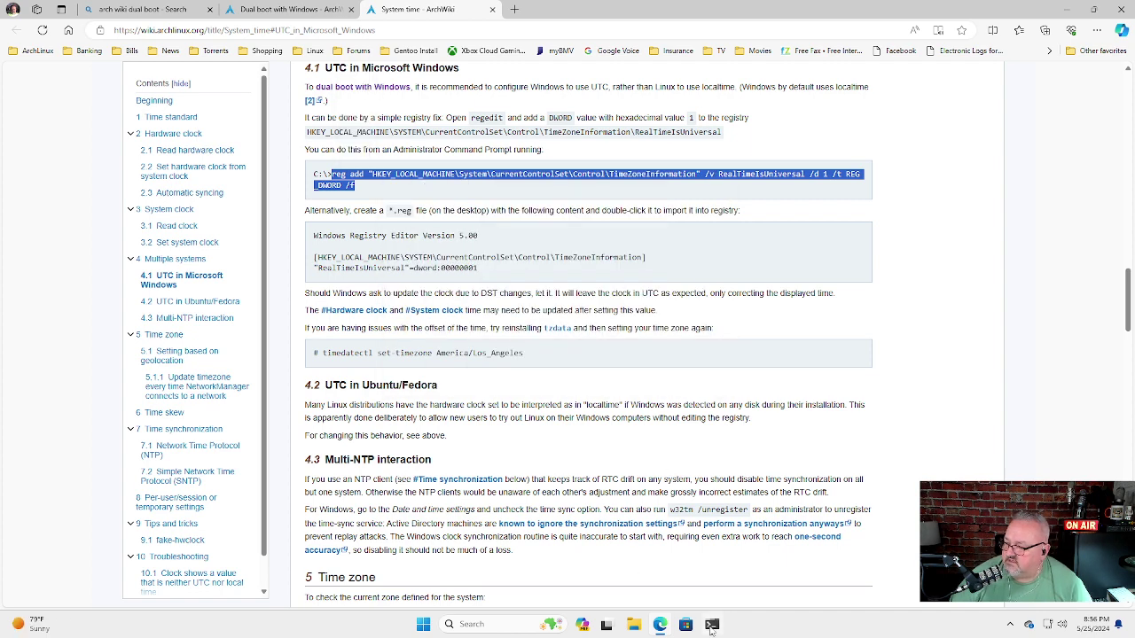
pyautogui.hotkey('alt', 'Tab')
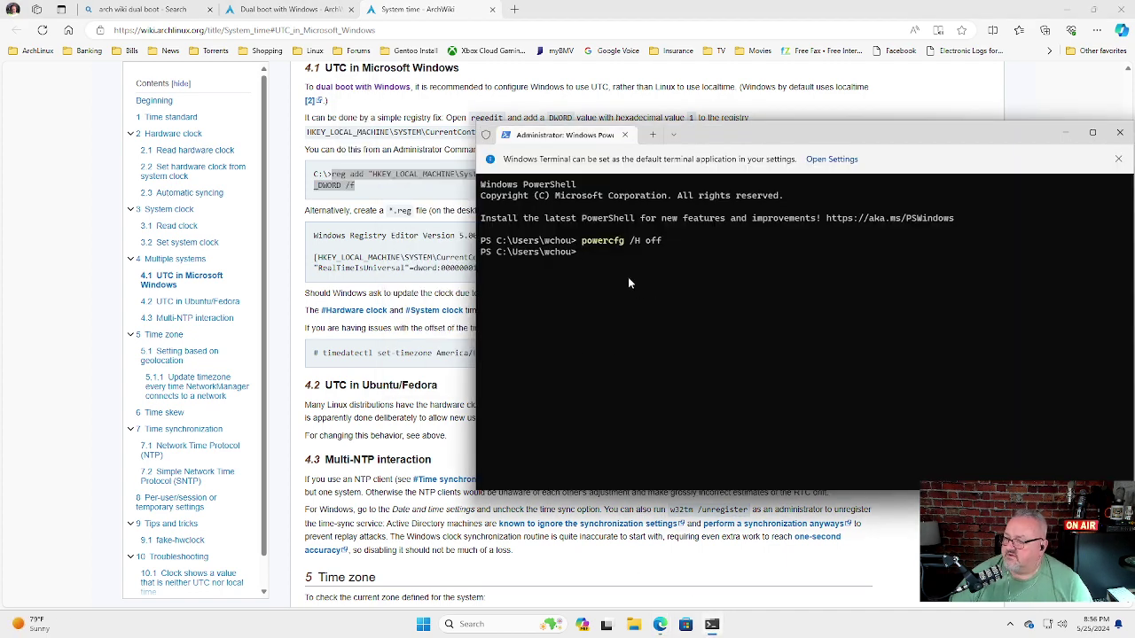
pyautogui.hotkey('ctrl', 'v')
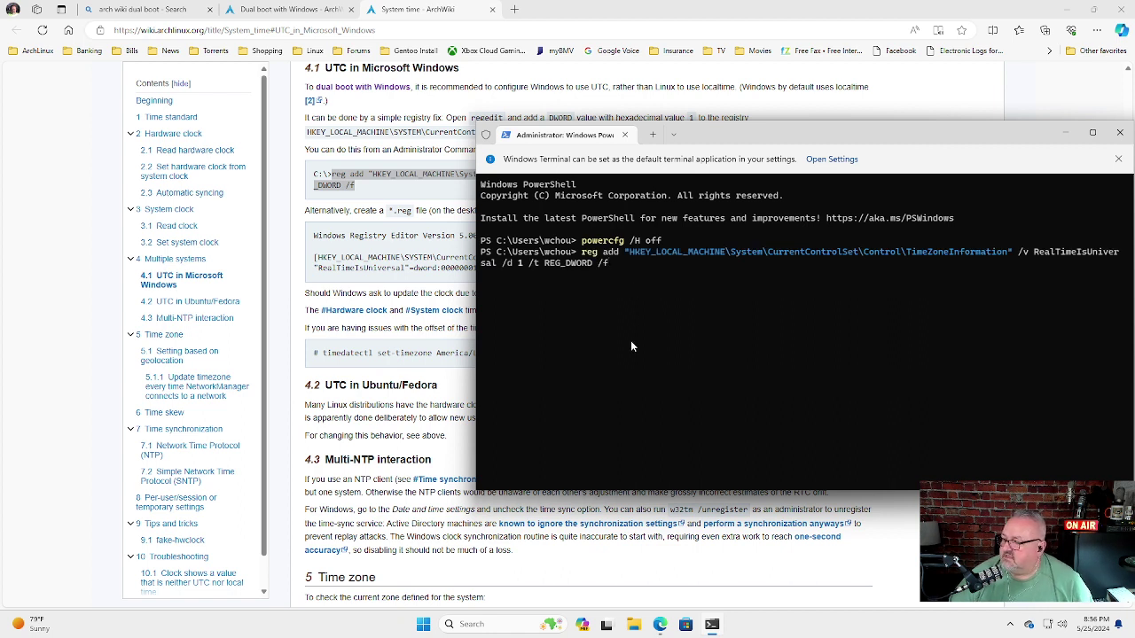
pyautogui.press('Return')
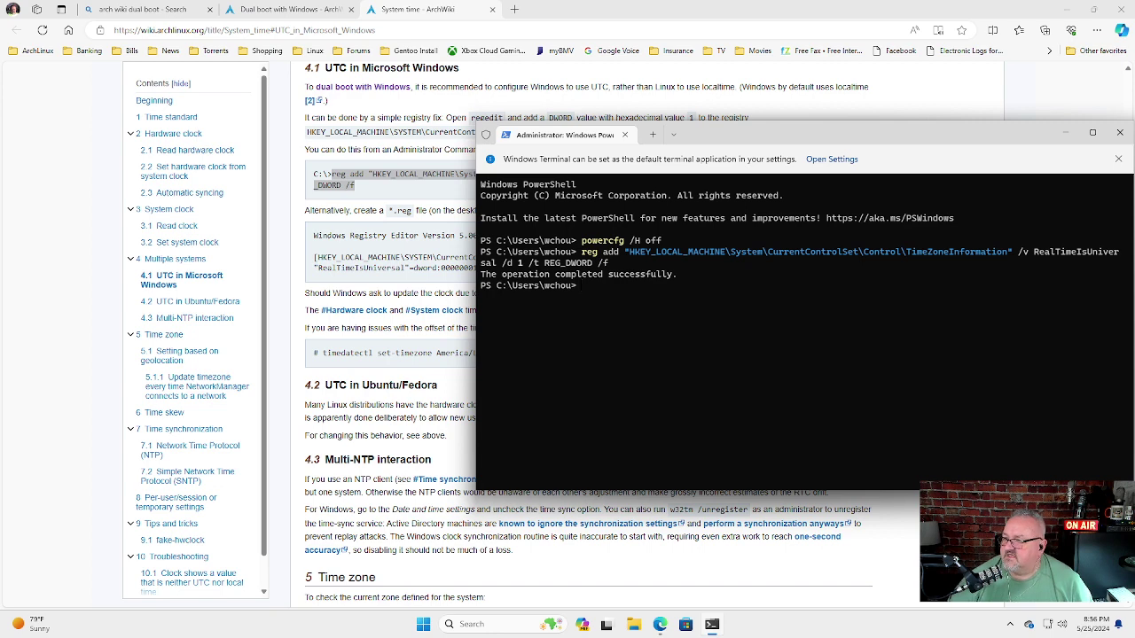
# Close Windows Terminal and Edge, then restart Windows from the Start power menu.
pyautogui.click(1119, 133)
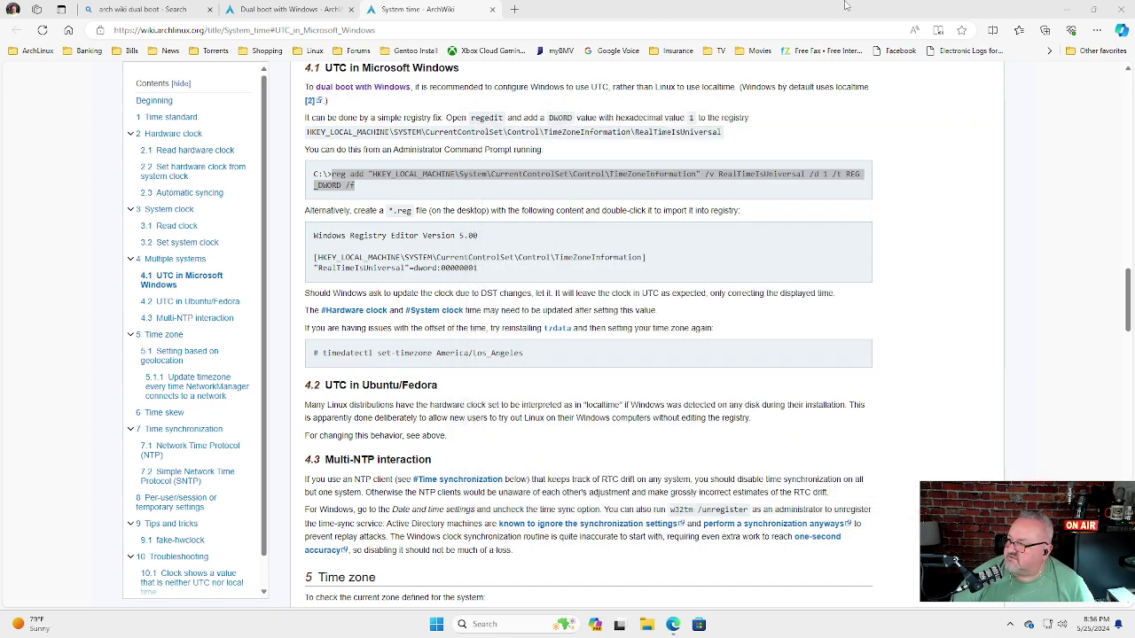
pyautogui.click(1122, 8)
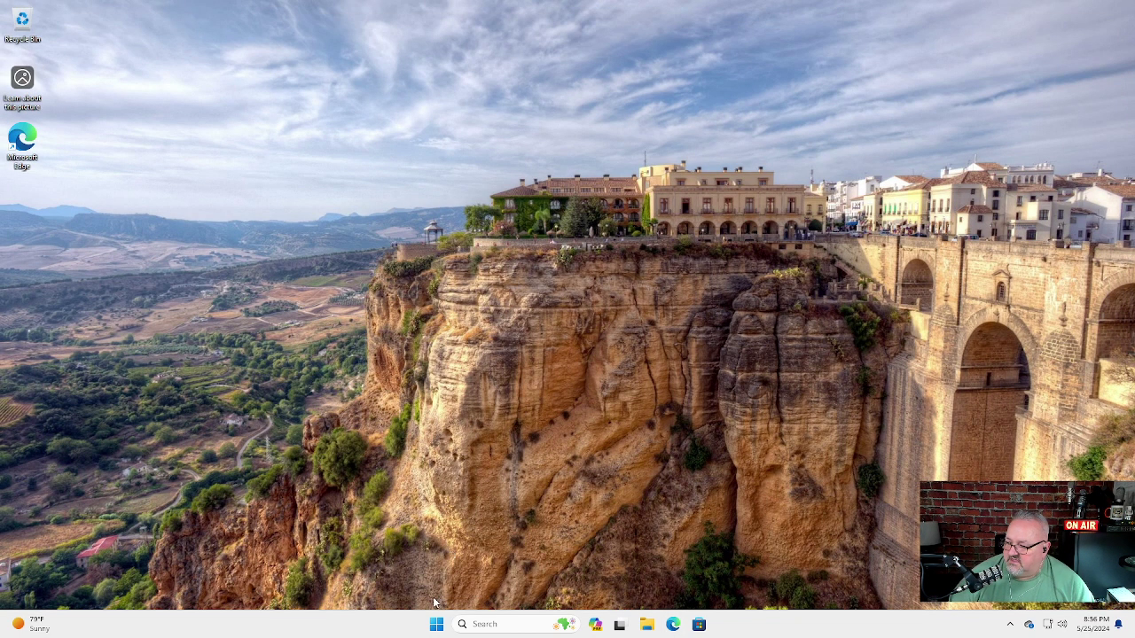
pyautogui.click(436, 624)
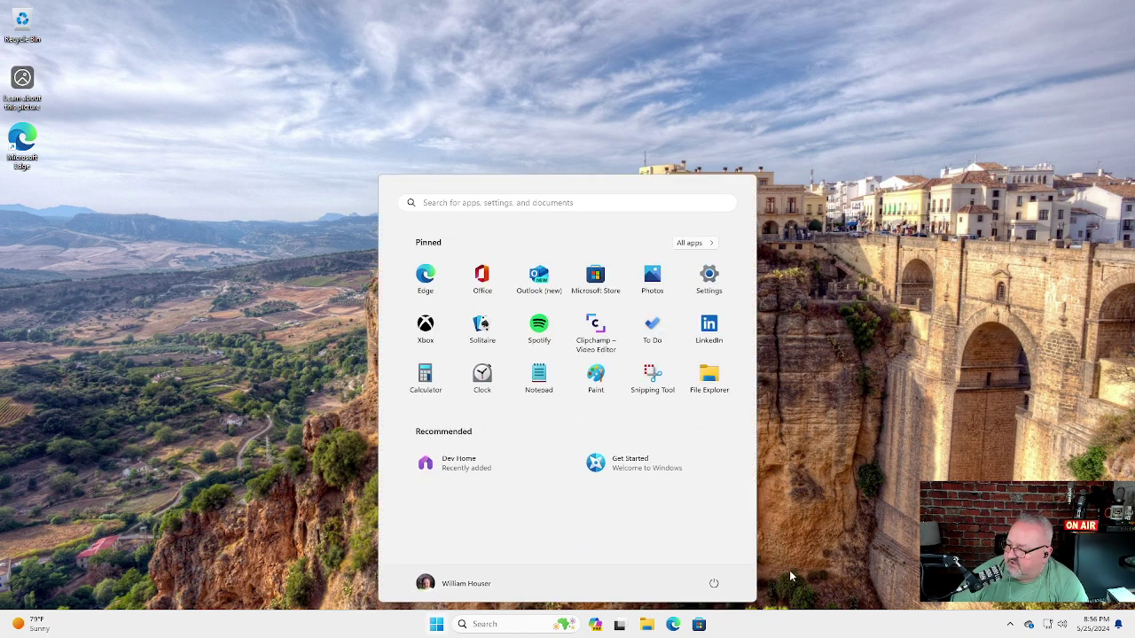
pyautogui.click(714, 583)
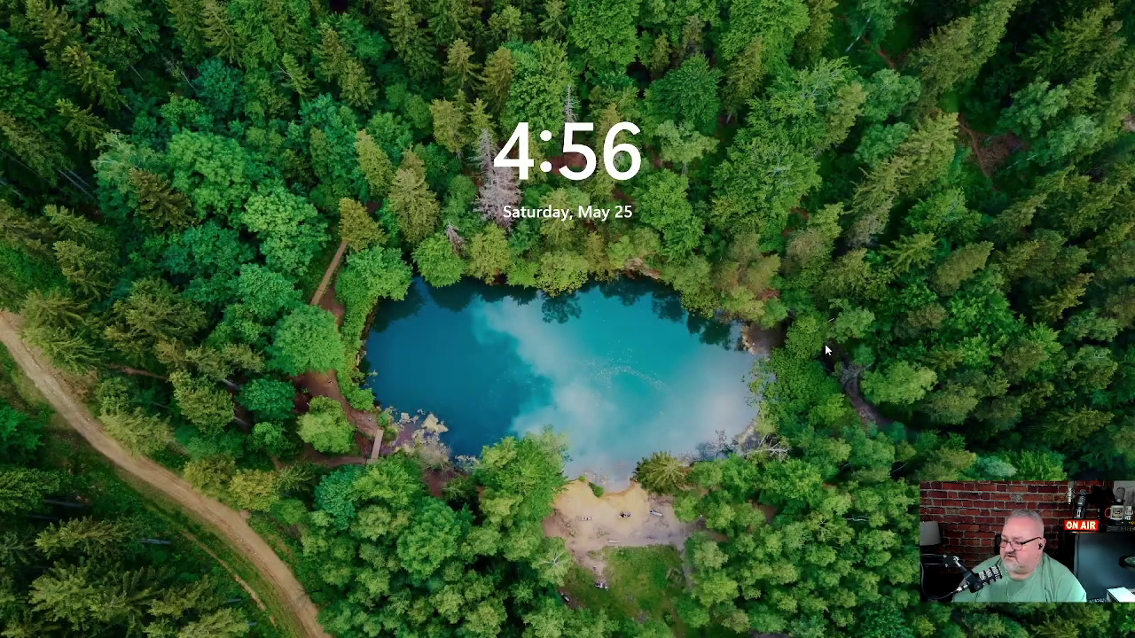
# Sign in past the lock screen and choose Shut down from Start > Power.
pyautogui.click(807, 363)
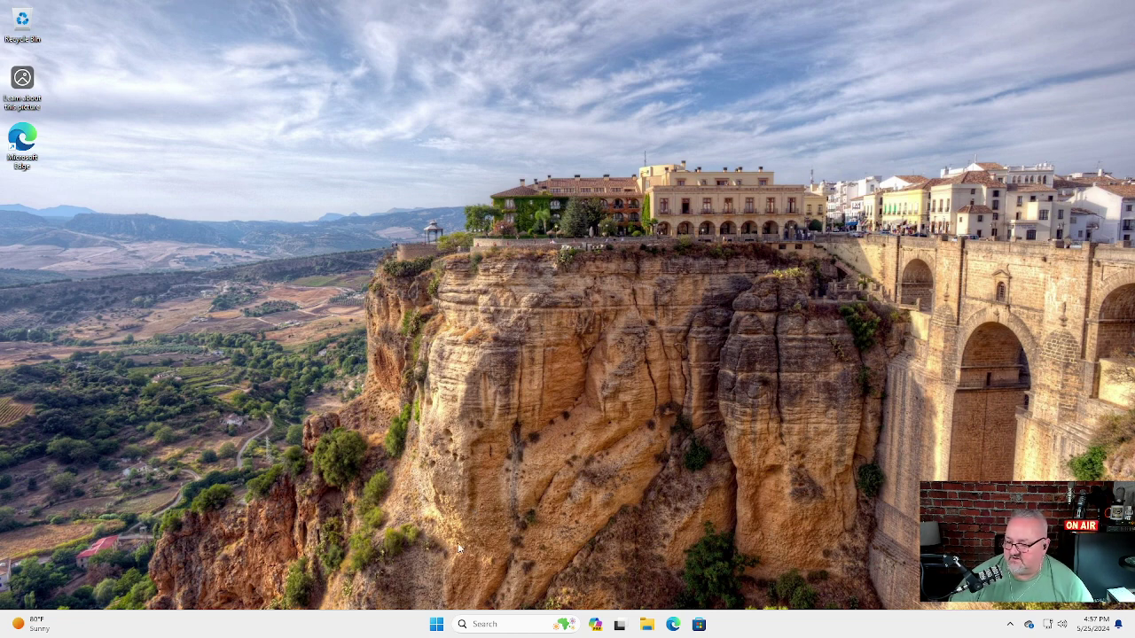
pyautogui.click(436, 624)
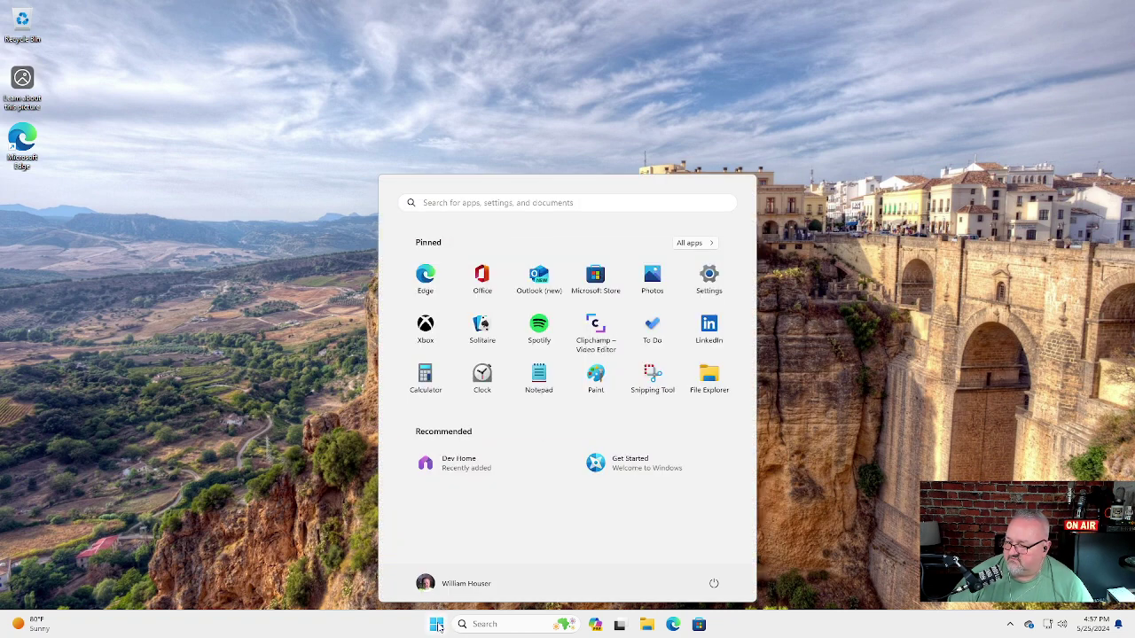
pyautogui.click(713, 584)
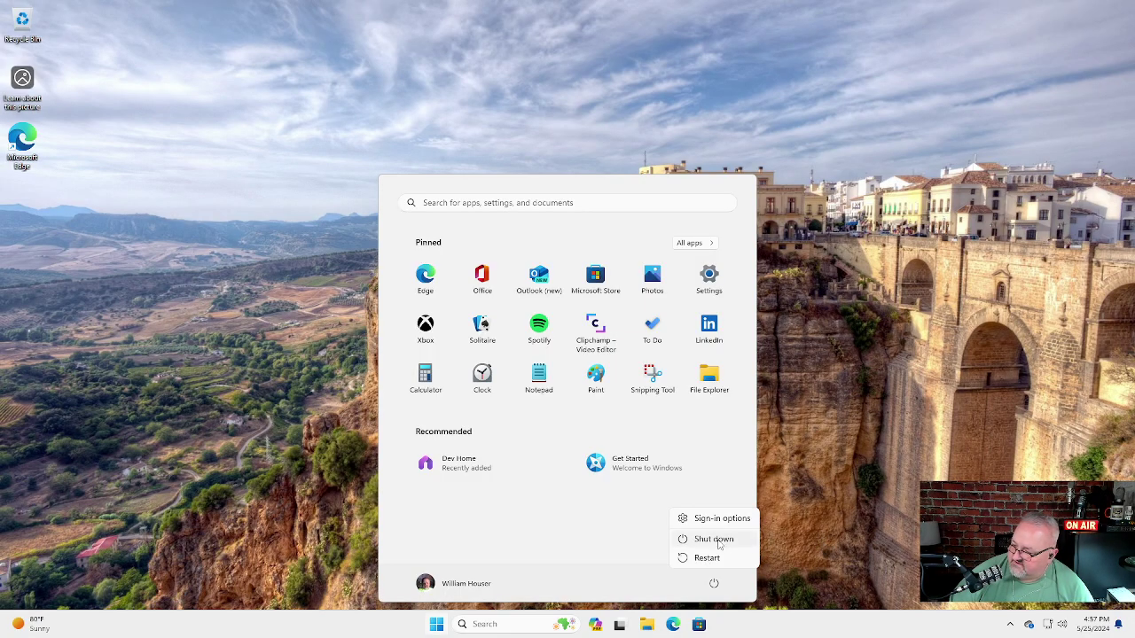
pyautogui.click(714, 539)
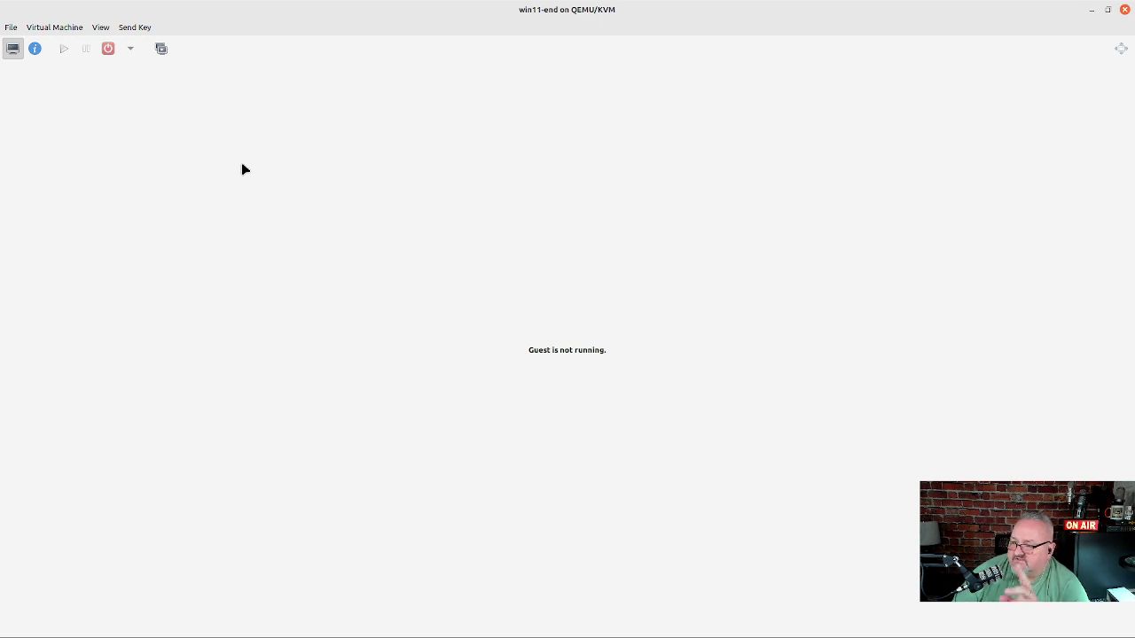
# Power on the win11-end VM with the Run button.
pyautogui.click(64, 51)
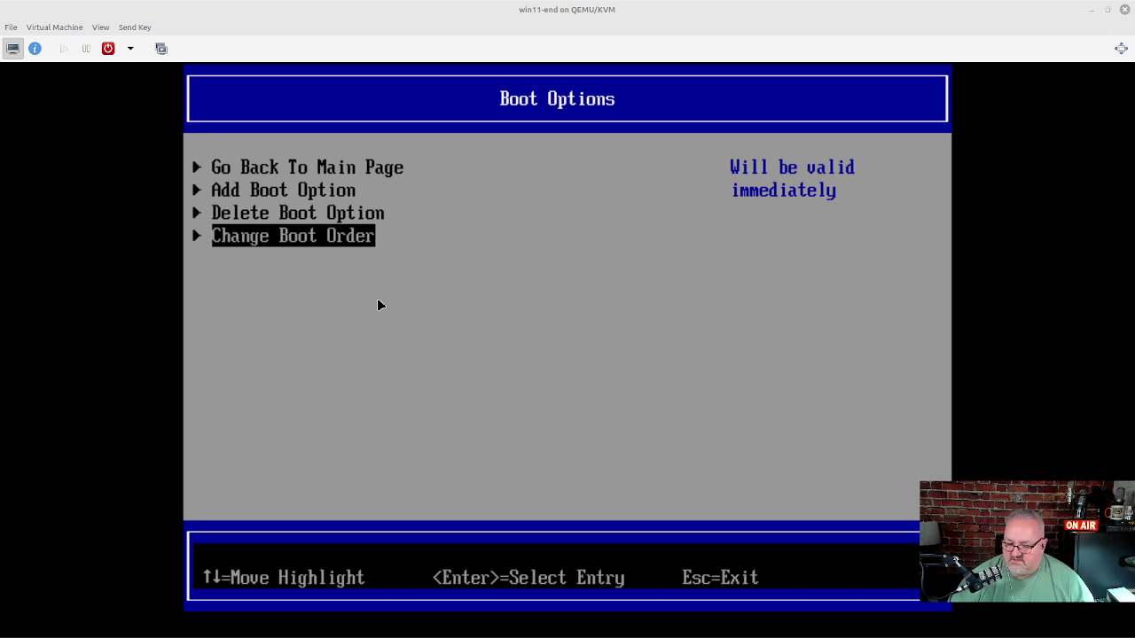
# Enter the firmware Change Boot Order page and inspect the boot entry list.
pyautogui.click(378, 305)
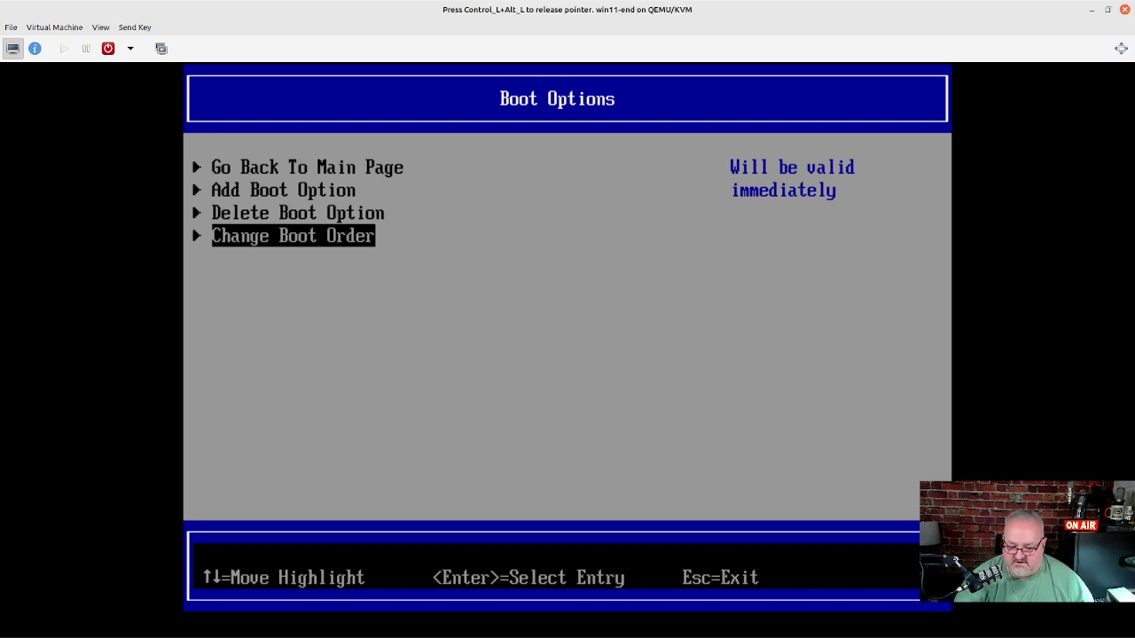
pyautogui.press('Return')
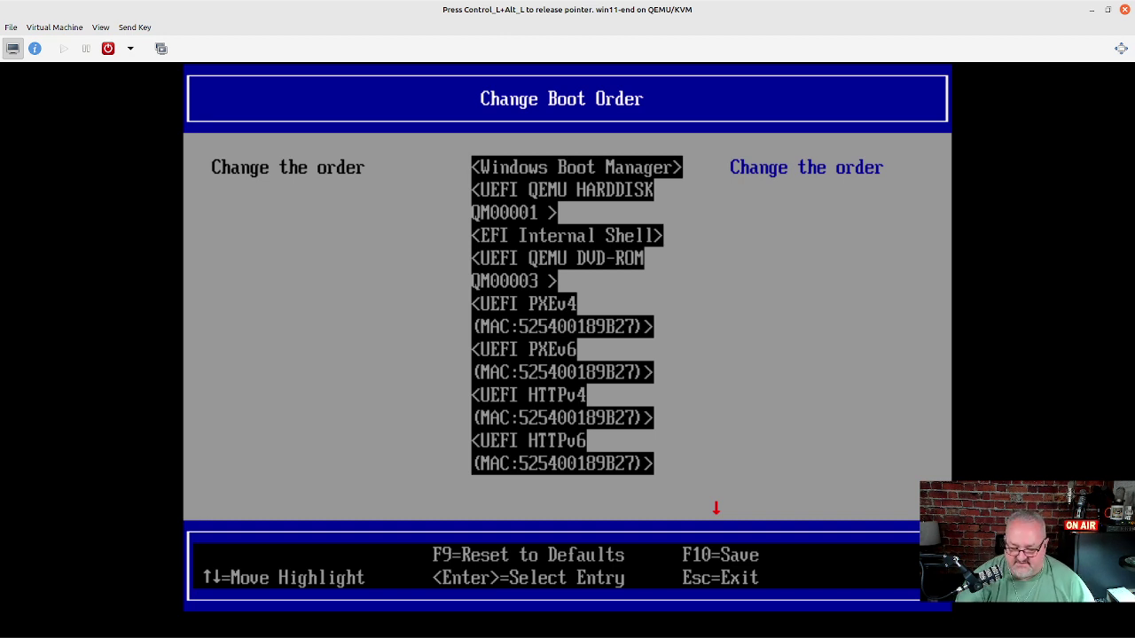
pyautogui.press('Return')
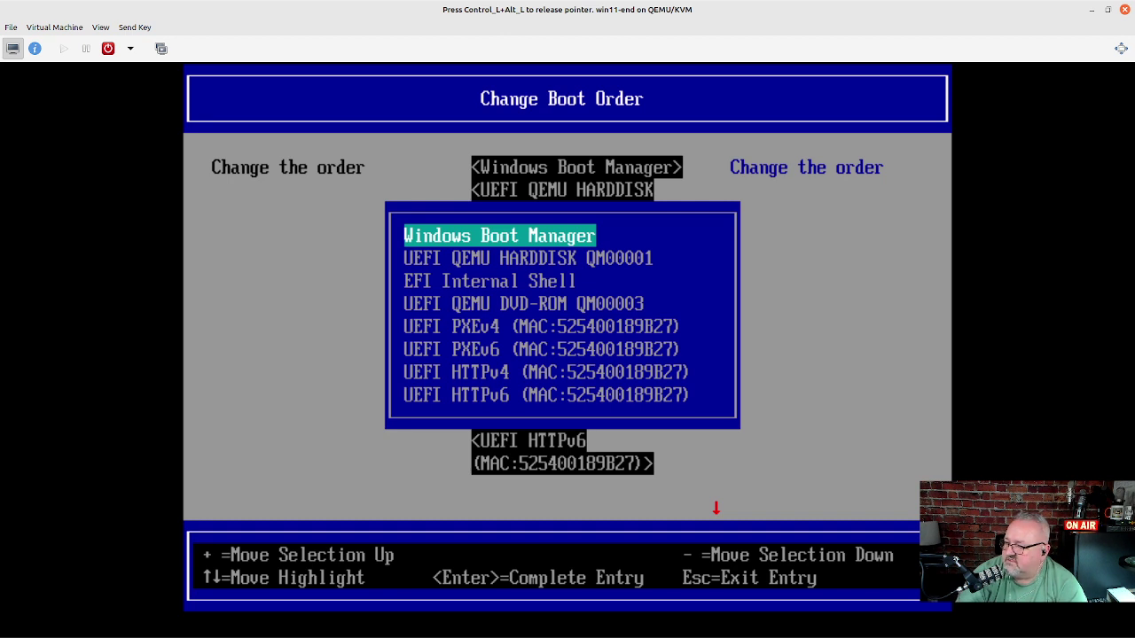
pyautogui.press('Down')
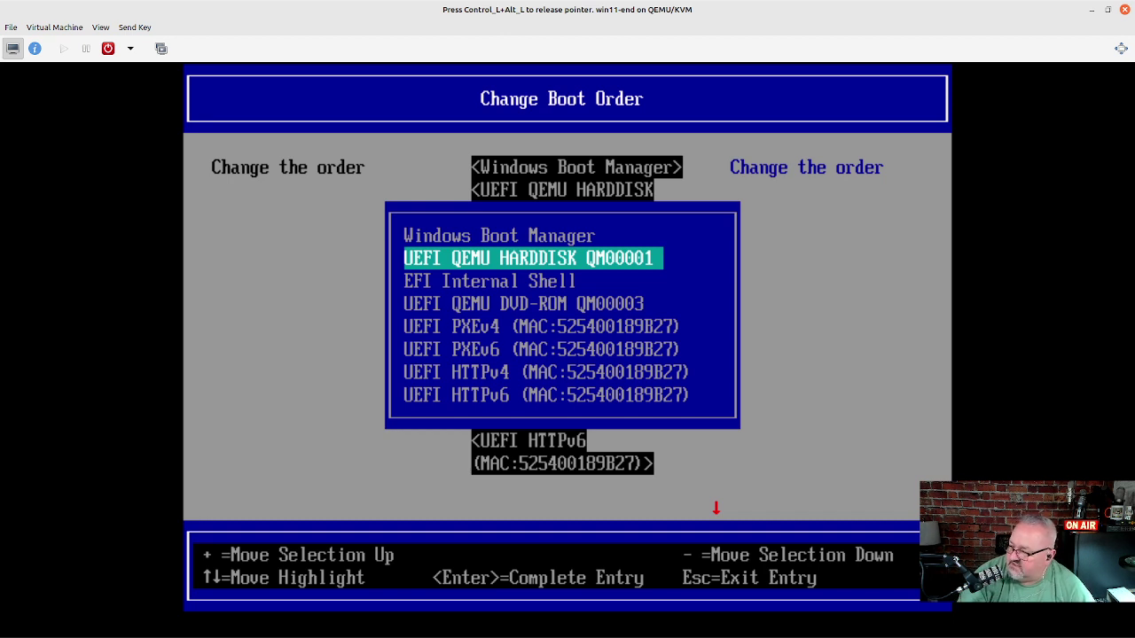
pyautogui.press('Return')
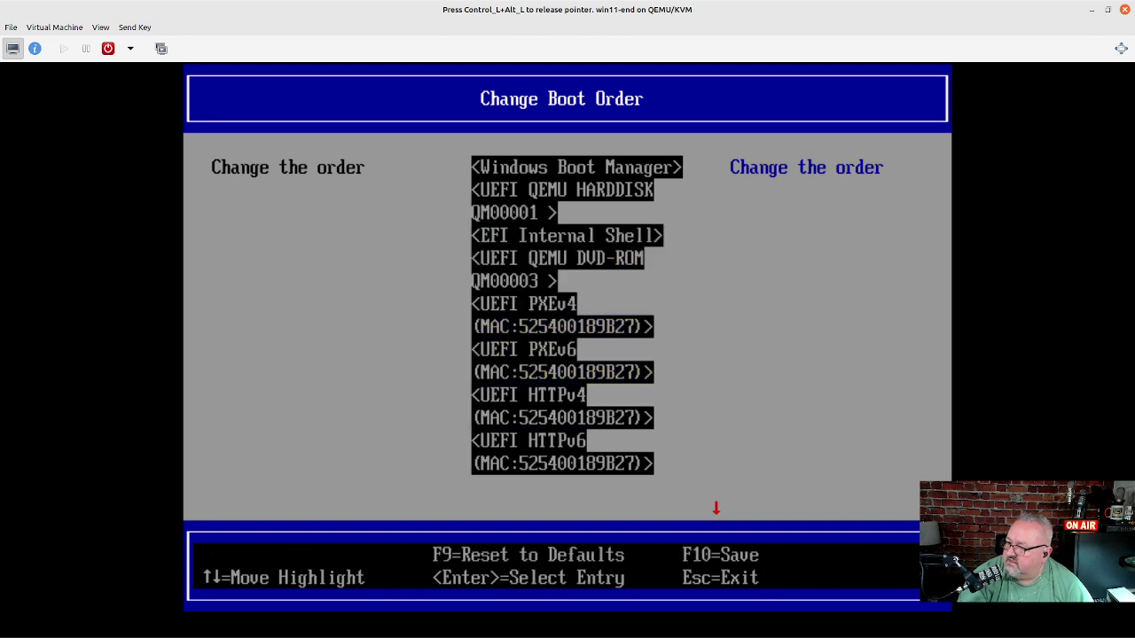
# Move UEFI QEMU HARDDISK QM00001 above Windows Boot Manager and save with F10, Y.
pyautogui.press('Return')
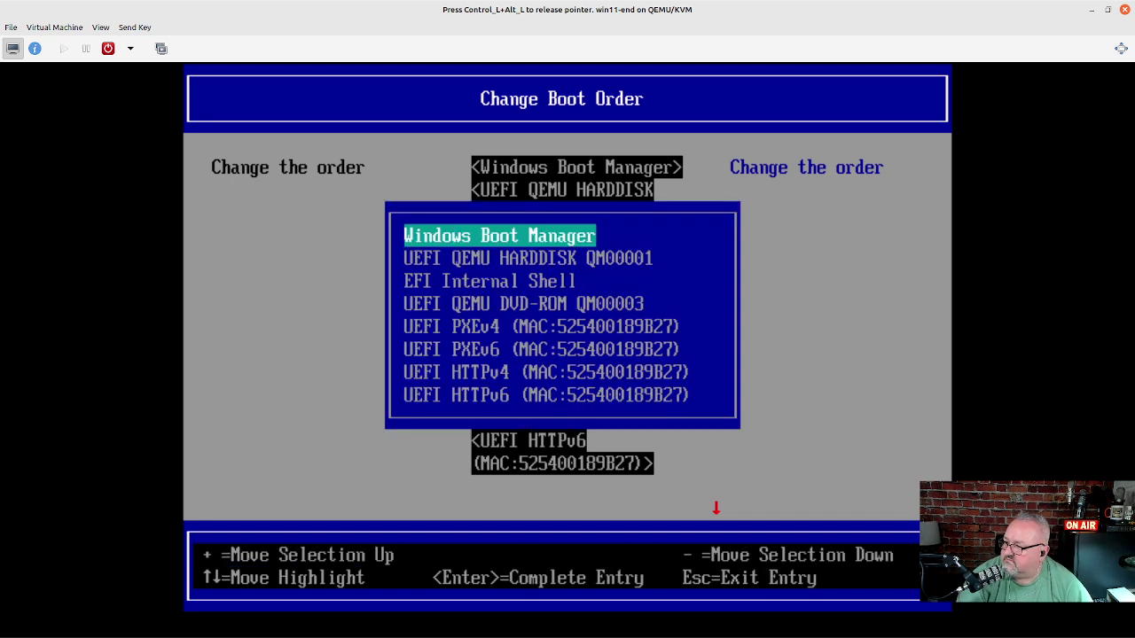
pyautogui.press('Down')
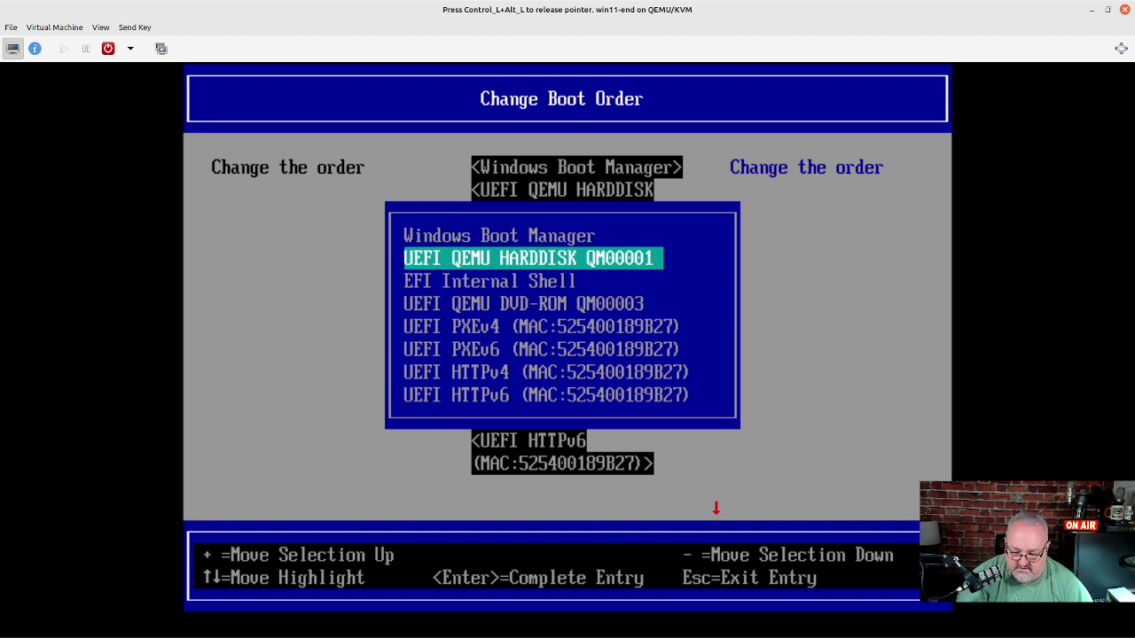
pyautogui.press('+')
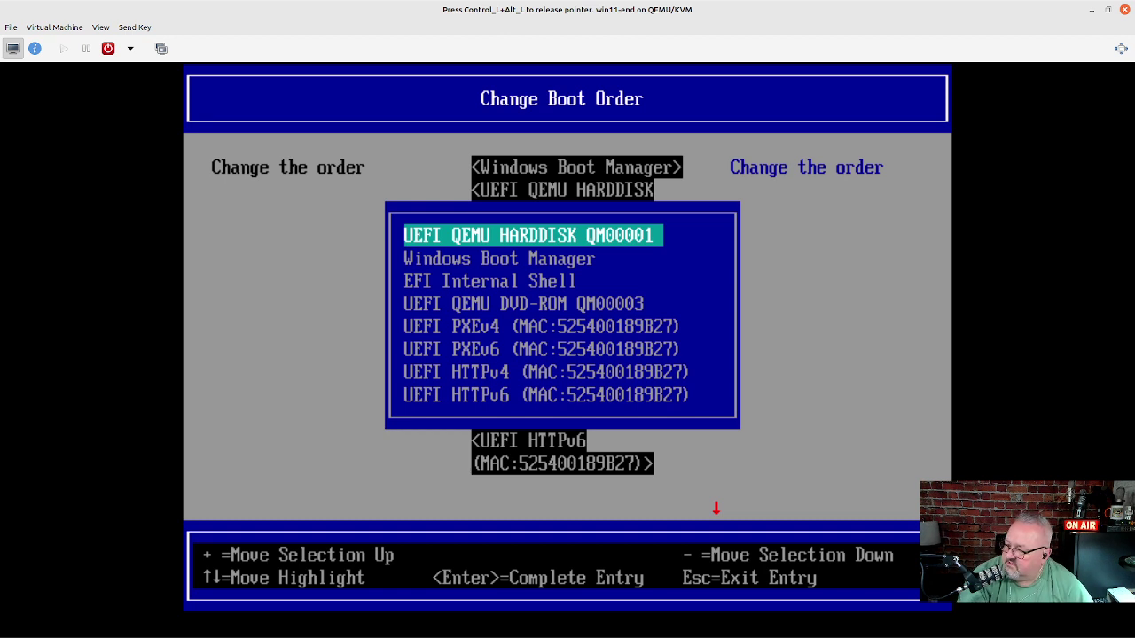
pyautogui.press('Return')
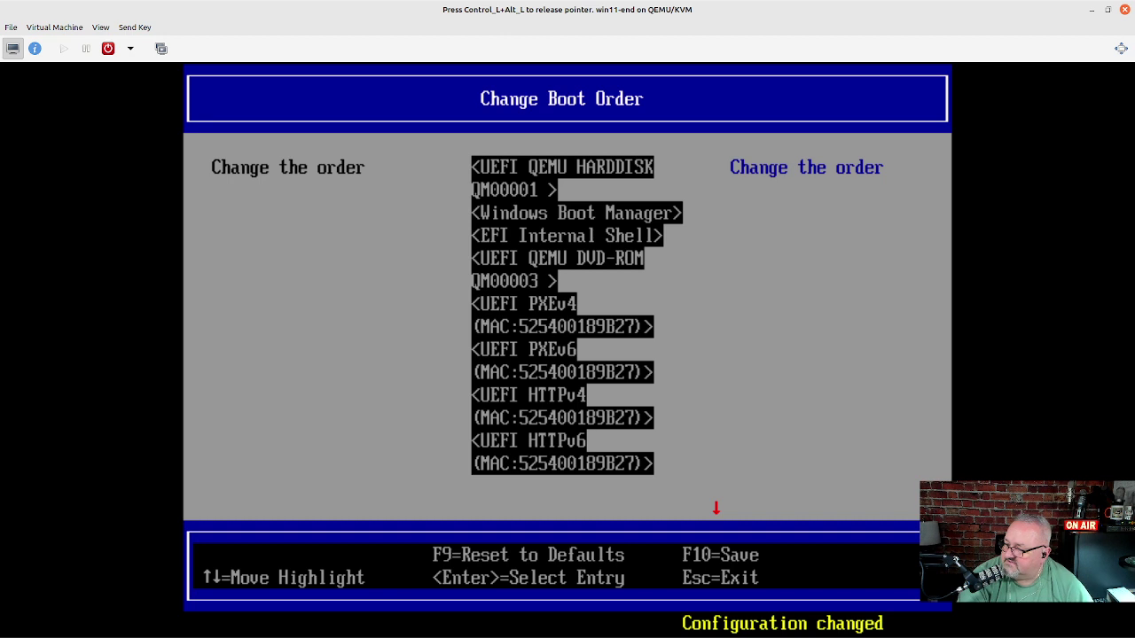
pyautogui.press('F10')
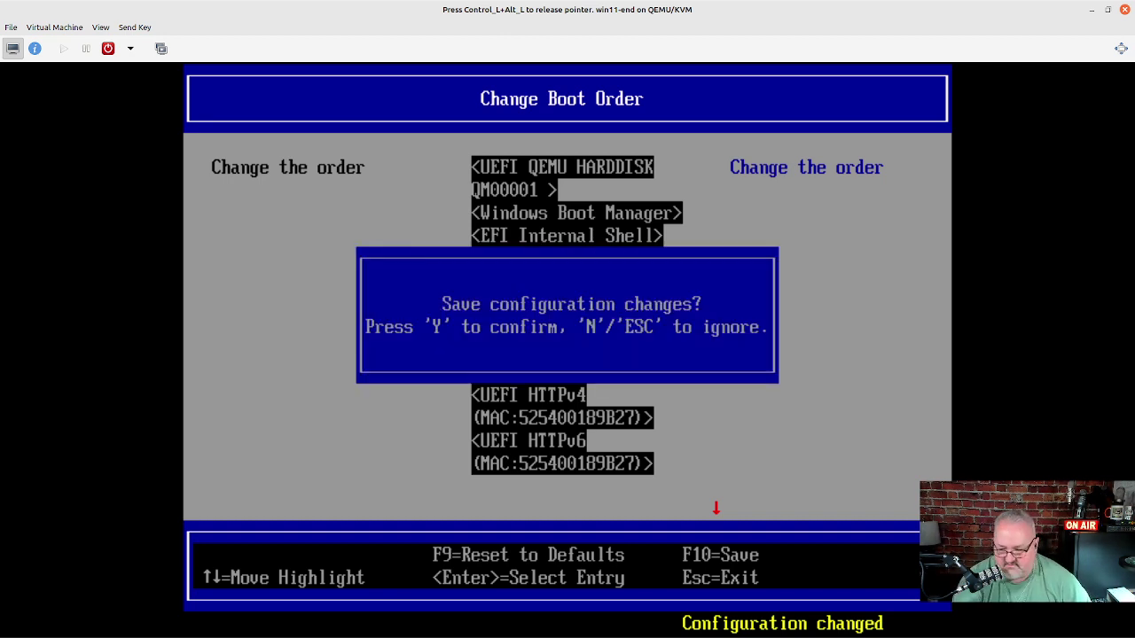
pyautogui.press('y')
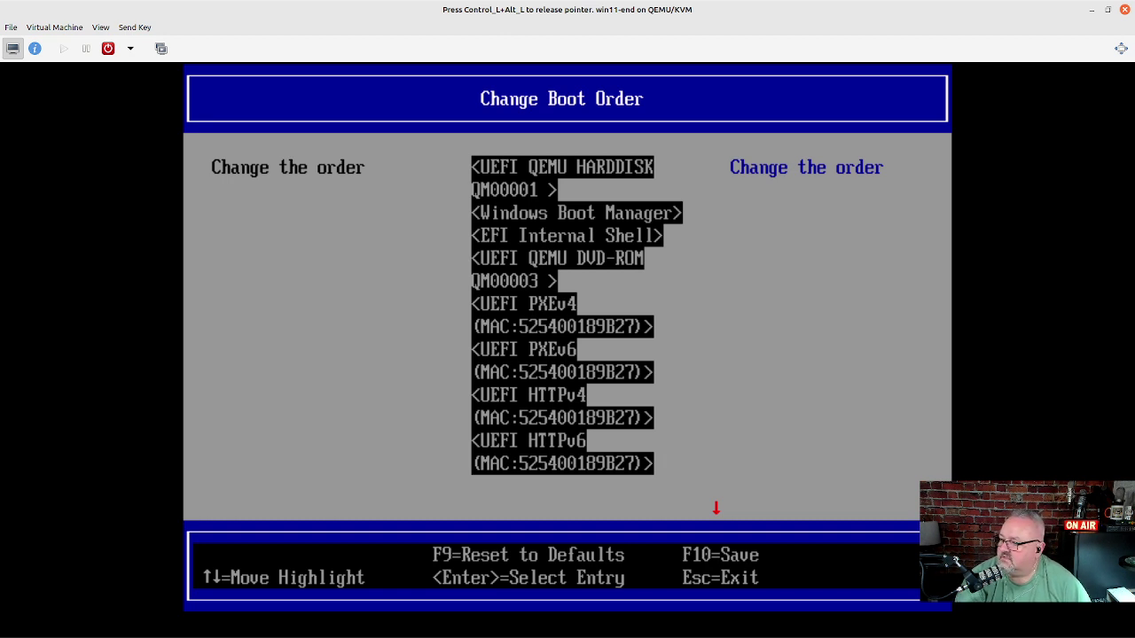
# Return to the firmware main page and select Continue to boot.
pyautogui.press('Escape')
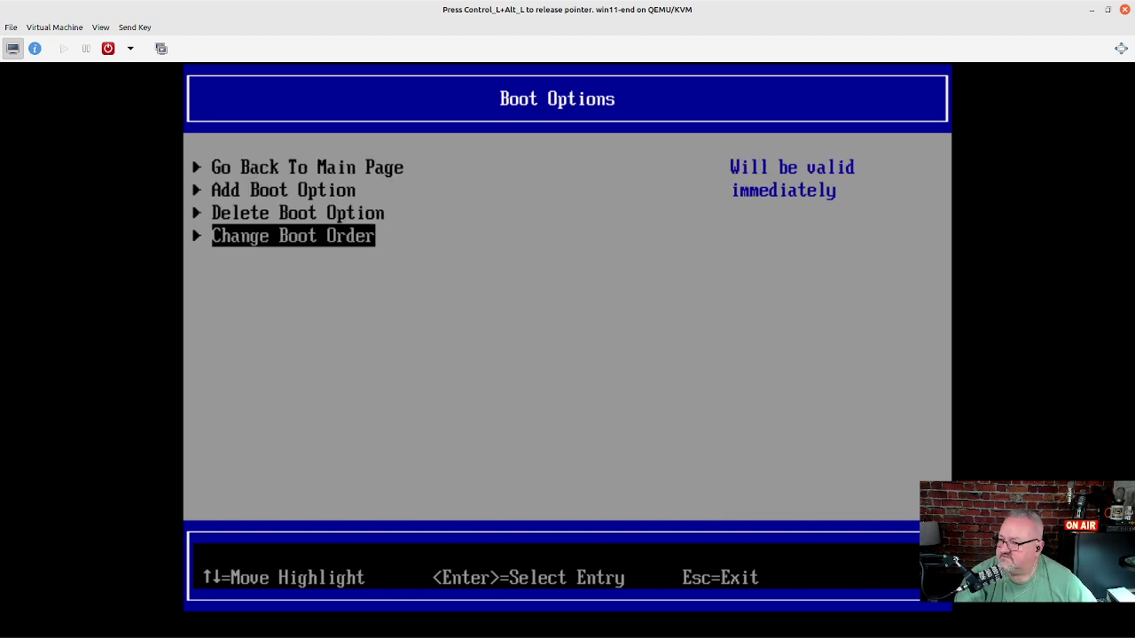
pyautogui.press('Escape')
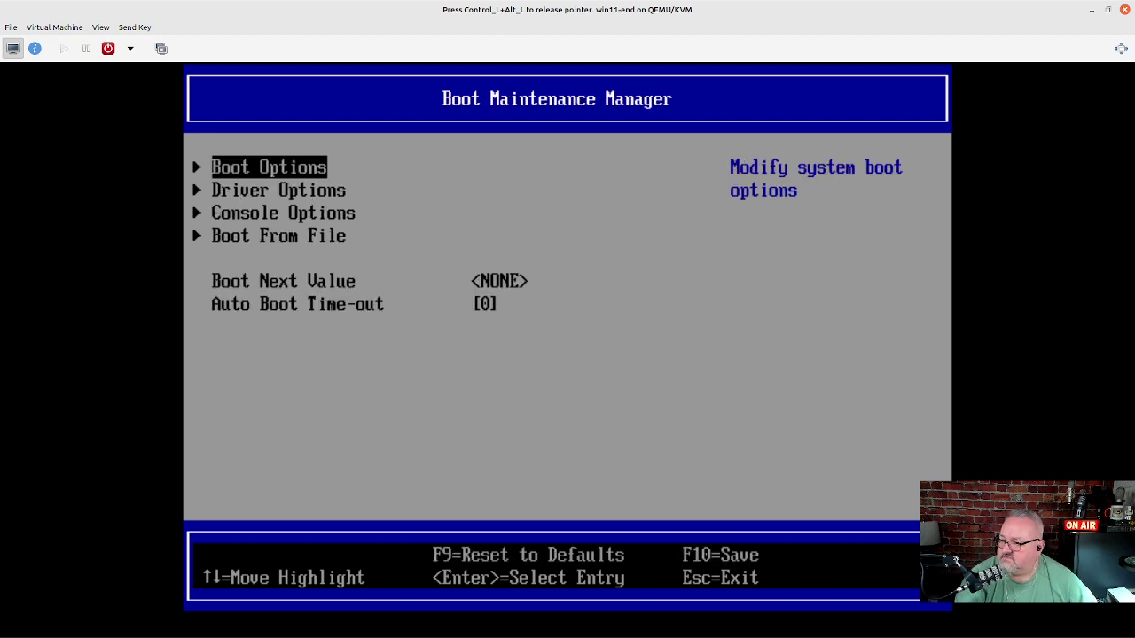
pyautogui.press('Escape')
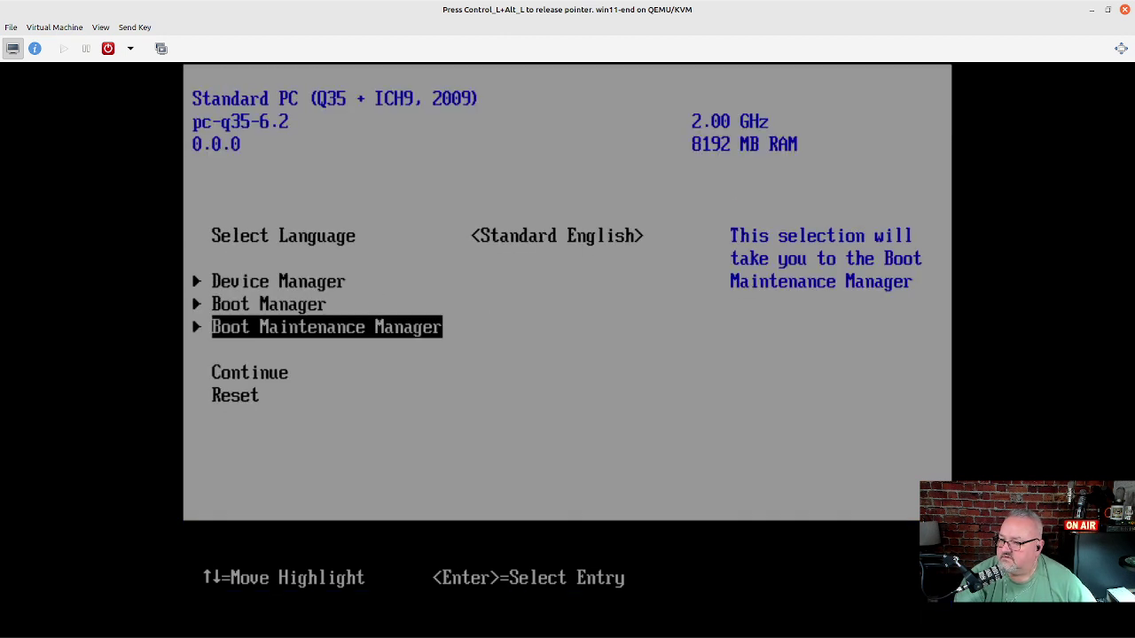
pyautogui.press('Down')
pyautogui.press('Down')
pyautogui.press('Up')
pyautogui.press('Return')
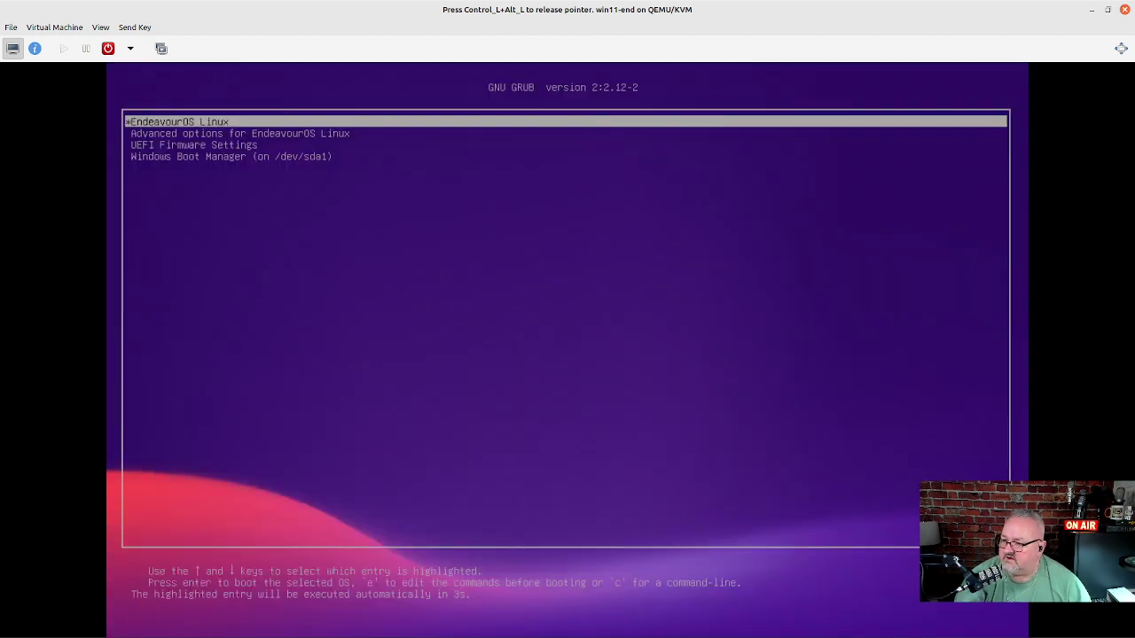
# Stop the GRUB countdown, check the entries down to Windows, and boot EndeavourOS Linux.
pyautogui.press('Down')
pyautogui.press('Down')
pyautogui.press('Up')
pyautogui.press('Up')
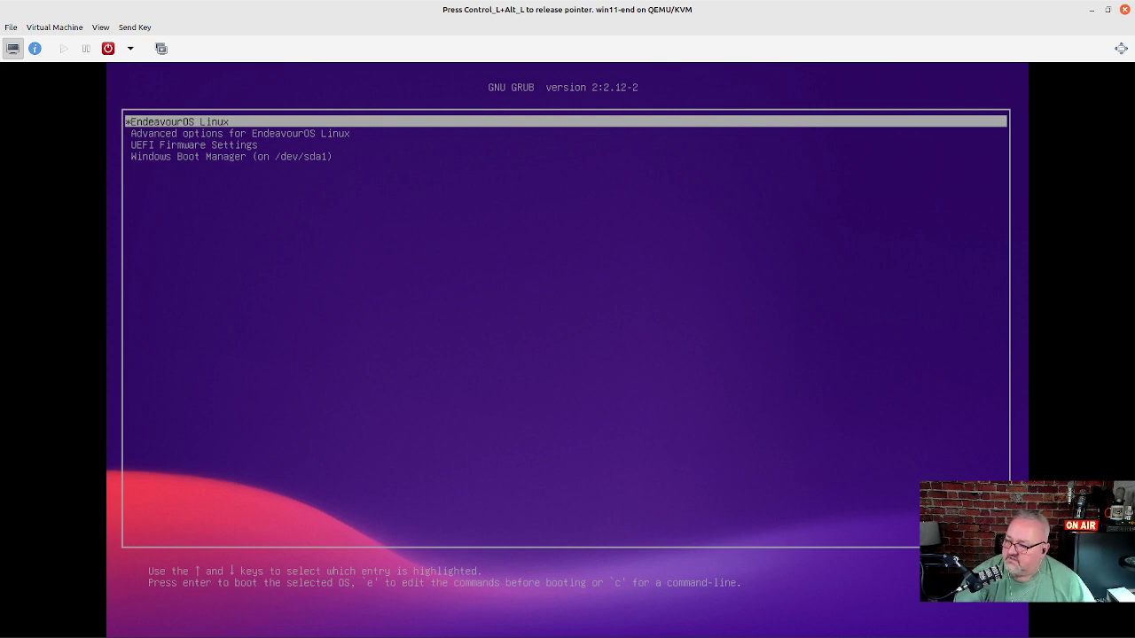
pyautogui.press('Down')
pyautogui.press('Down')
pyautogui.press('Down')
pyautogui.press('Up')
pyautogui.press('Up')
pyautogui.press('Up')
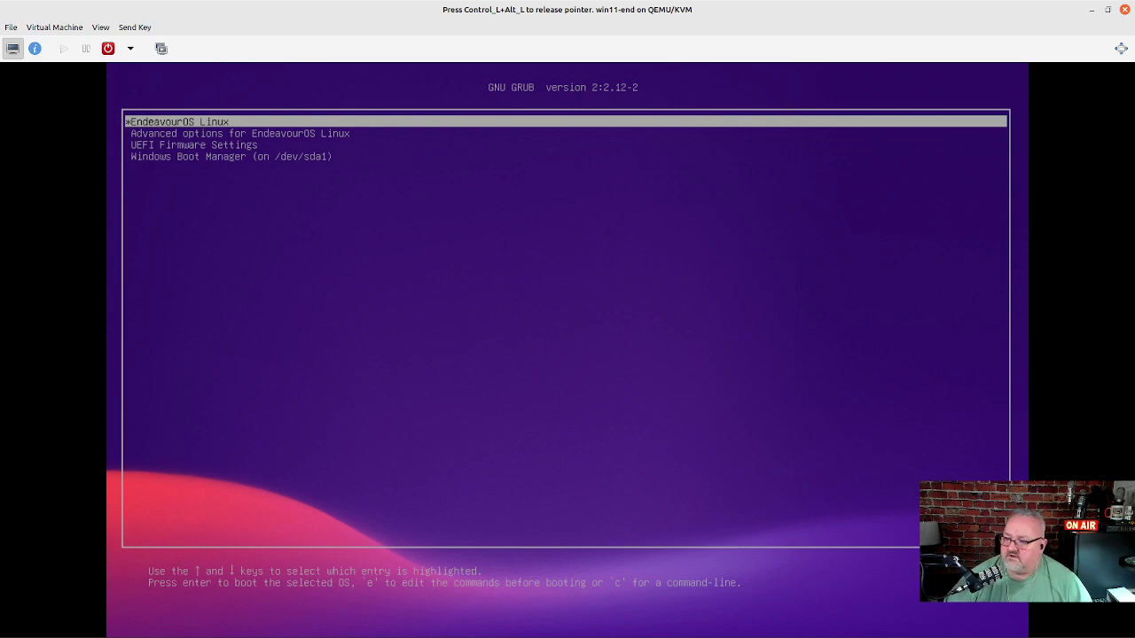
pyautogui.press('Return')
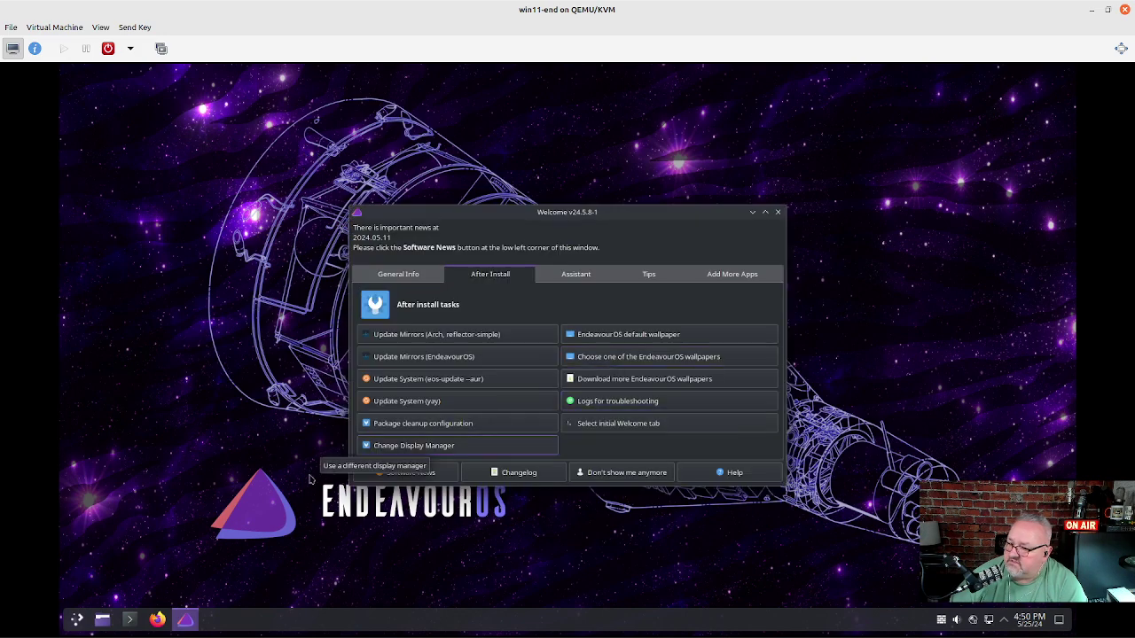
# Shut down EndeavourOS, then start the VM again with its display fullscreen.
pyautogui.click(77, 620)
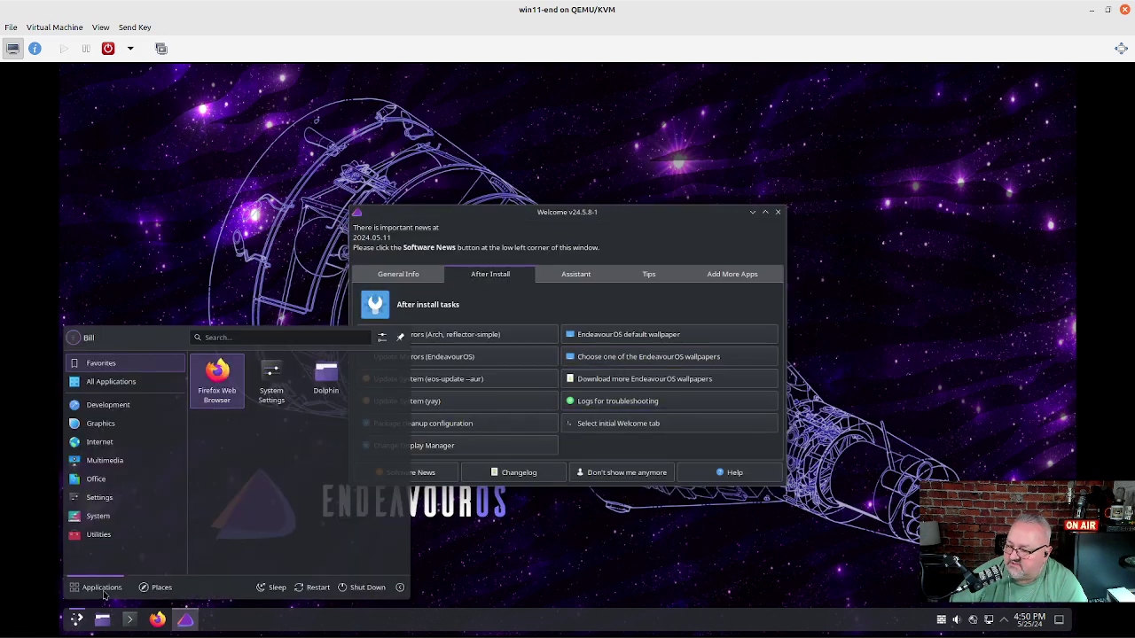
pyautogui.click(365, 587)
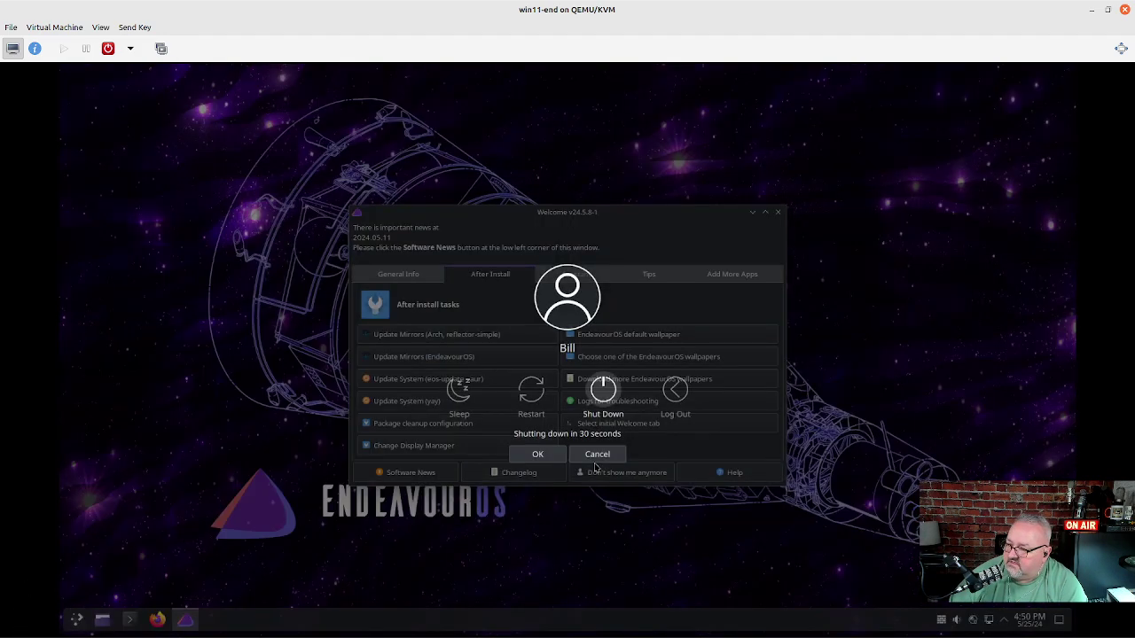
pyautogui.click(536, 456)
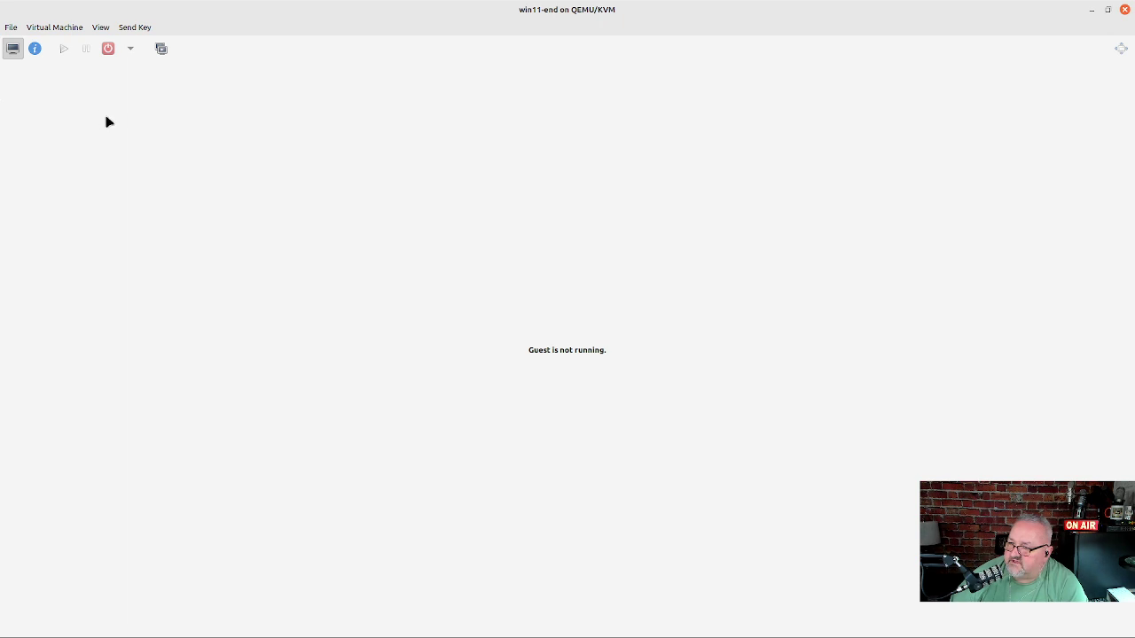
pyautogui.click(65, 49)
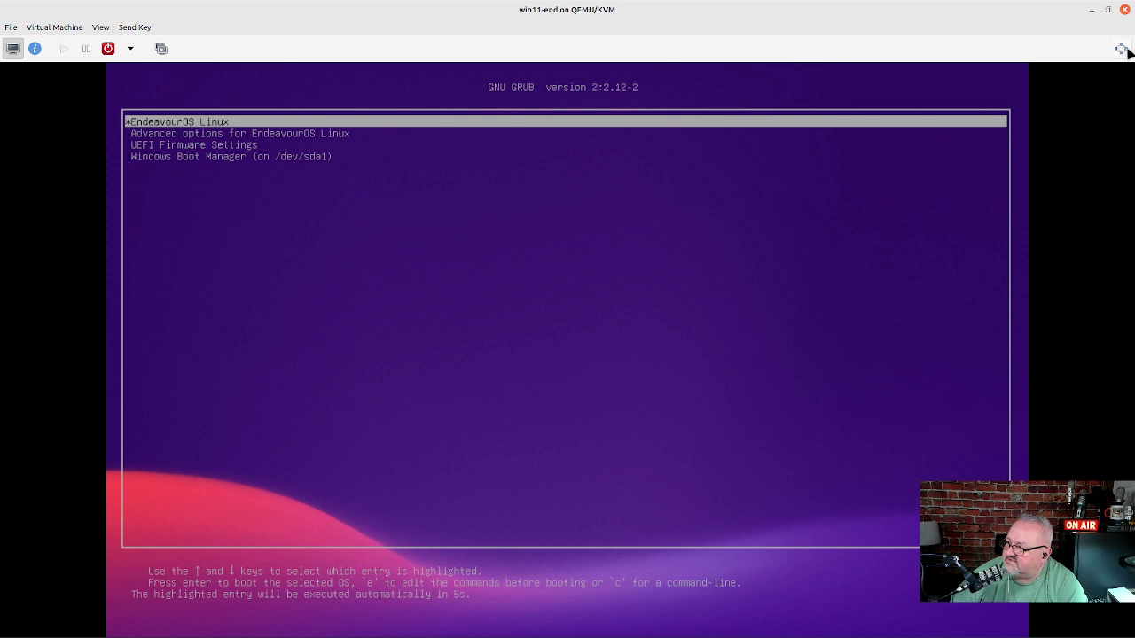
pyautogui.click(1120, 48)
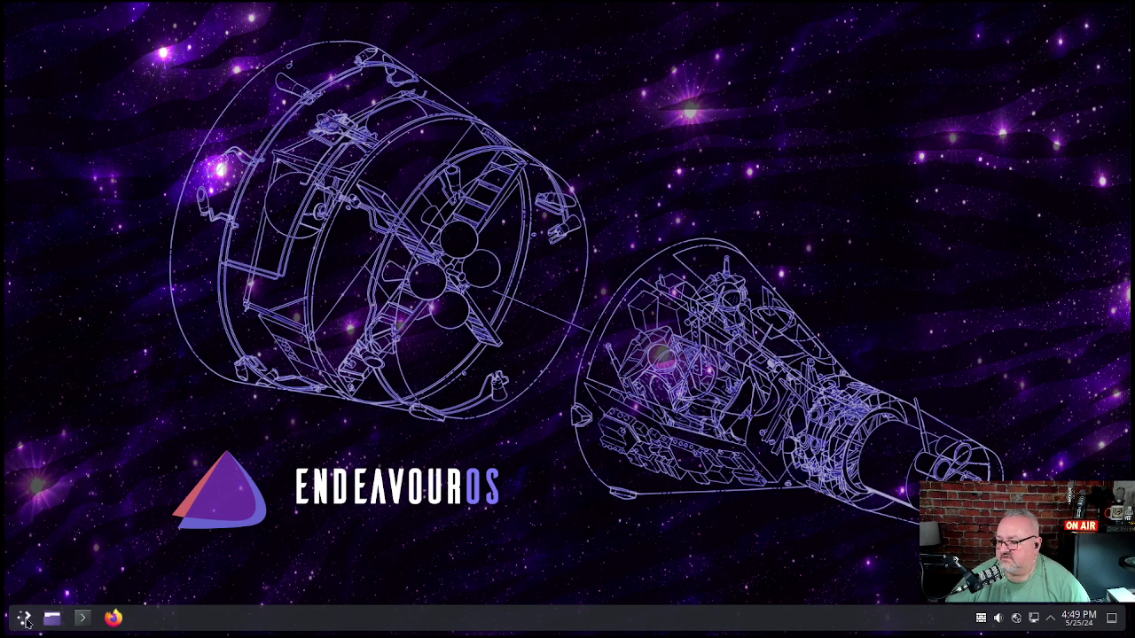
# Shut EndeavourOS down a second time from the application launcher.
pyautogui.press('super')
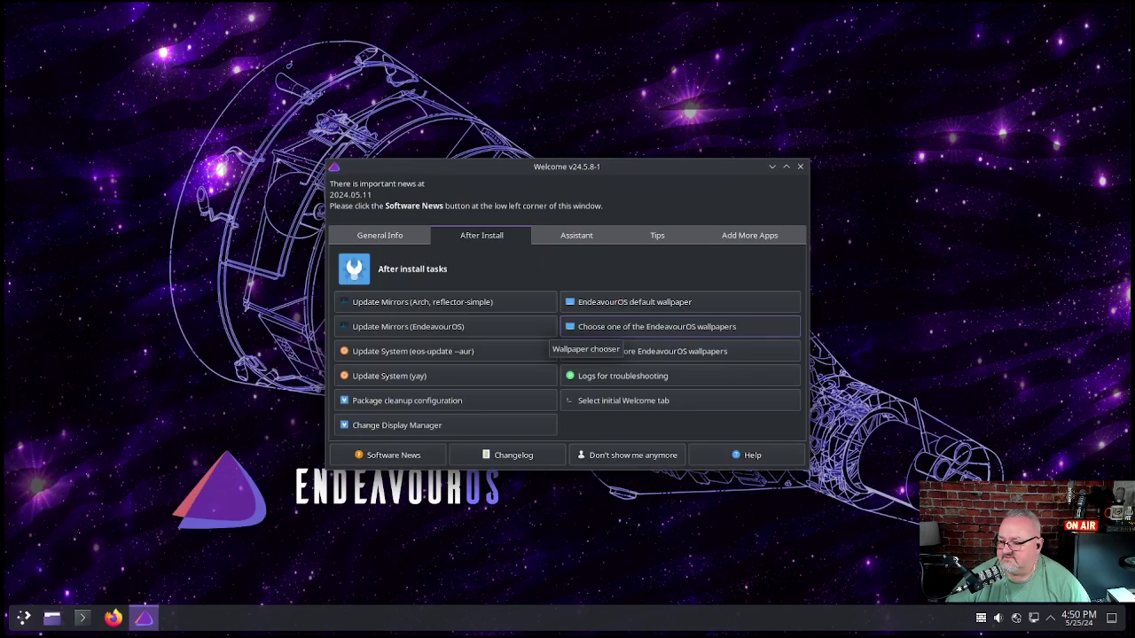
pyautogui.click(25, 617)
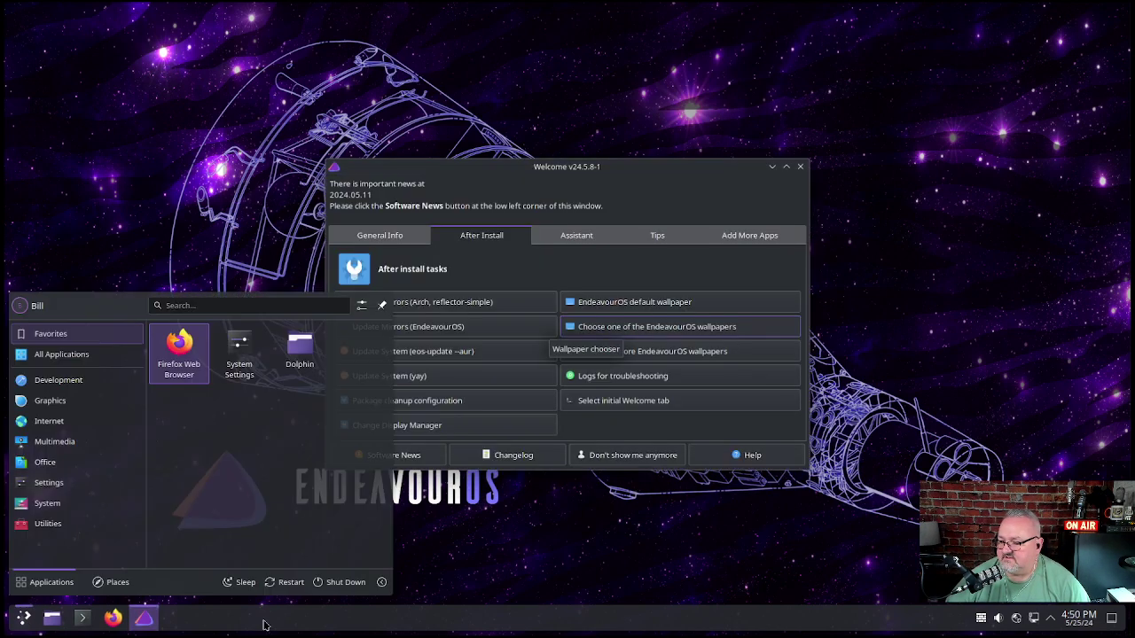
pyautogui.click(339, 585)
pyautogui.click(535, 437)
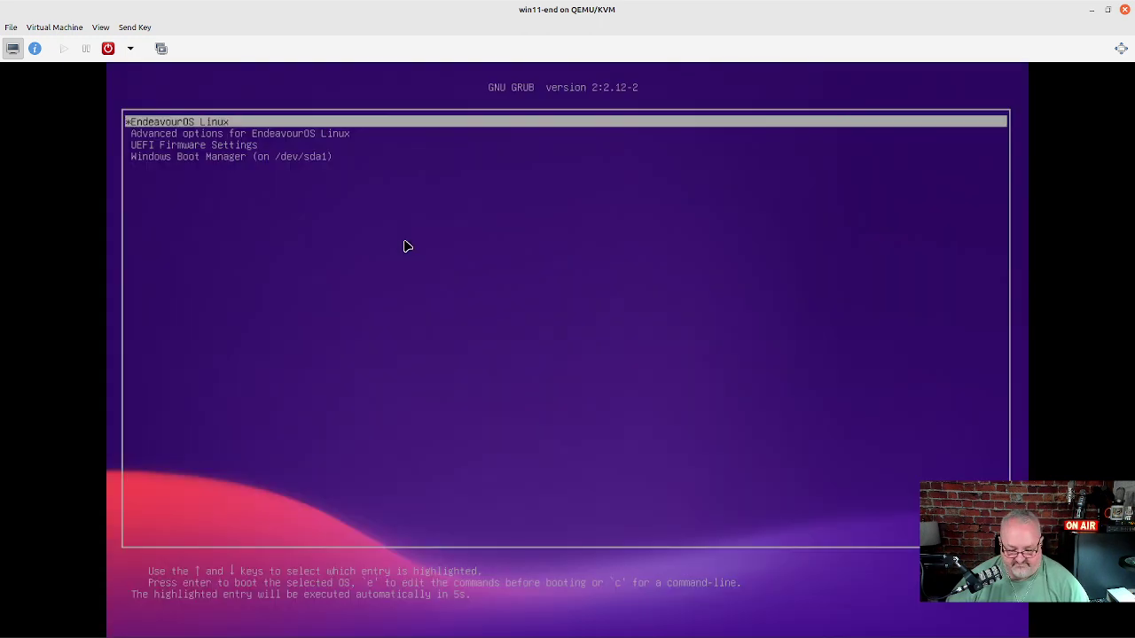
# Boot the Windows Boot Manager entry from the GRUB menu.
pyautogui.press('Down')
pyautogui.press('Down')
pyautogui.press('Down')
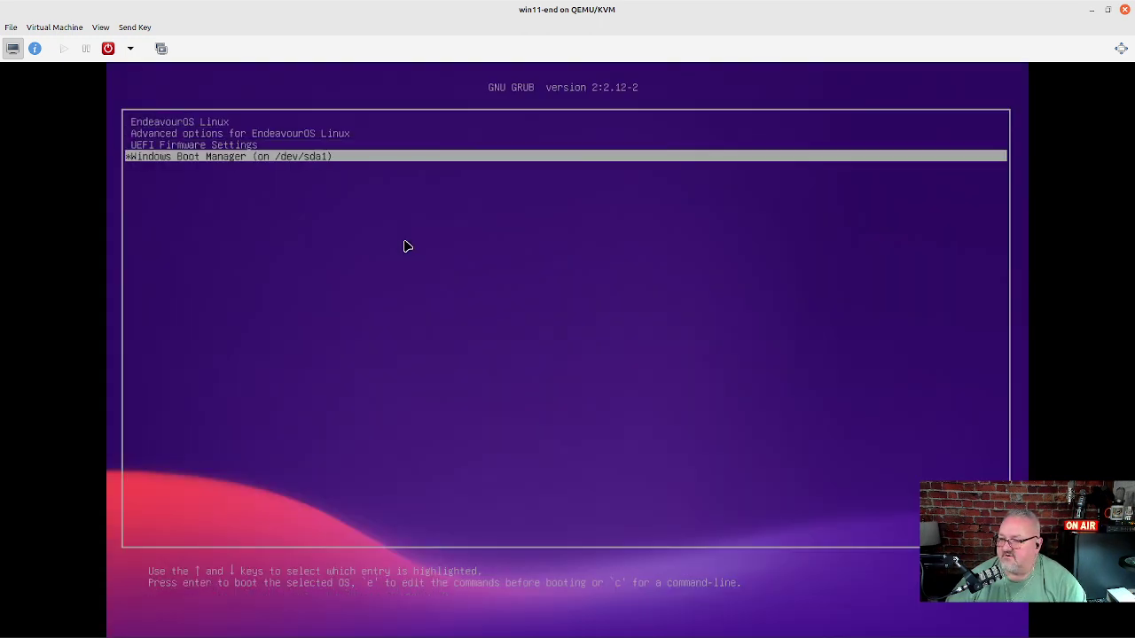
pyautogui.press('Up')
pyautogui.press('Up')
pyautogui.press('Up')
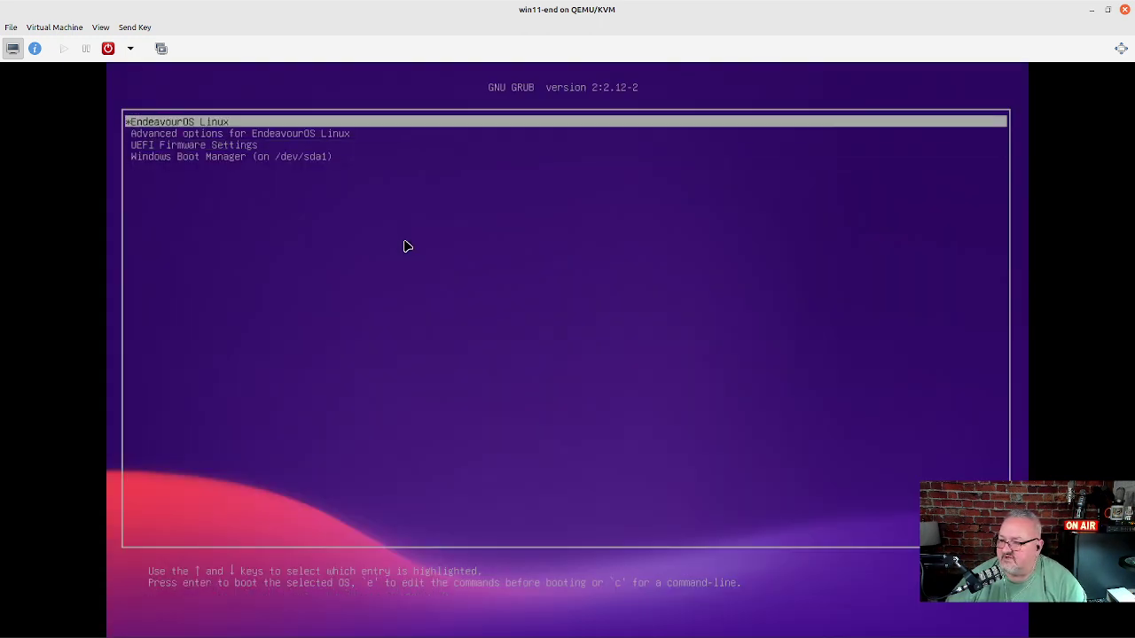
pyautogui.press('Down')
pyautogui.press('Down')
pyautogui.press('Down')
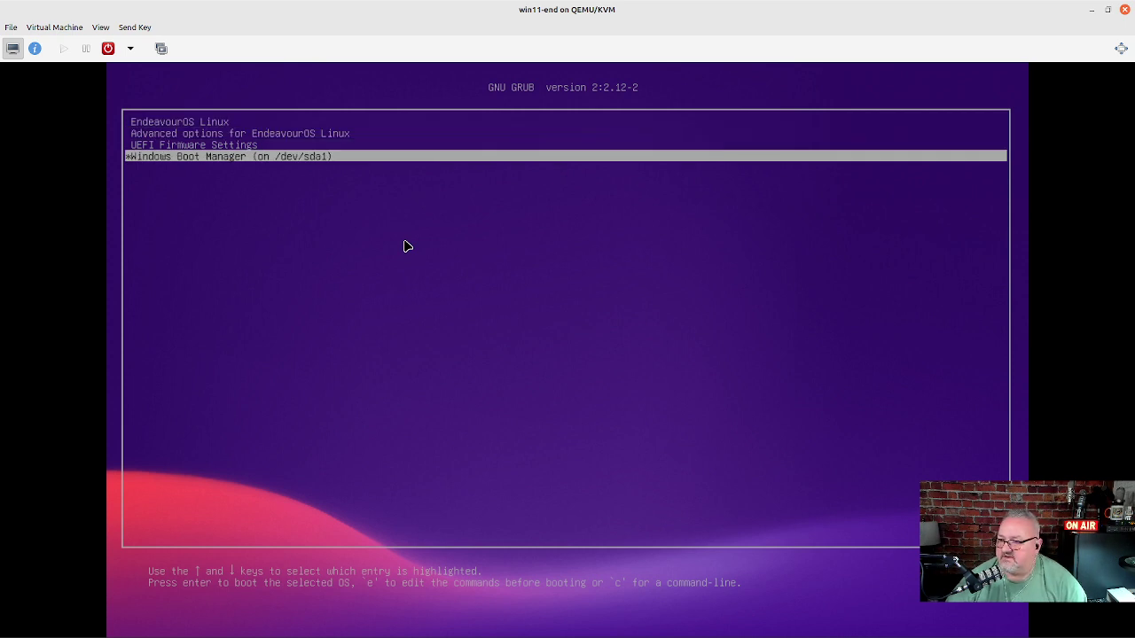
pyautogui.press('Return')
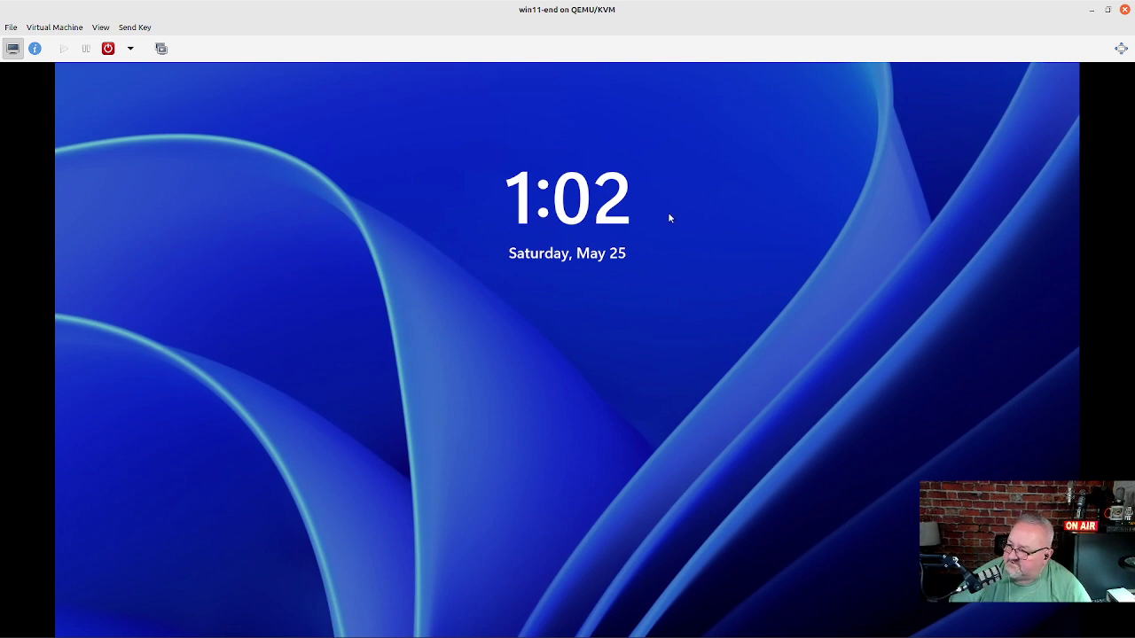
pyautogui.click(668, 214)
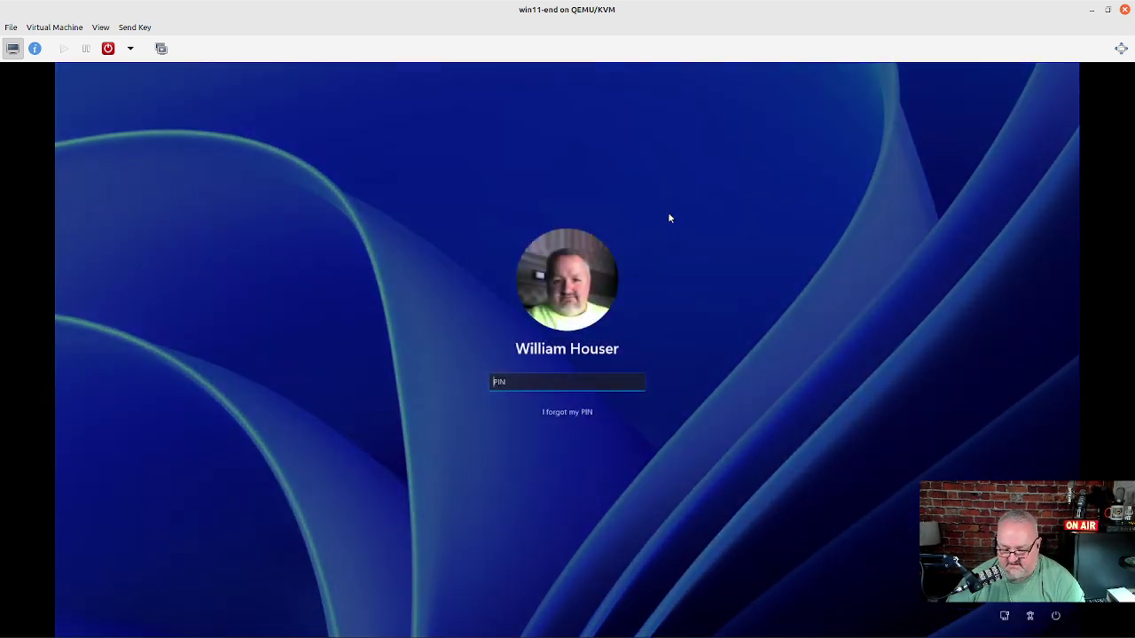
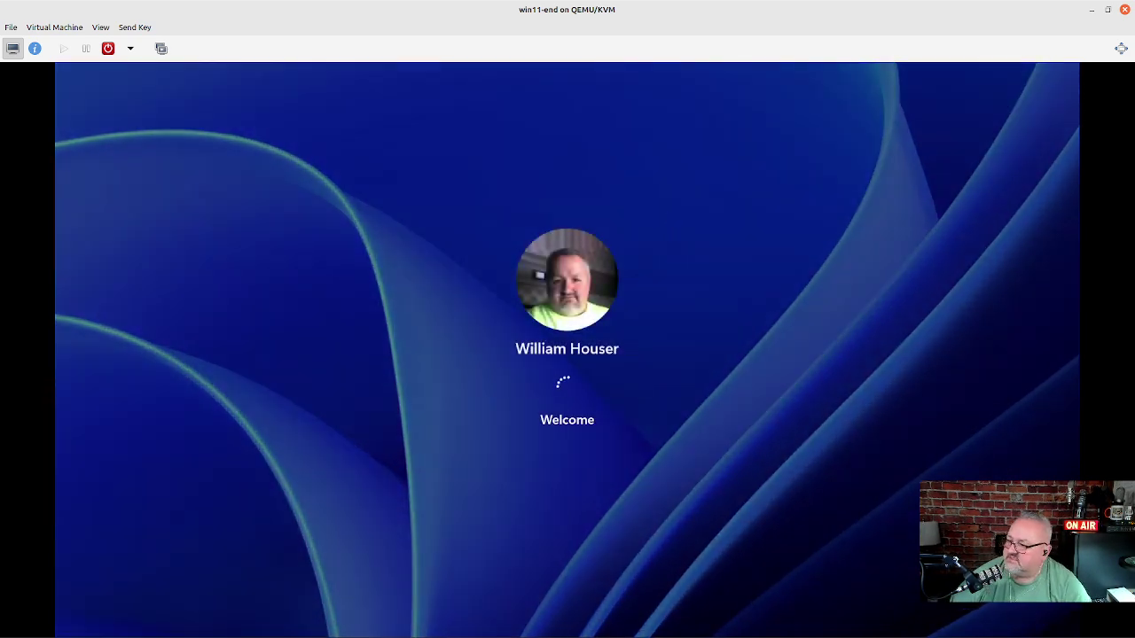
pyautogui.click(1119, 49)
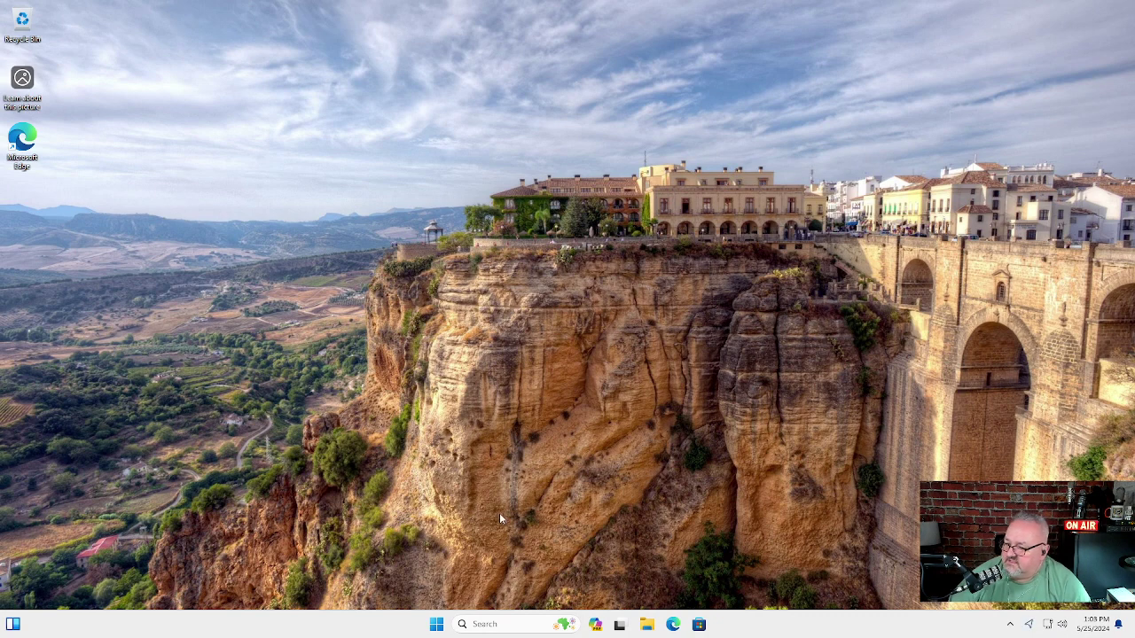
# Shut down Windows 11 from the Start menu's power options.
pyautogui.click(434, 624)
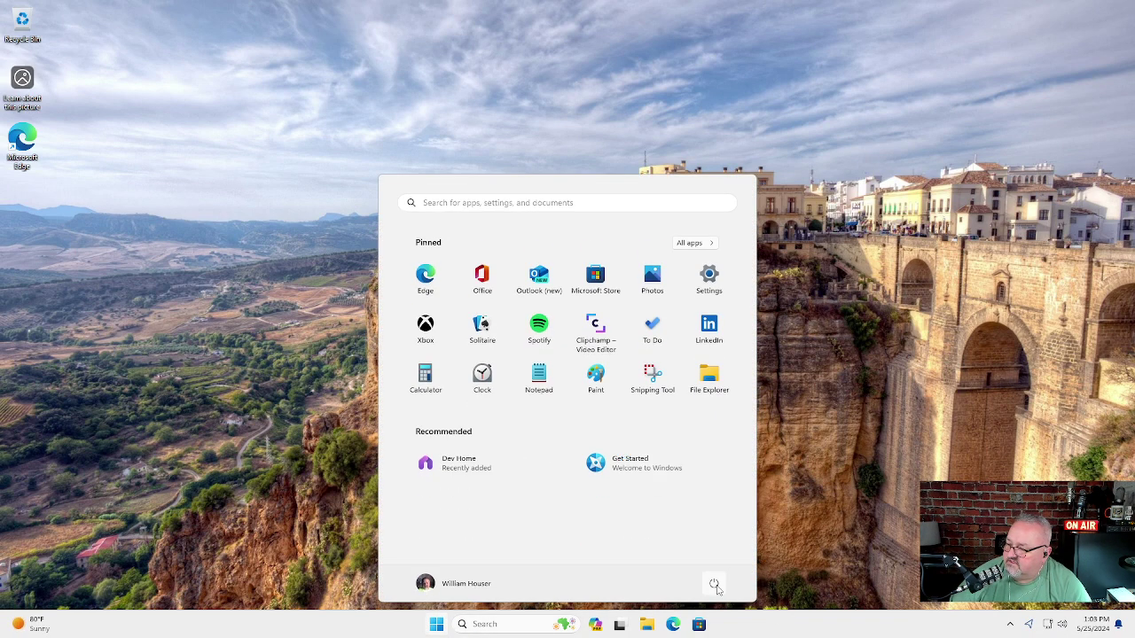
pyautogui.click(715, 585)
pyautogui.click(715, 539)
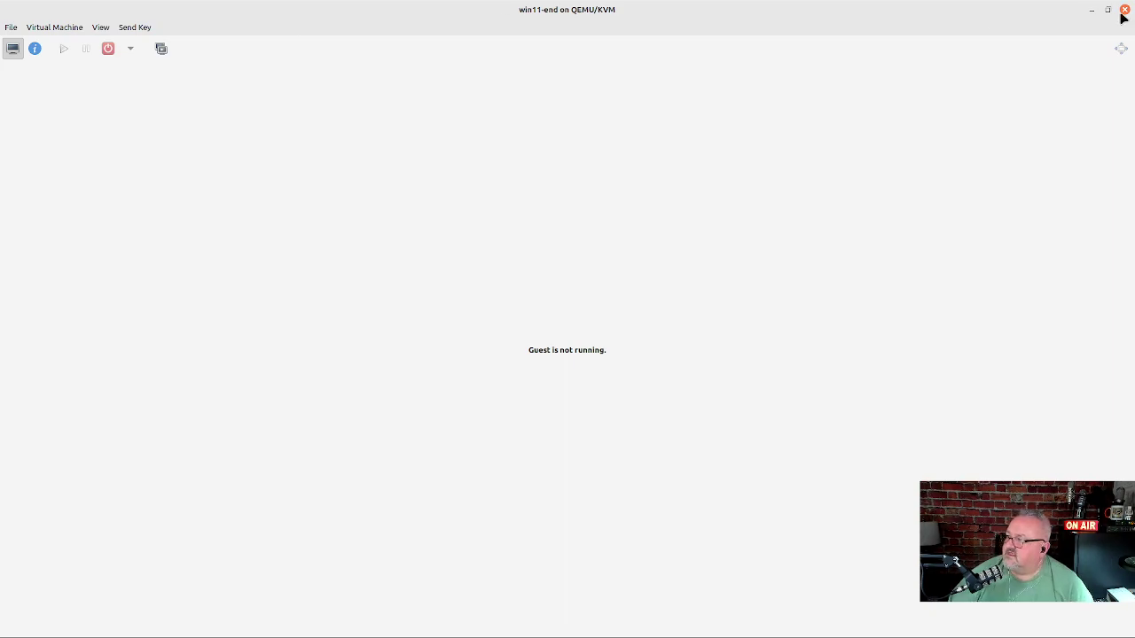
# Close the stopped win11-end console window to return to the Linux Mint desktop.
pyautogui.click(1123, 10)
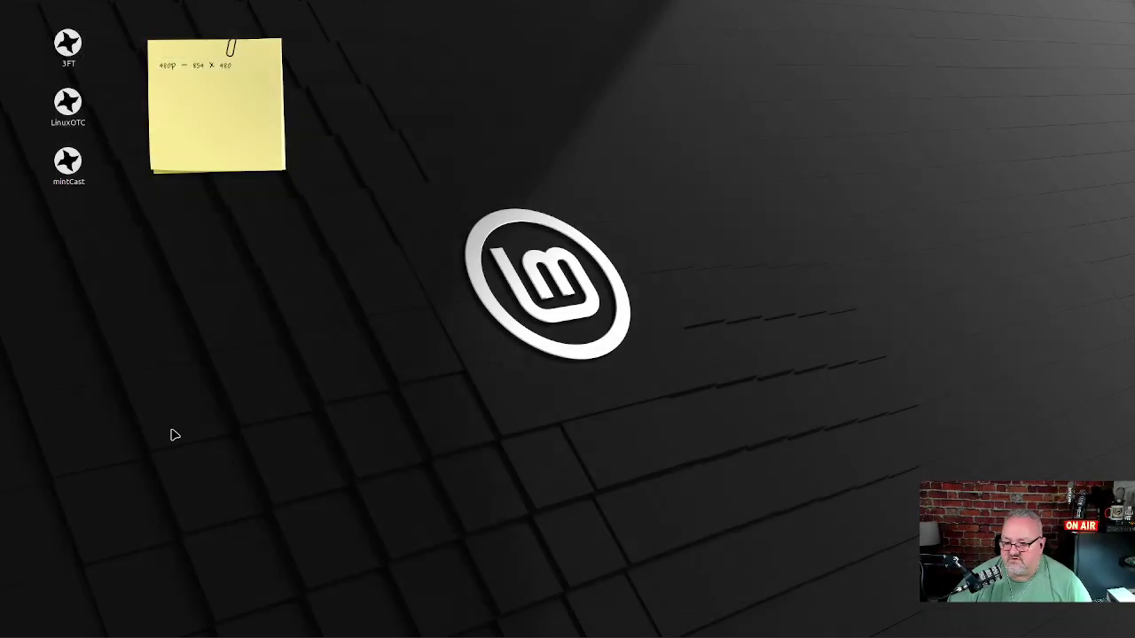